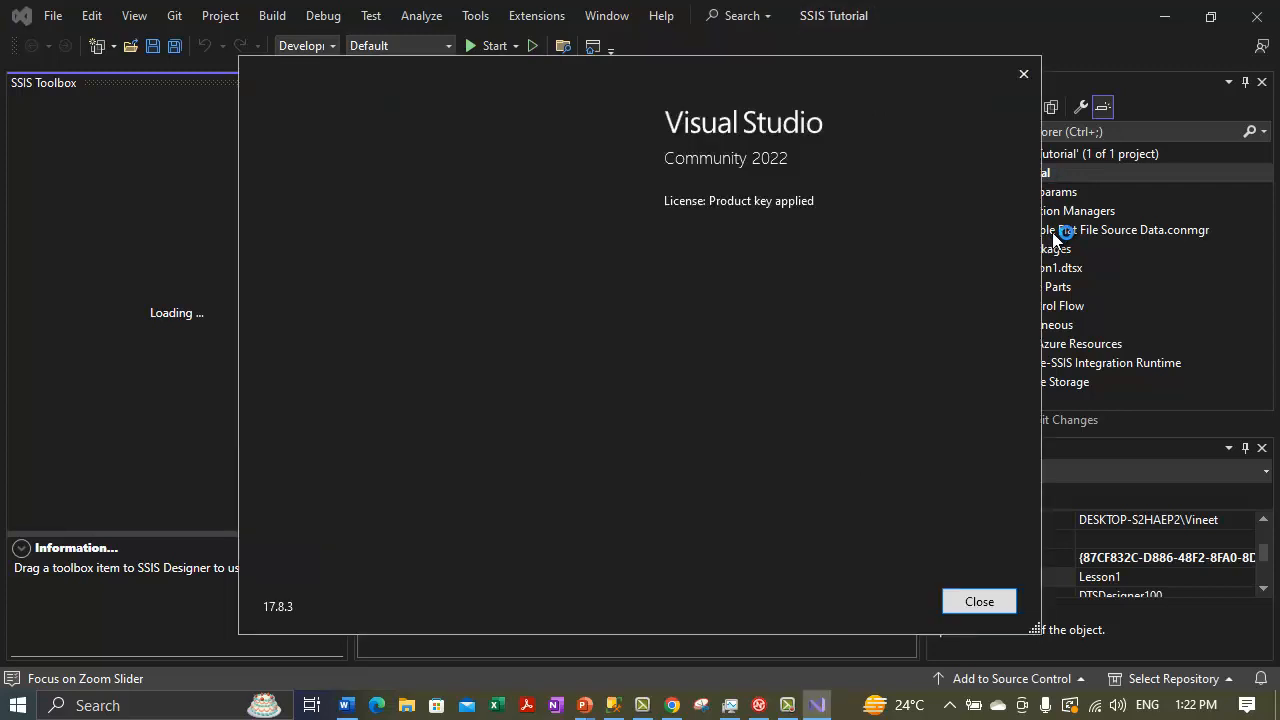
Close the product version dialog and select the Lesson1.dtsx package in the SSIS Tutorial project.
left_click(980, 602)
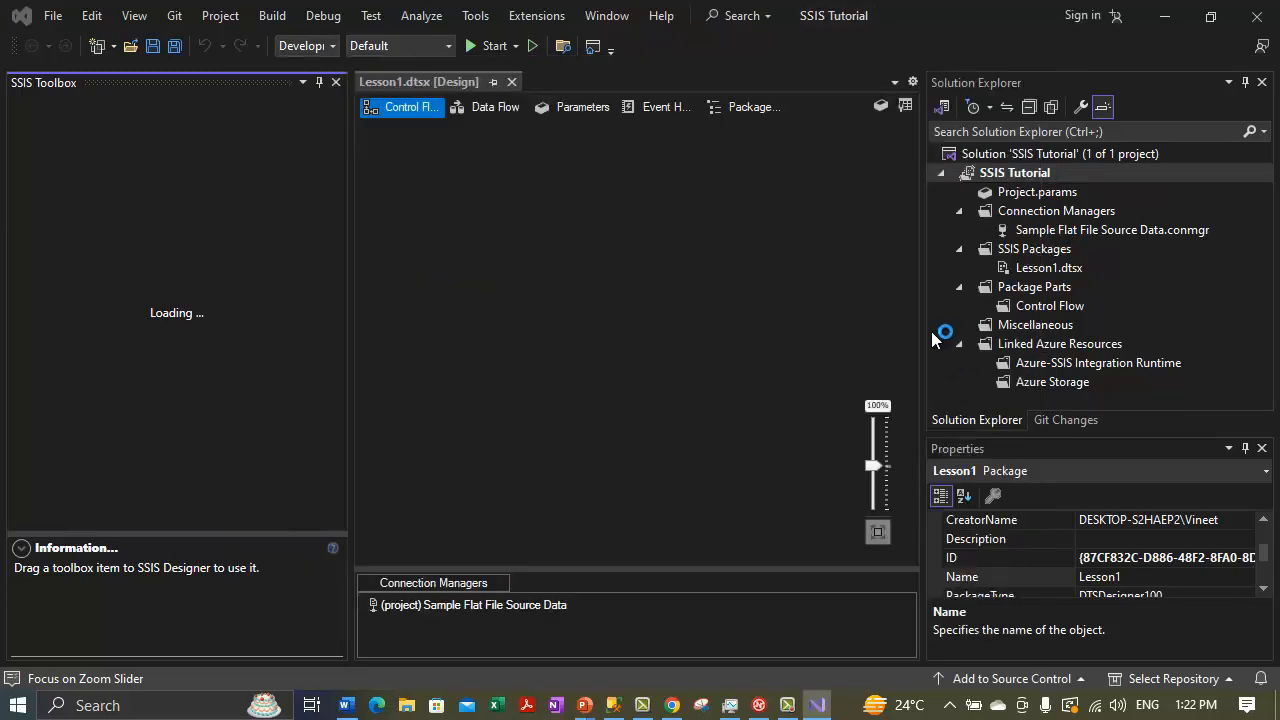
left_click(1065, 235)
left_click(431, 608)
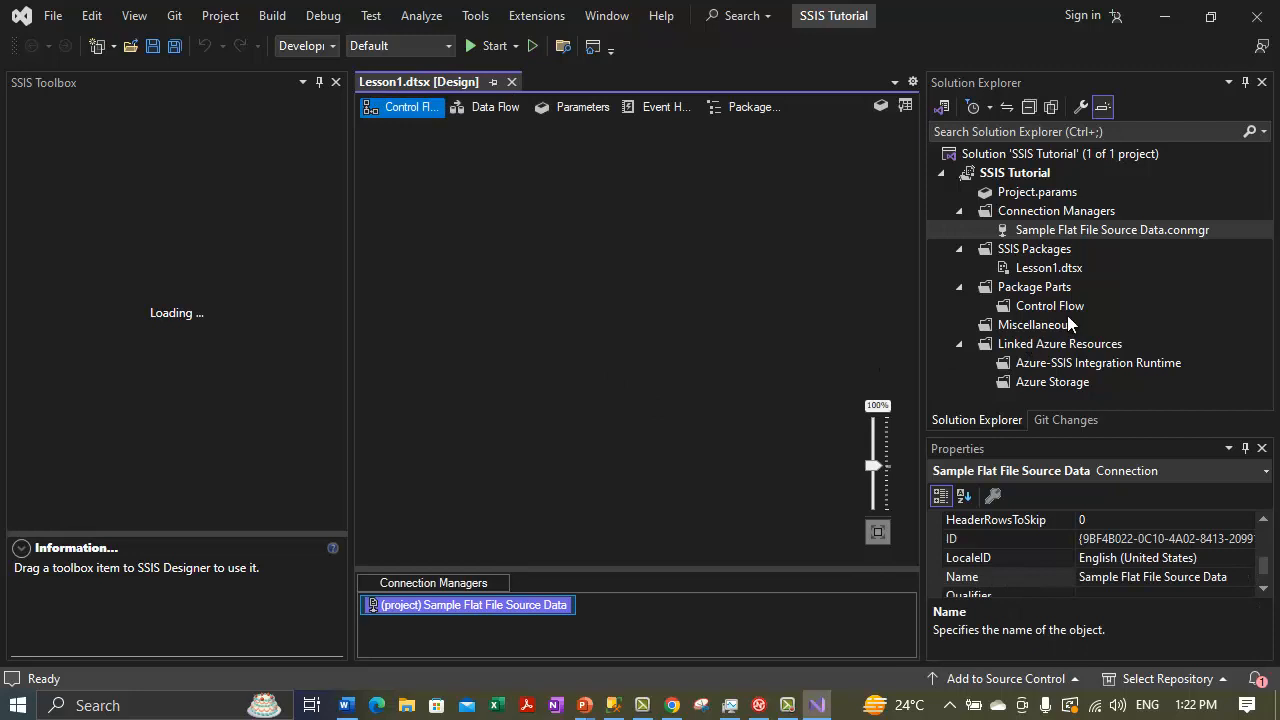
left_click(1006, 270)
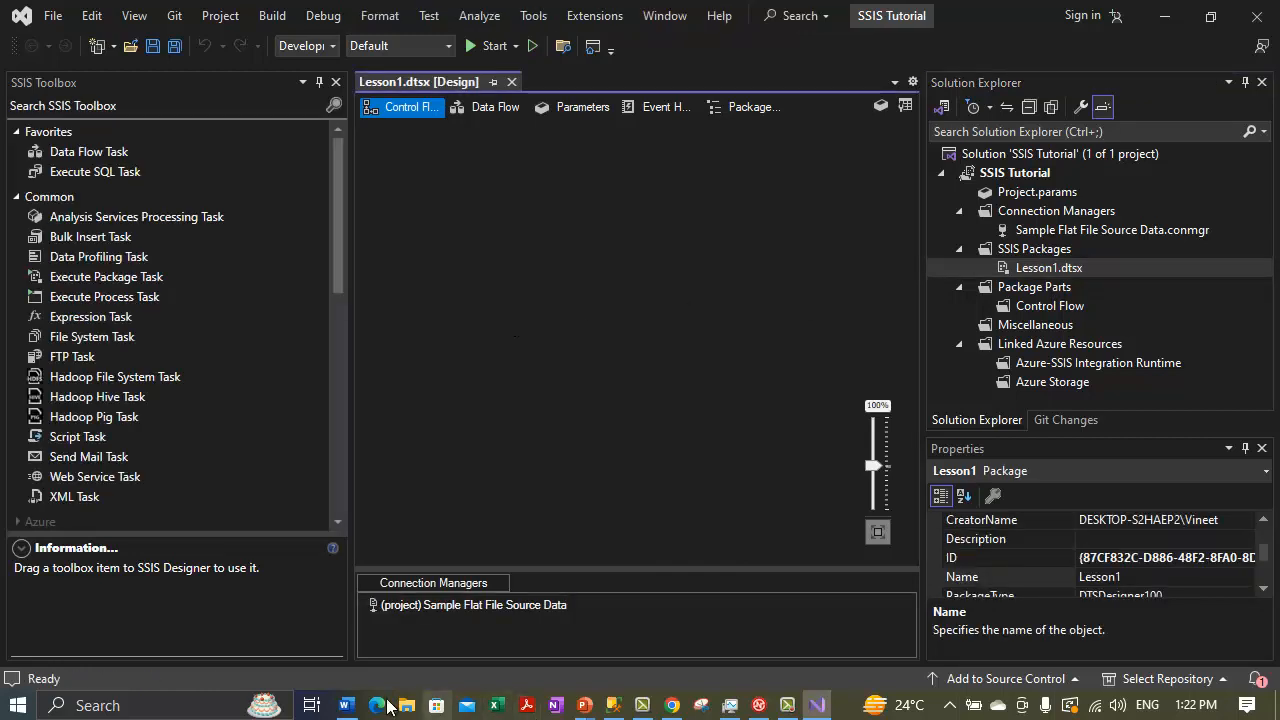
Switch to the Word notes and highlight the Step 3 heading text about adding an OLE DB connection manager.
left_click(345, 705)
left_click_drag(357, 171, 724, 203)
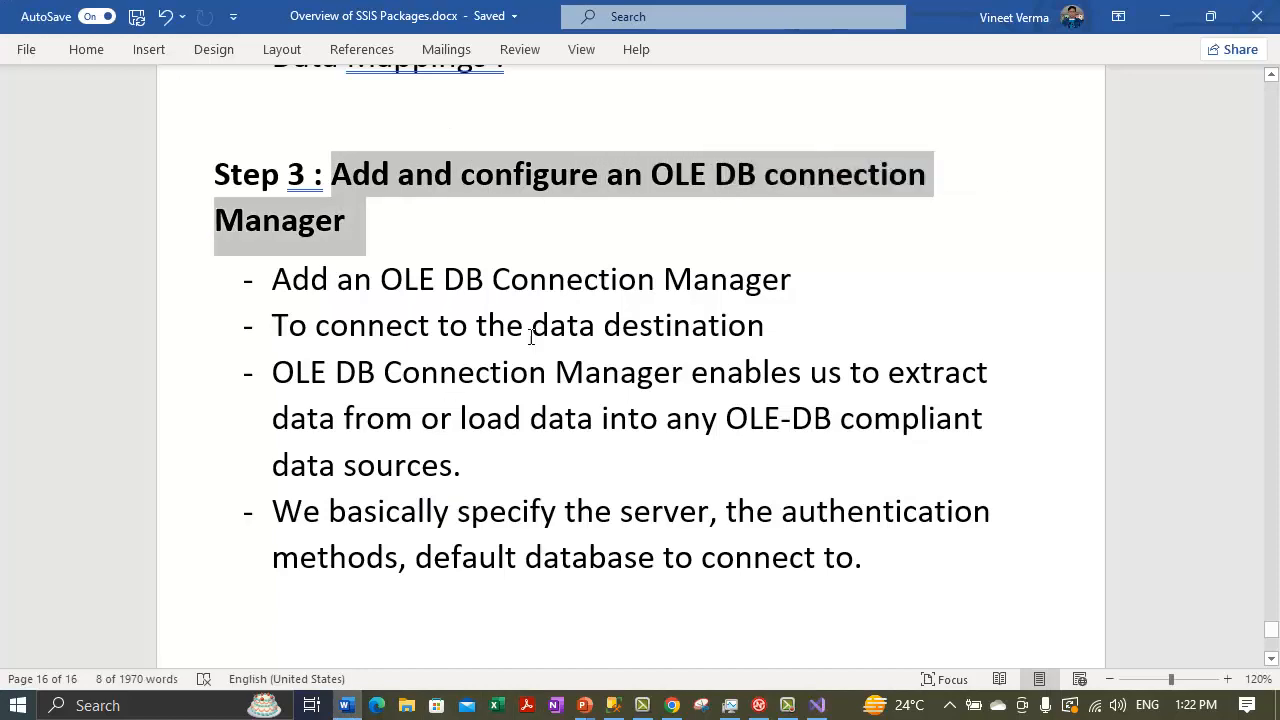
Switch to Visual Studio and add a new OLEDB-type connection manager to the project's Connection Managers.
left_click(818, 706)
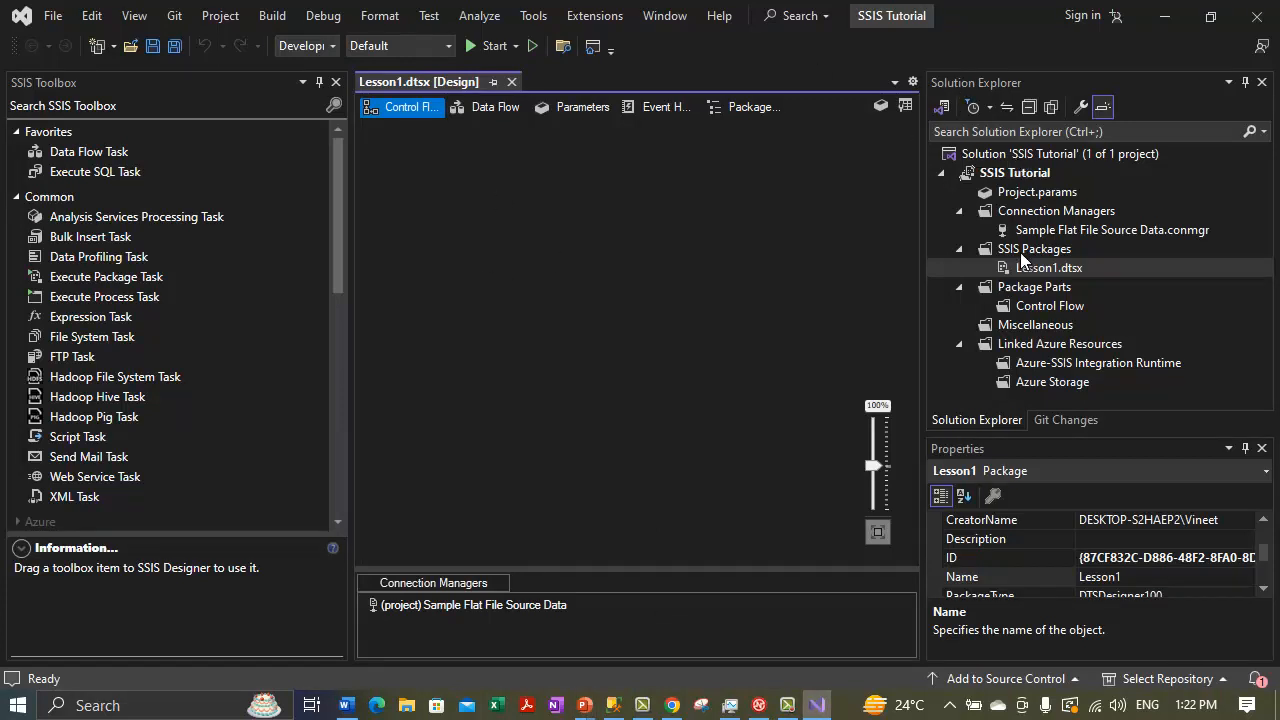
left_click(1022, 216)
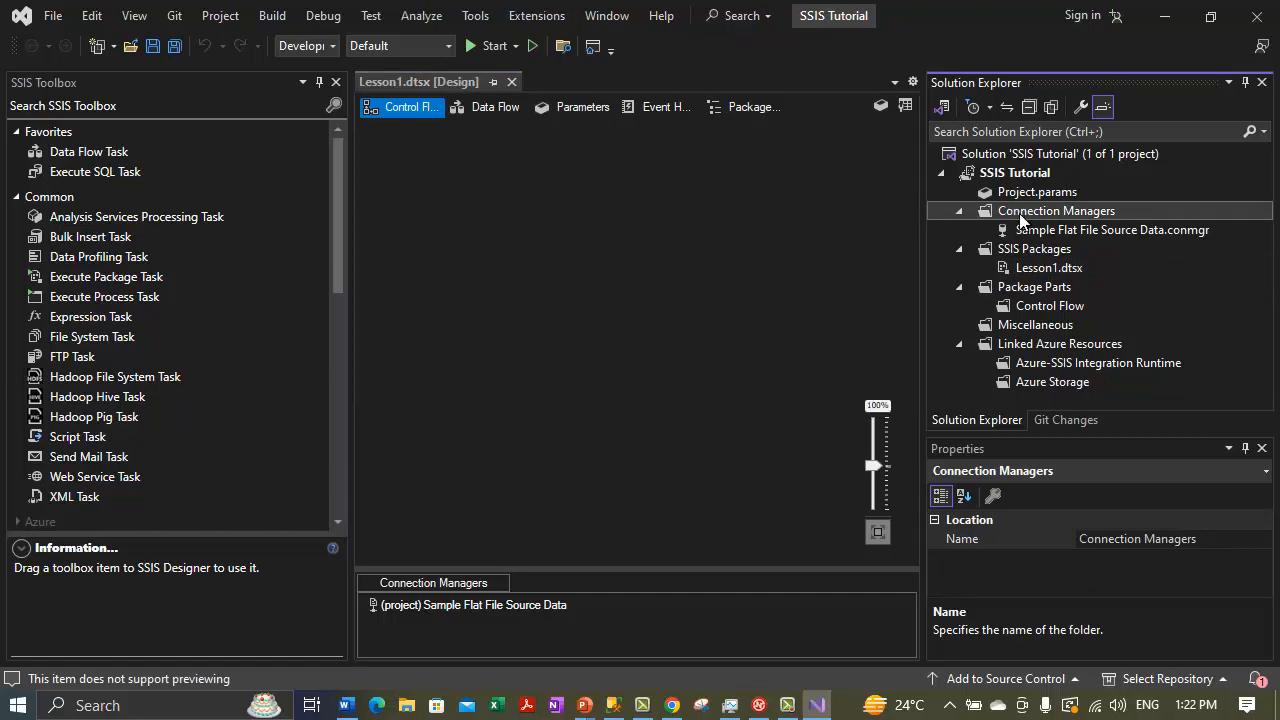
right_click(1022, 220)
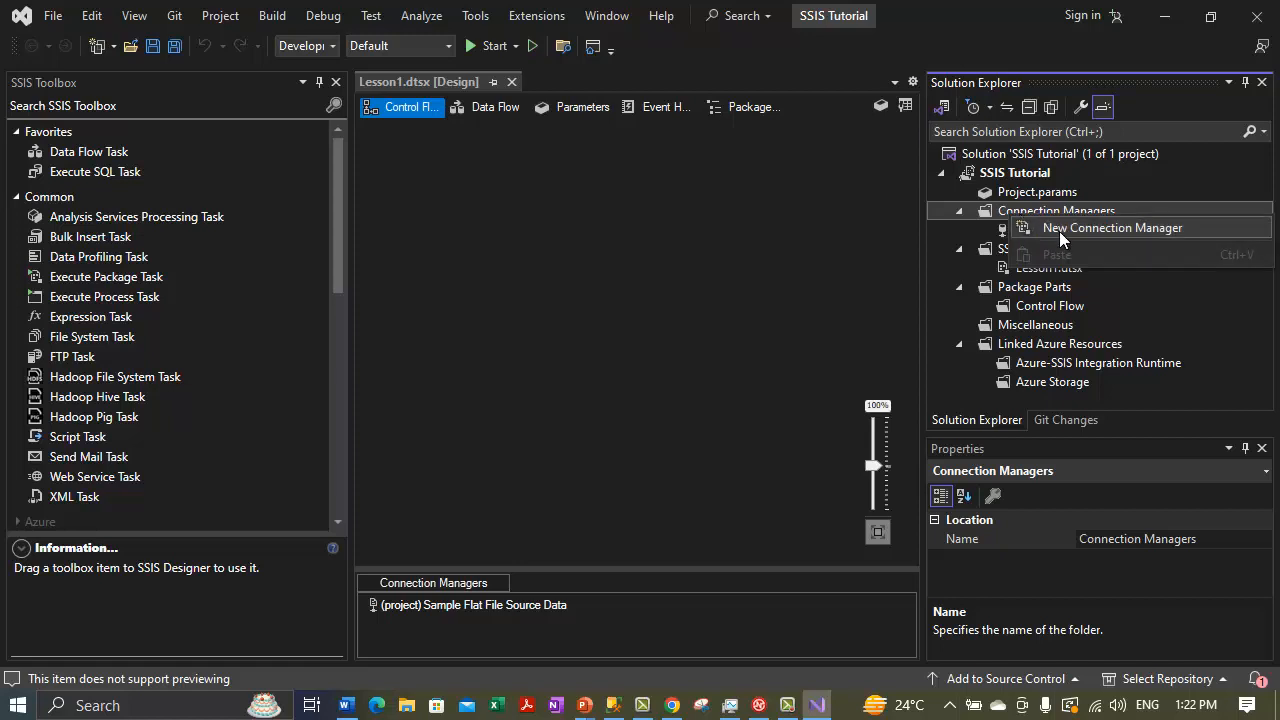
left_click(1059, 231)
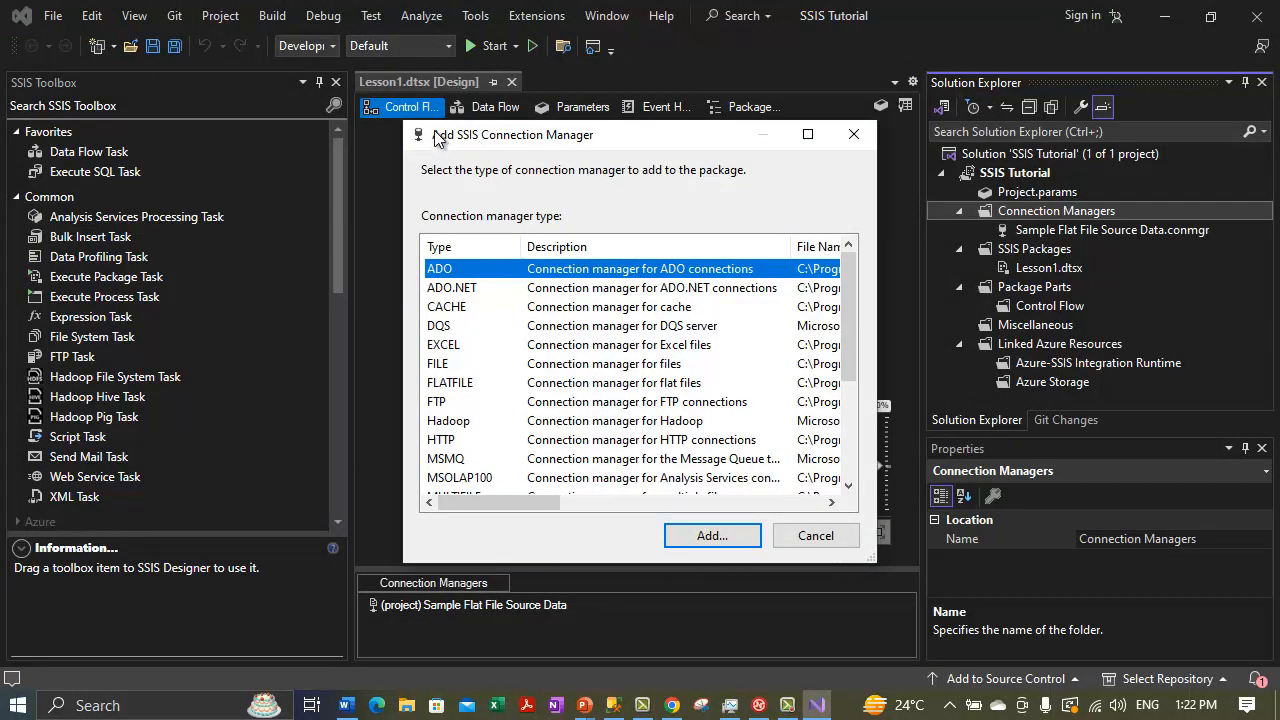
left_click_drag(400, 118, 30, 40)
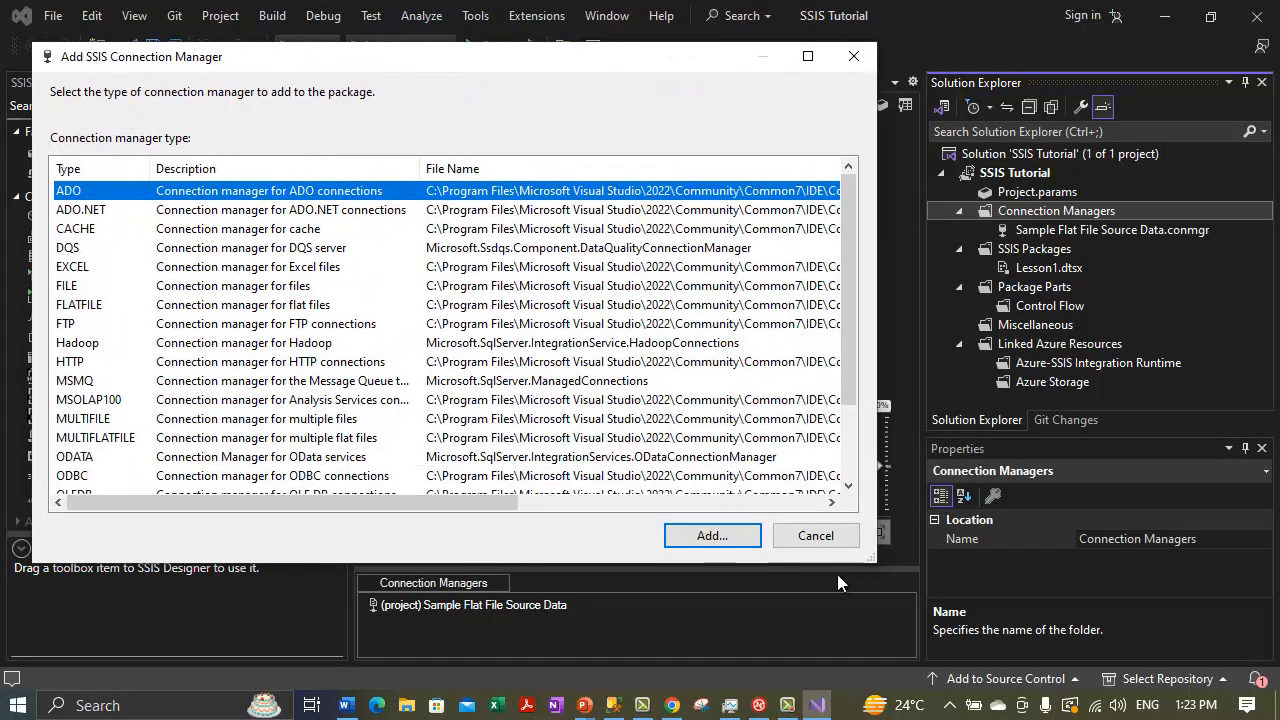
left_click_drag(868, 553, 1128, 607)
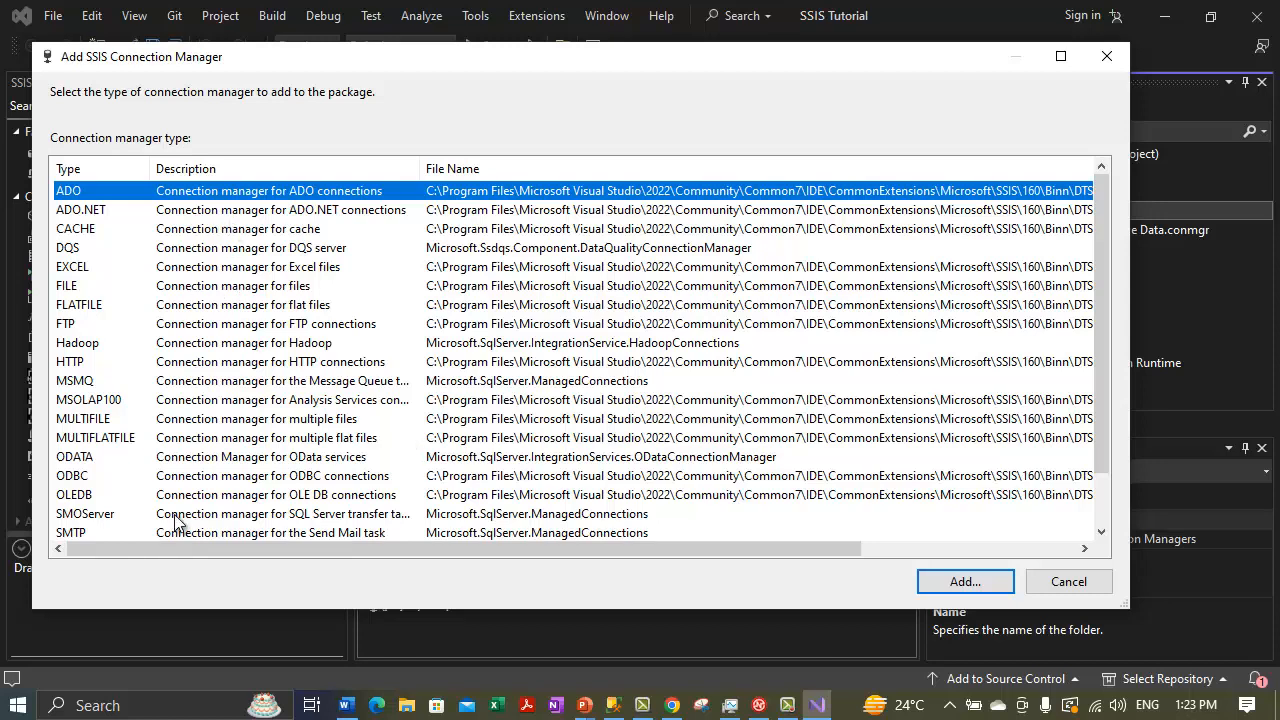
left_click(62, 496)
scroll(130, 500, "down", 1)
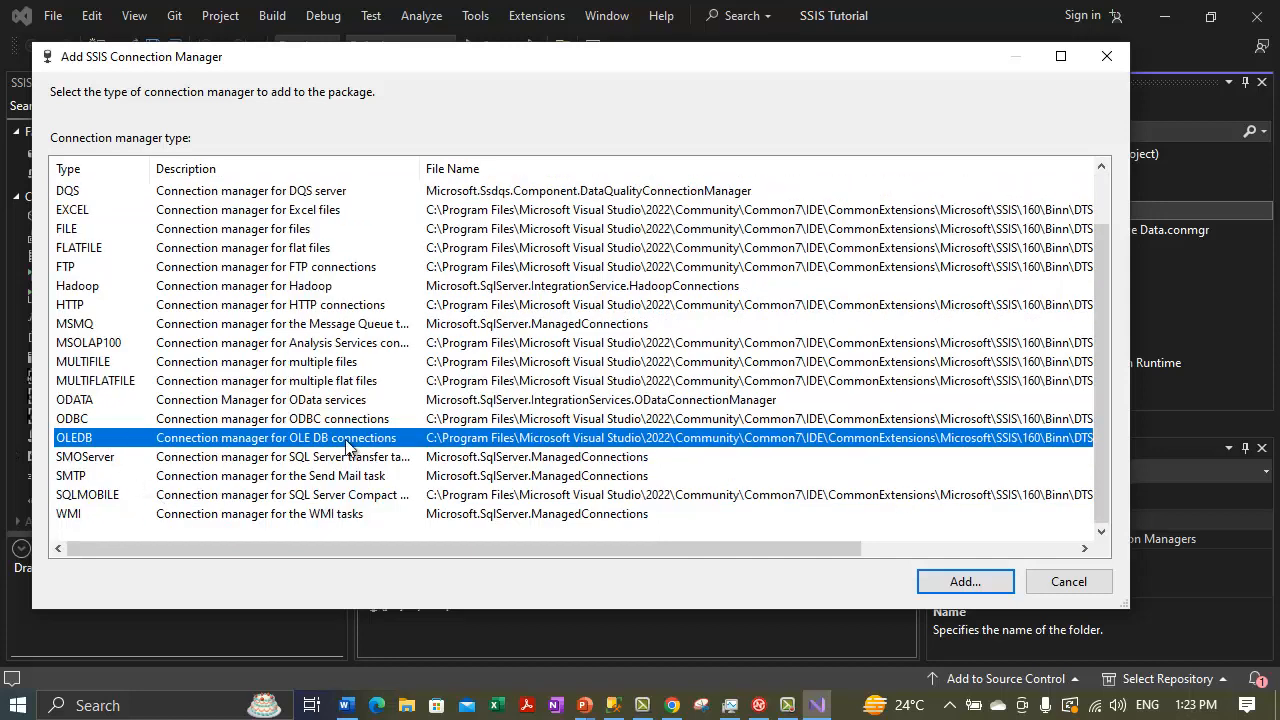
left_click(960, 582)
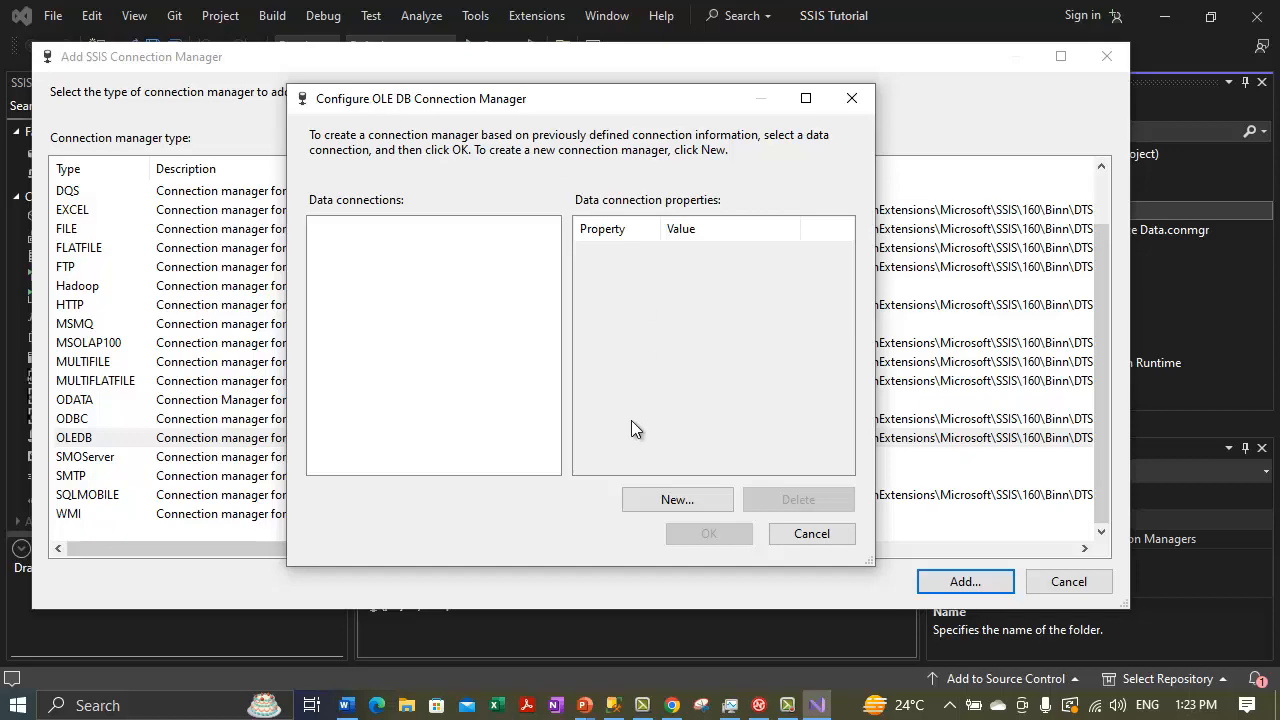
Create a new data connection with the server name localhost and Windows Authentication.
left_click(668, 499)
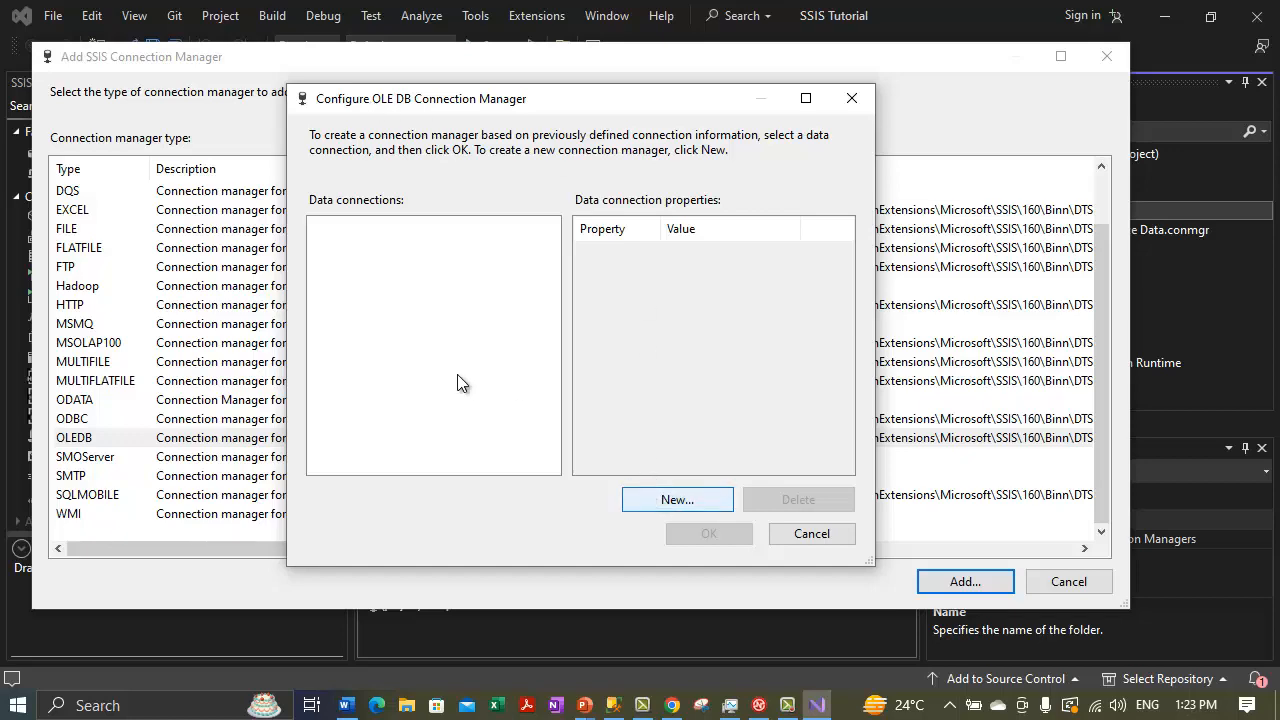
left_click(433, 165)
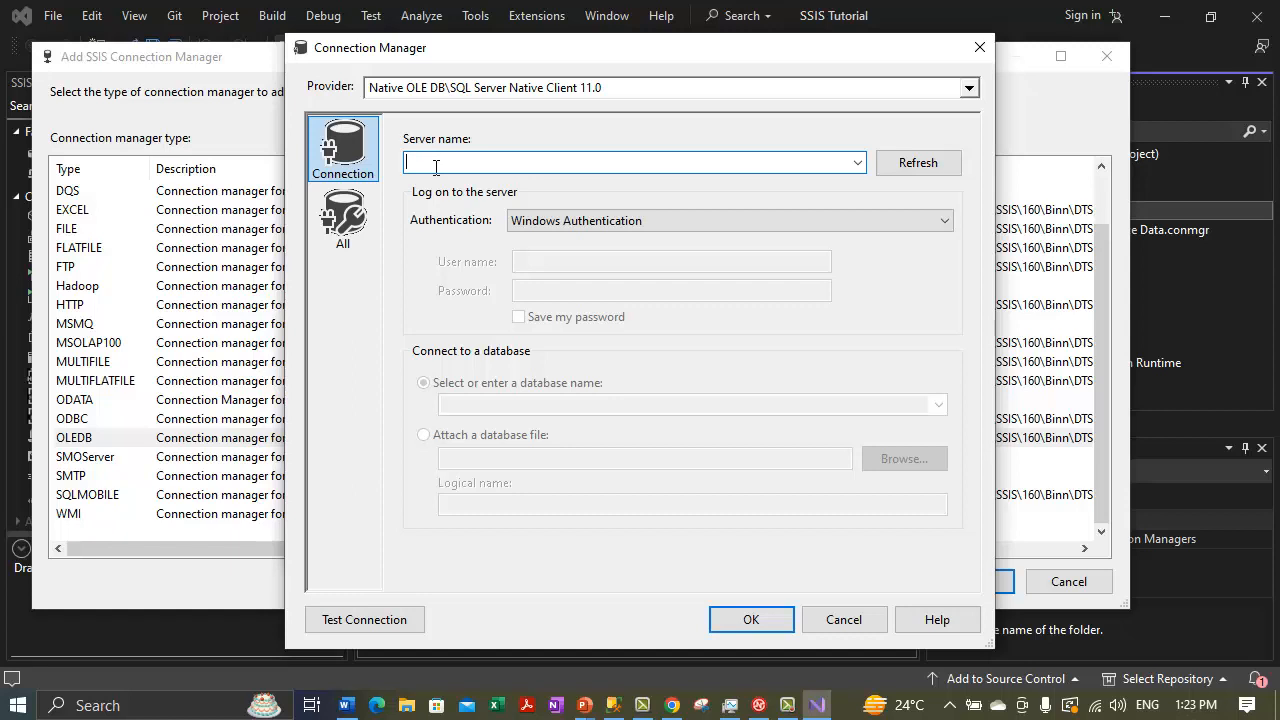
type("loc")
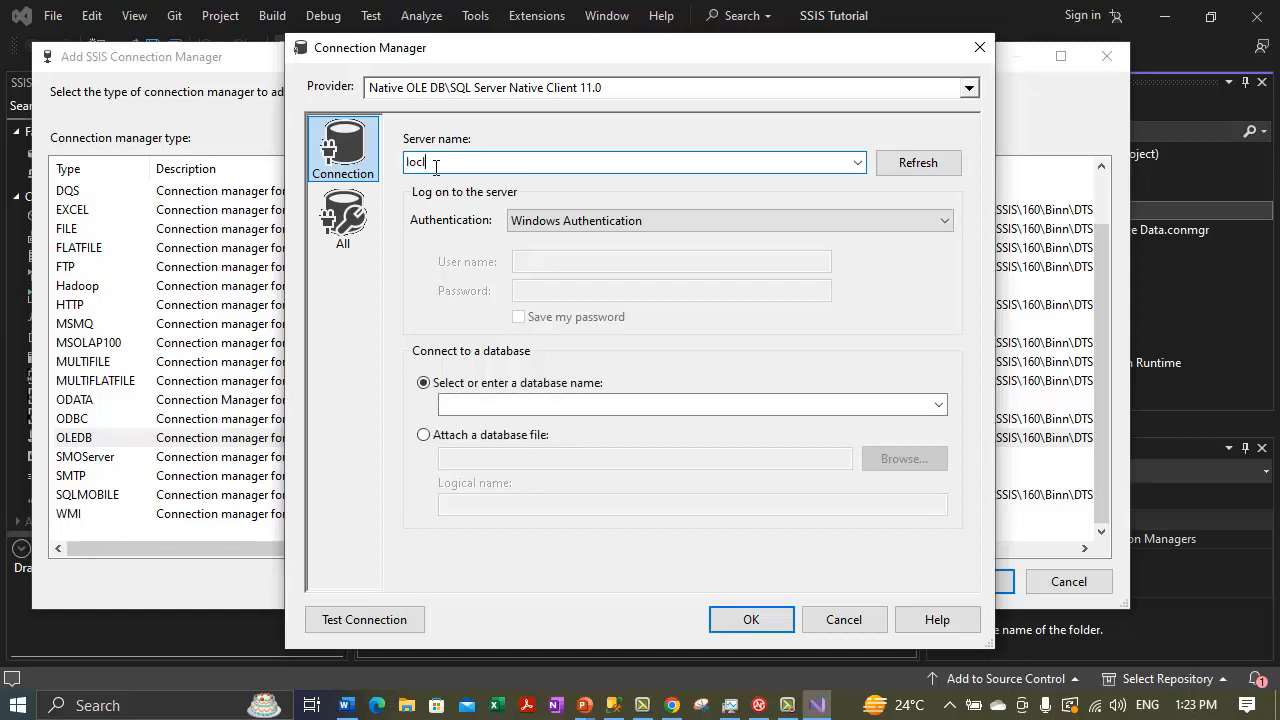
type("alhost")
left_click(610, 222)
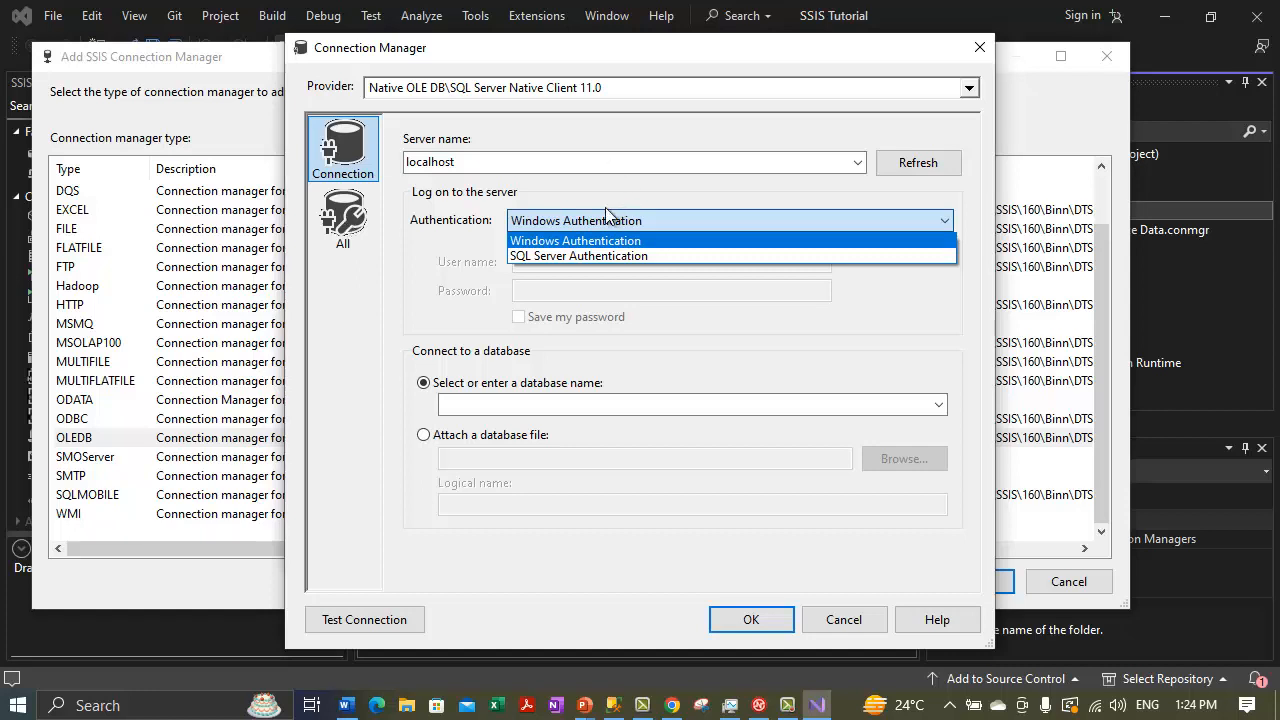
left_click(596, 241)
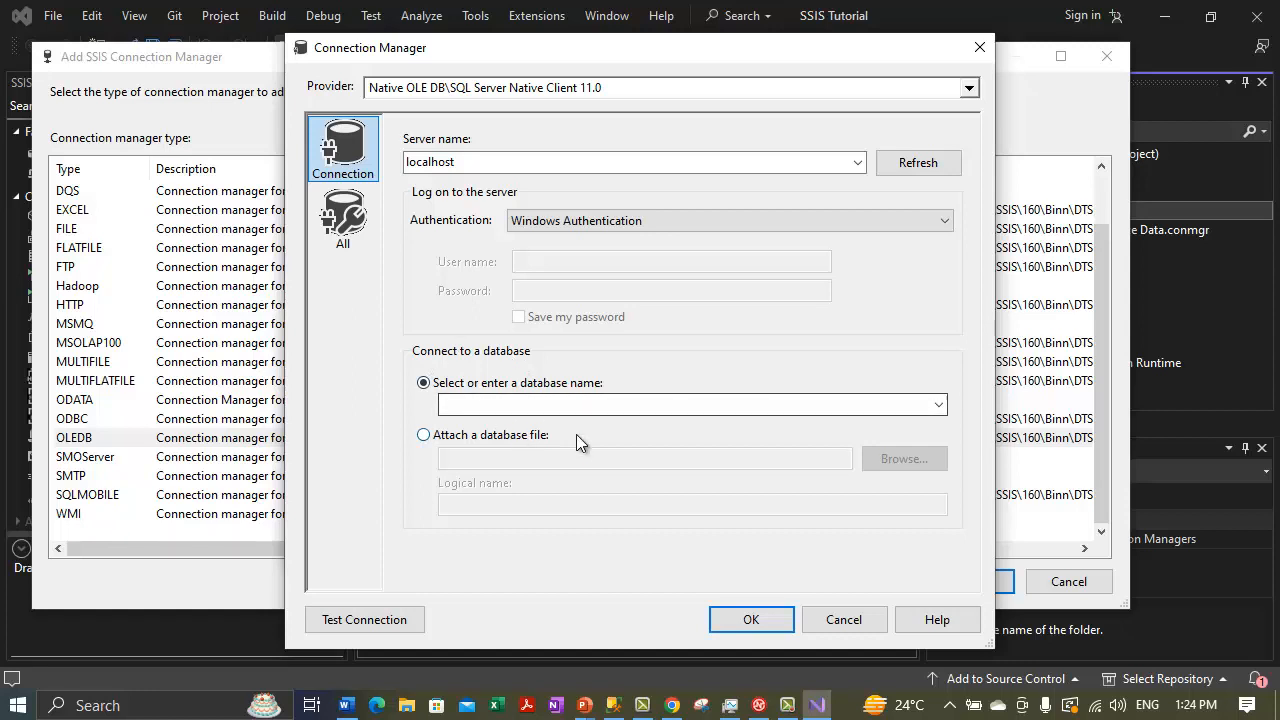
Choose AdventureWorksDW2022 as the database to connect to and test the connection.
left_click(941, 402)
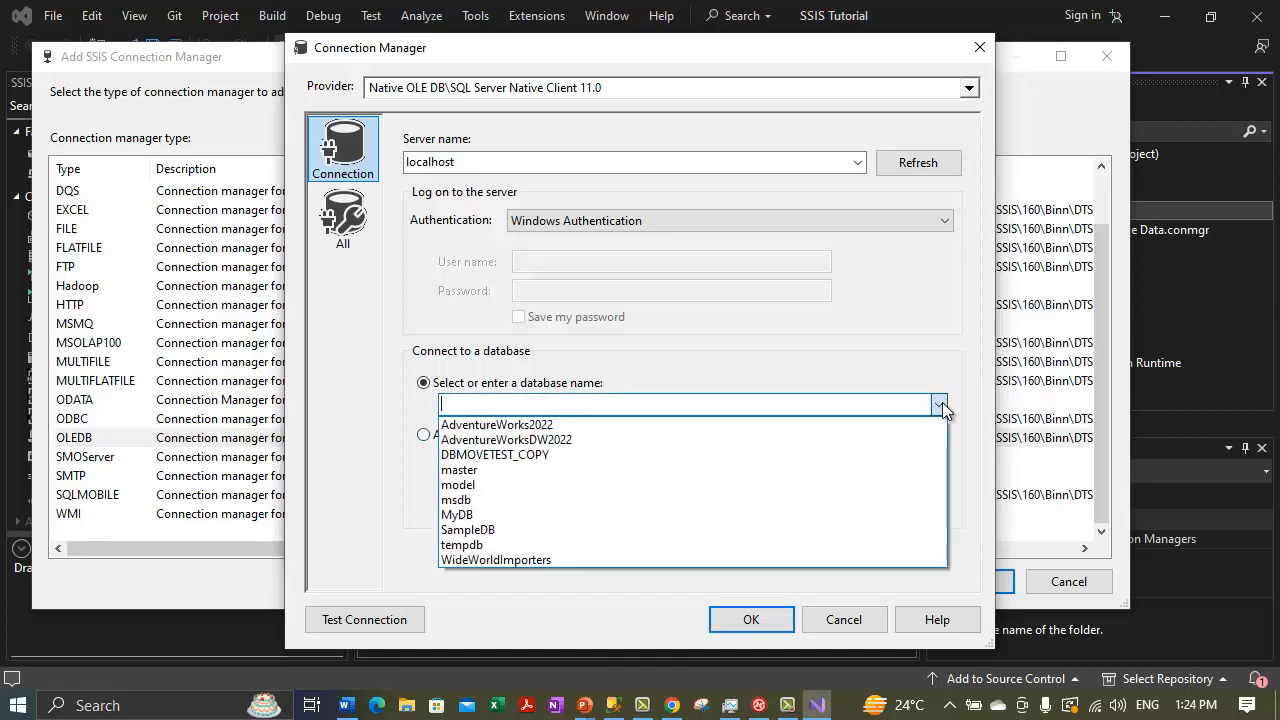
left_click(529, 441)
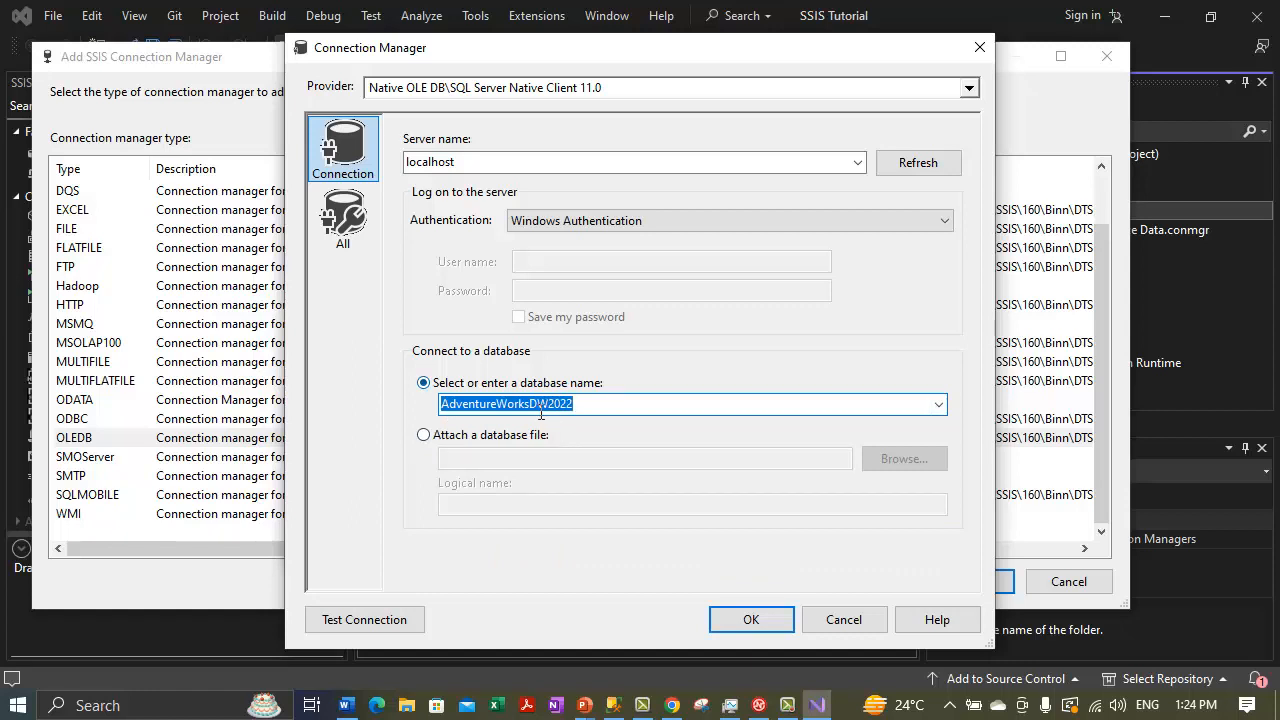
left_click(352, 622)
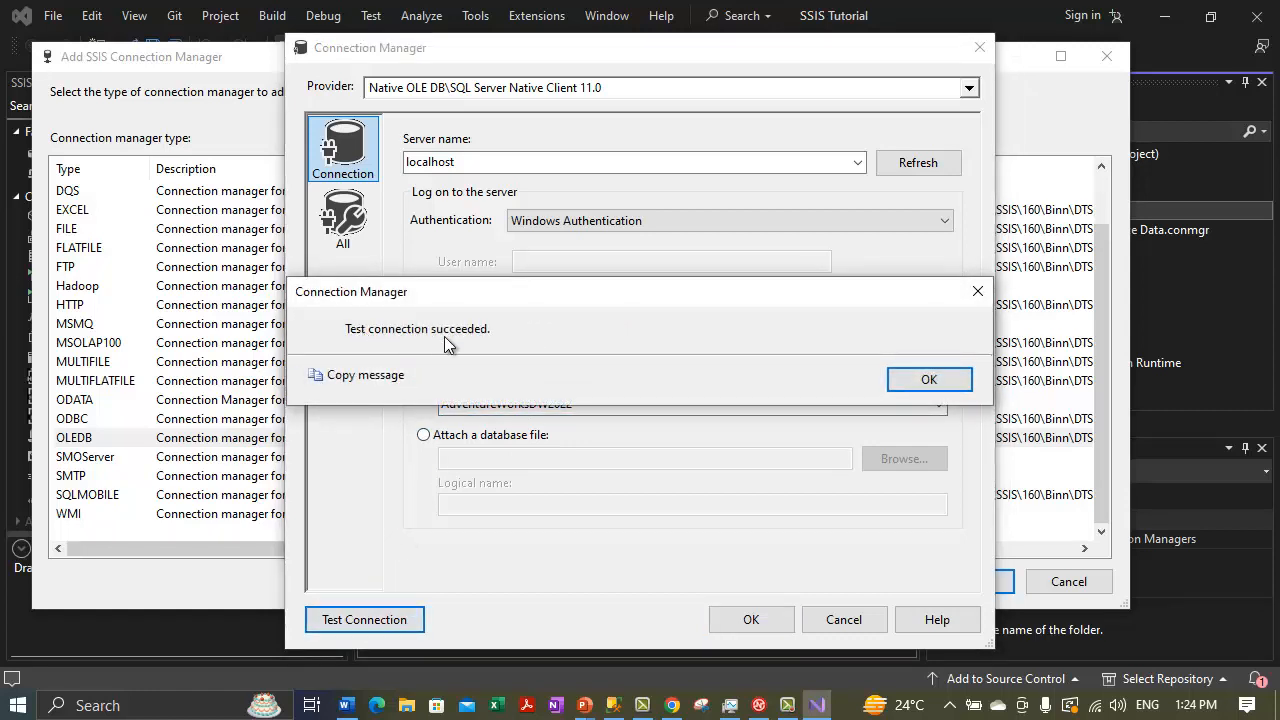
left_click(943, 380)
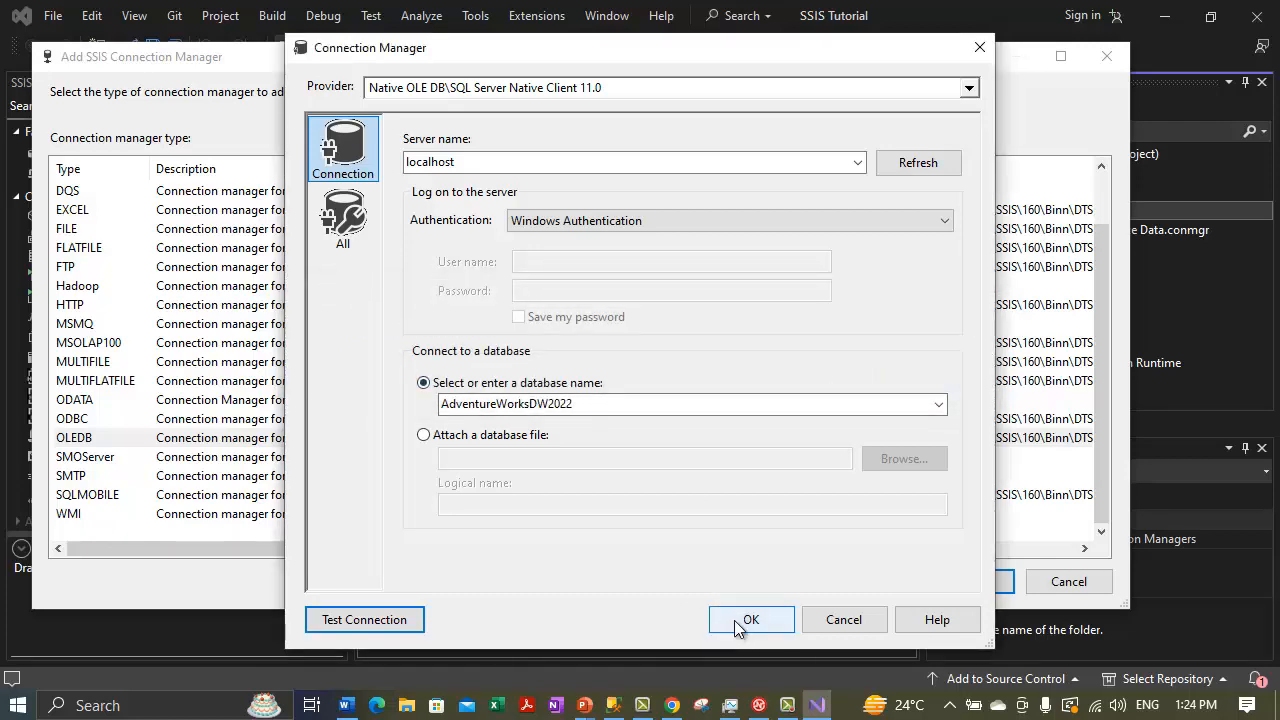
Accept the new OLE DB connection to add it to the project, and enlarge the designer's Connection Managers area.
left_click(734, 620)
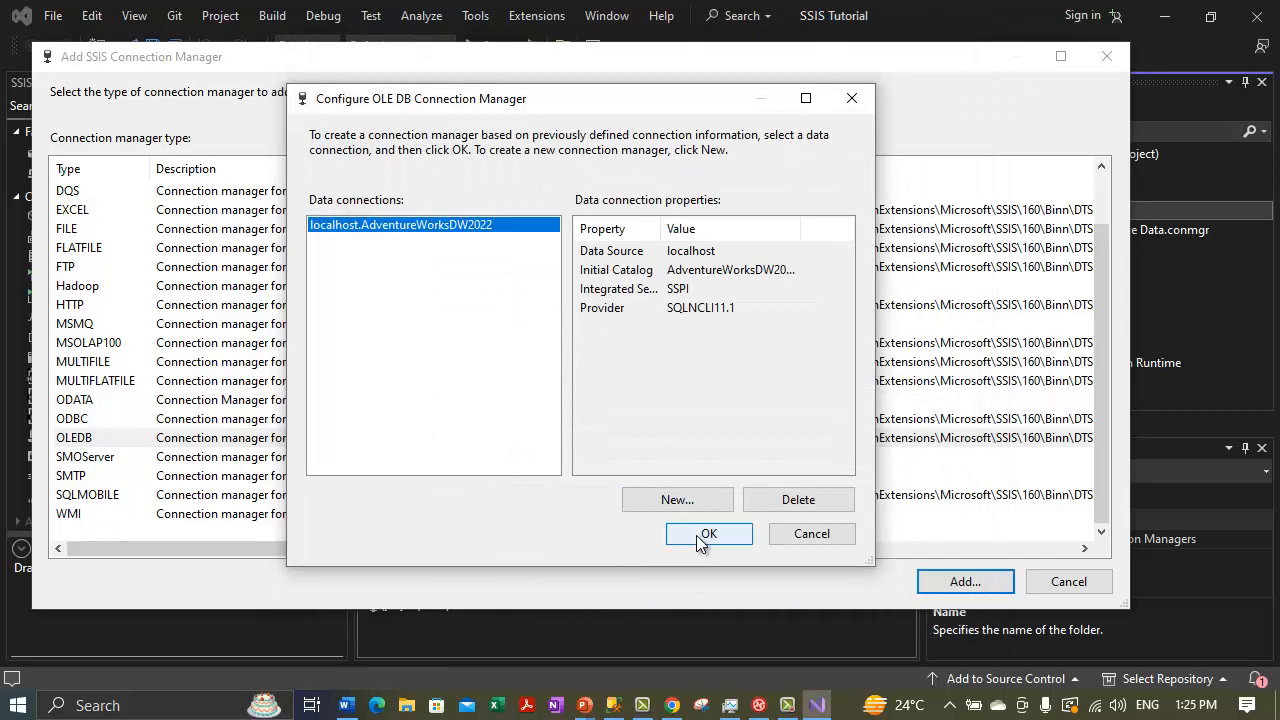
left_click(697, 535)
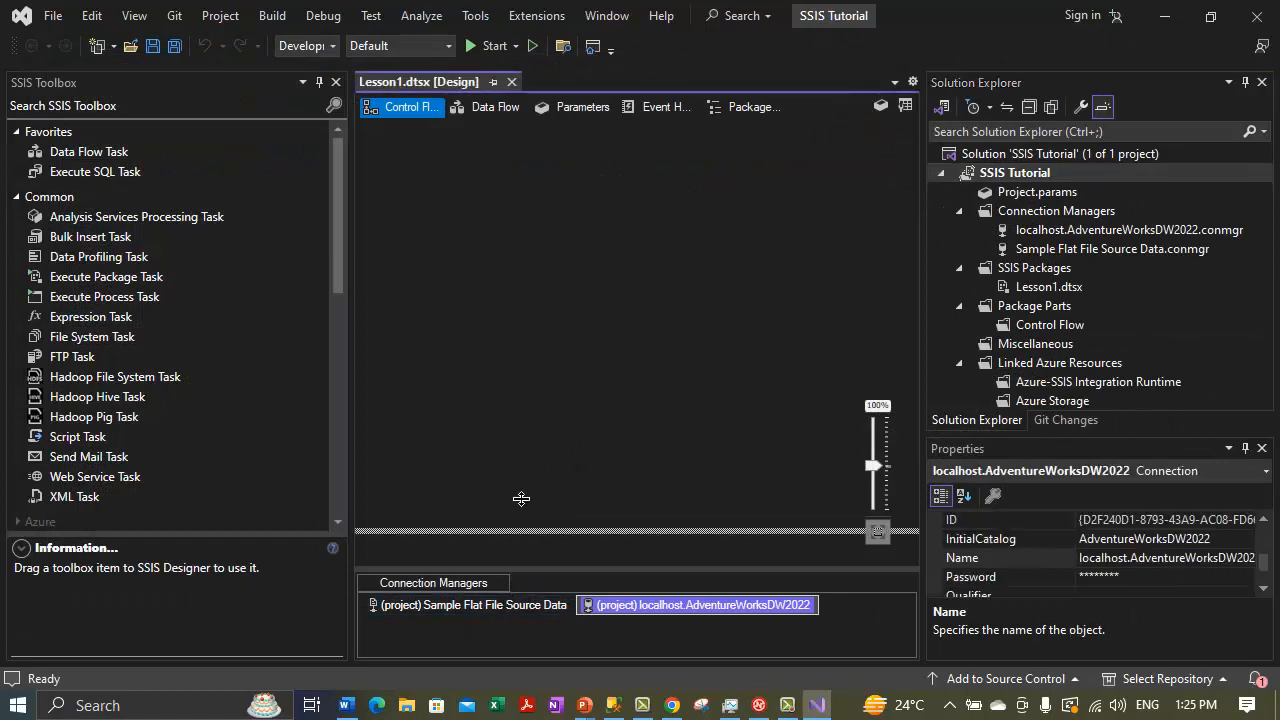
left_click_drag(514, 532, 560, 415)
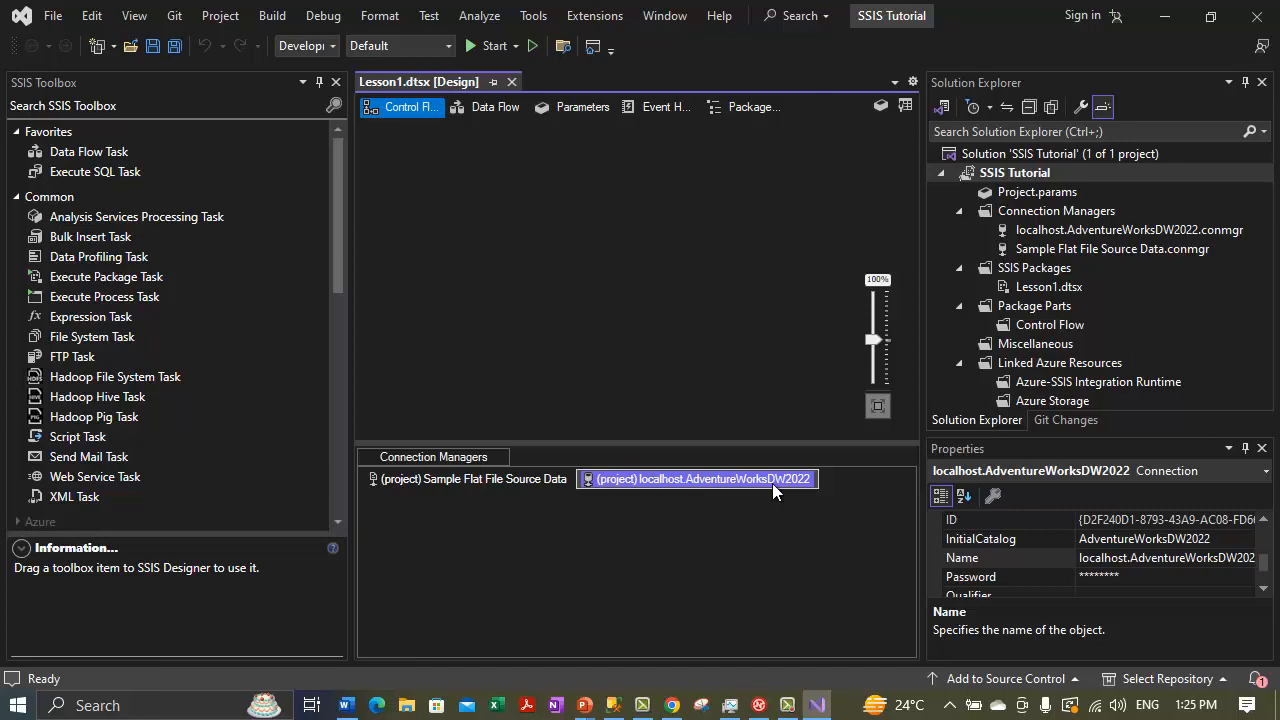
Switch to the Word notes and add the bold heading "Step 4 : Add a Data Flow Task" below Step 3.
left_click(345, 705)
left_click(922, 577)
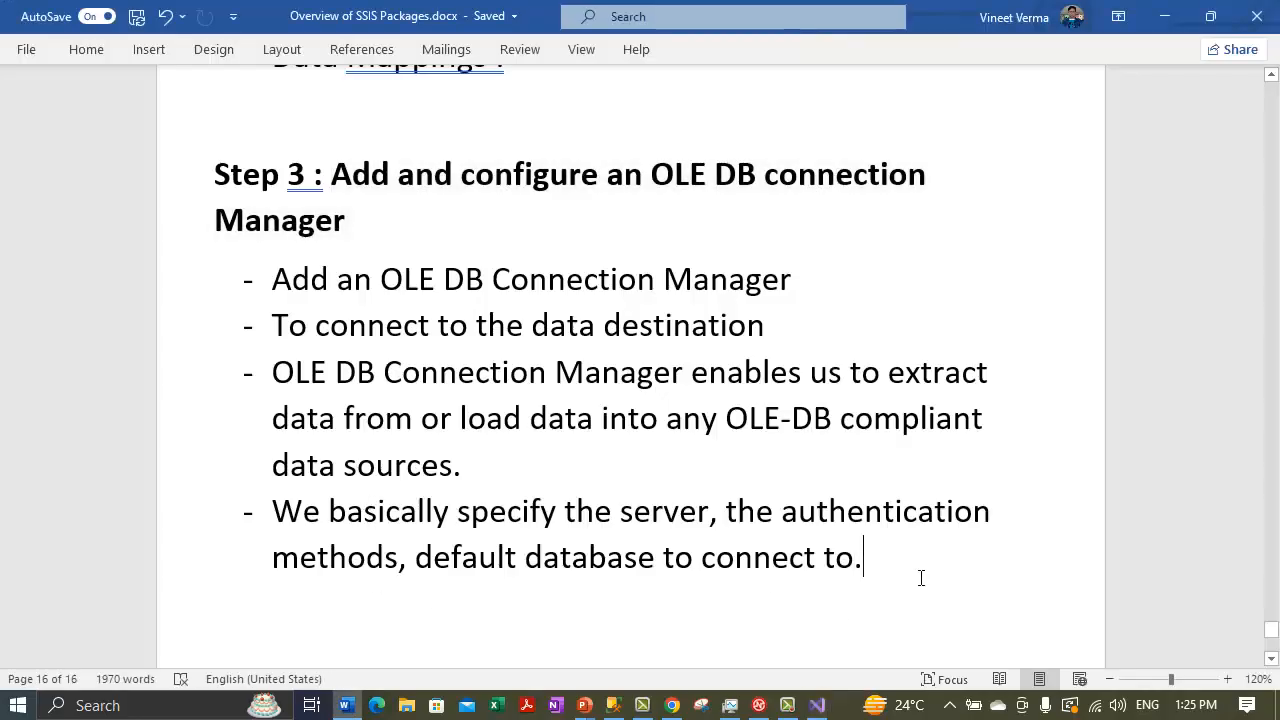
key("Return")
key("Return")
key("Return")
key("ctrl+b")
type("Step 4 ")
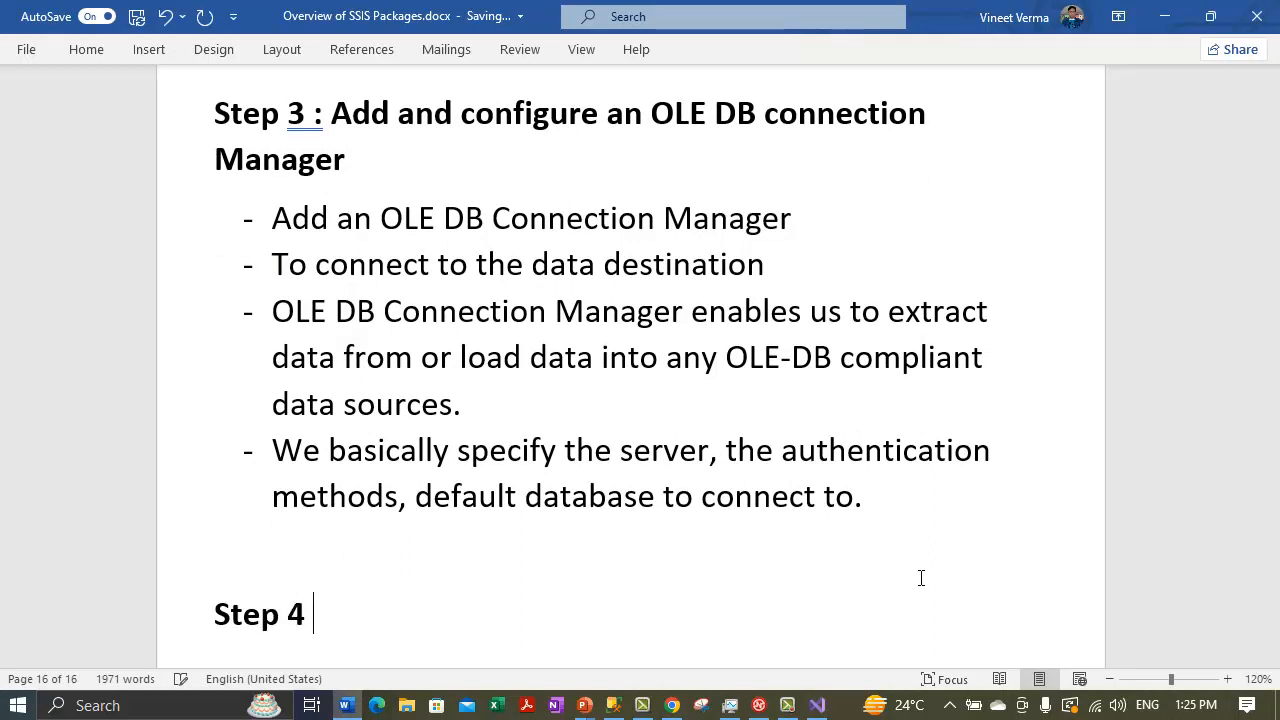
type(": Add a Data Flow Ta")
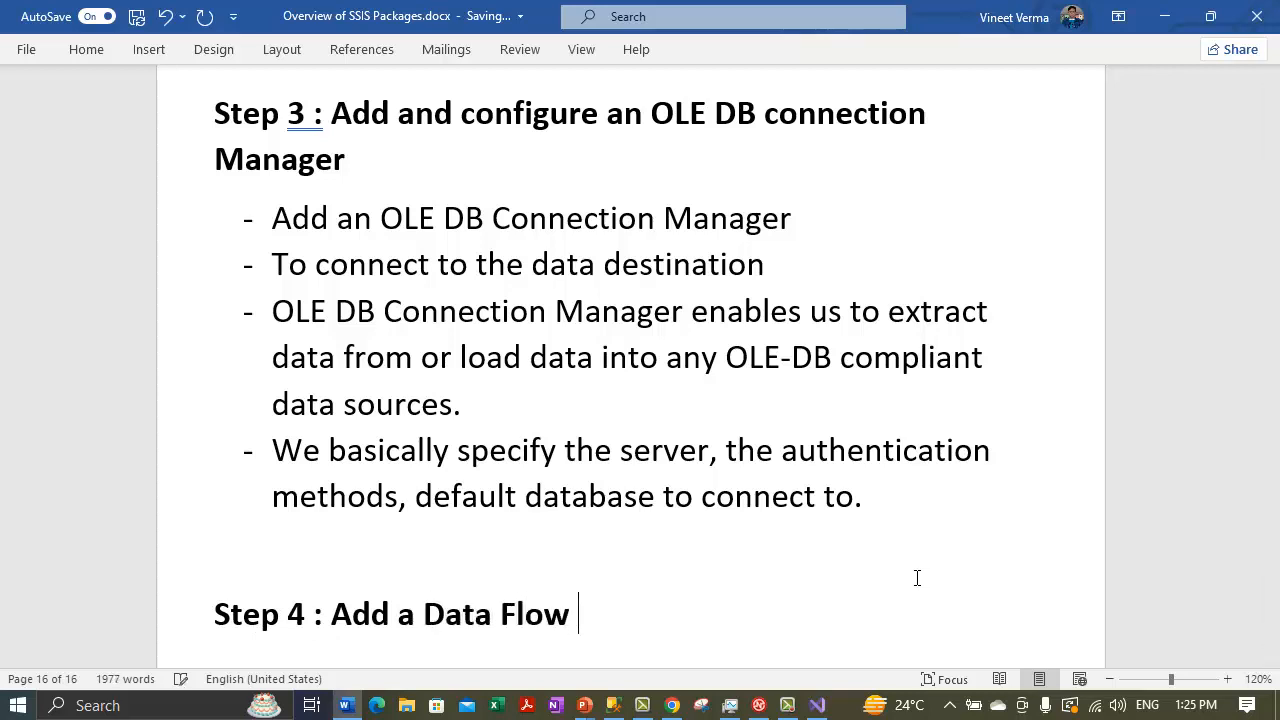
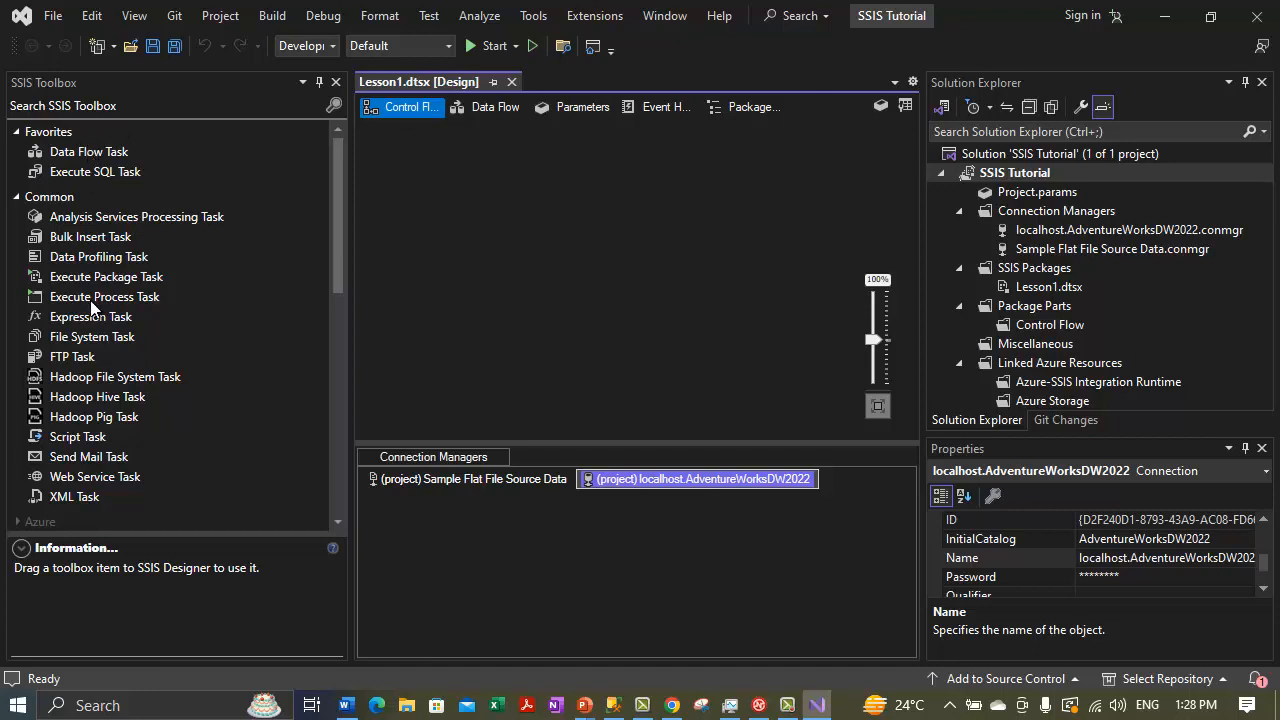
Review the descriptions of the Data Flow Task and the Execute SQL Task in the SSIS Toolbox.
left_click(43, 143)
left_click(63, 154)
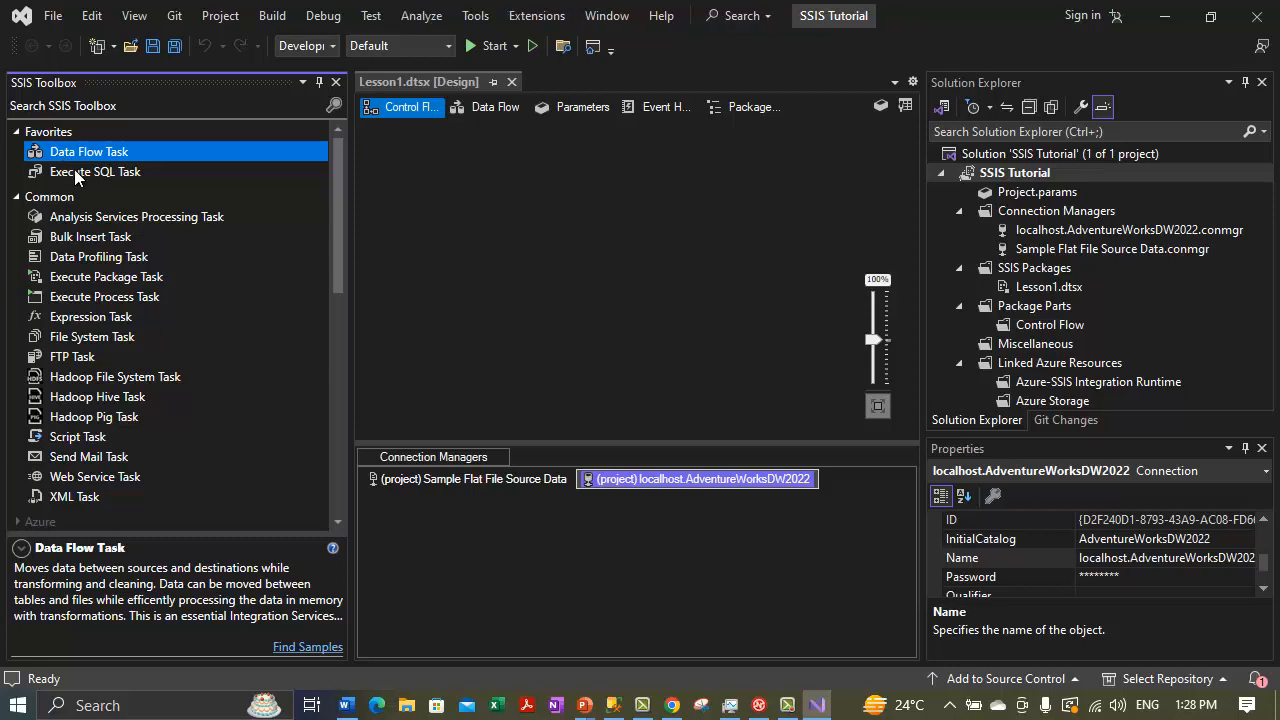
left_click(75, 171)
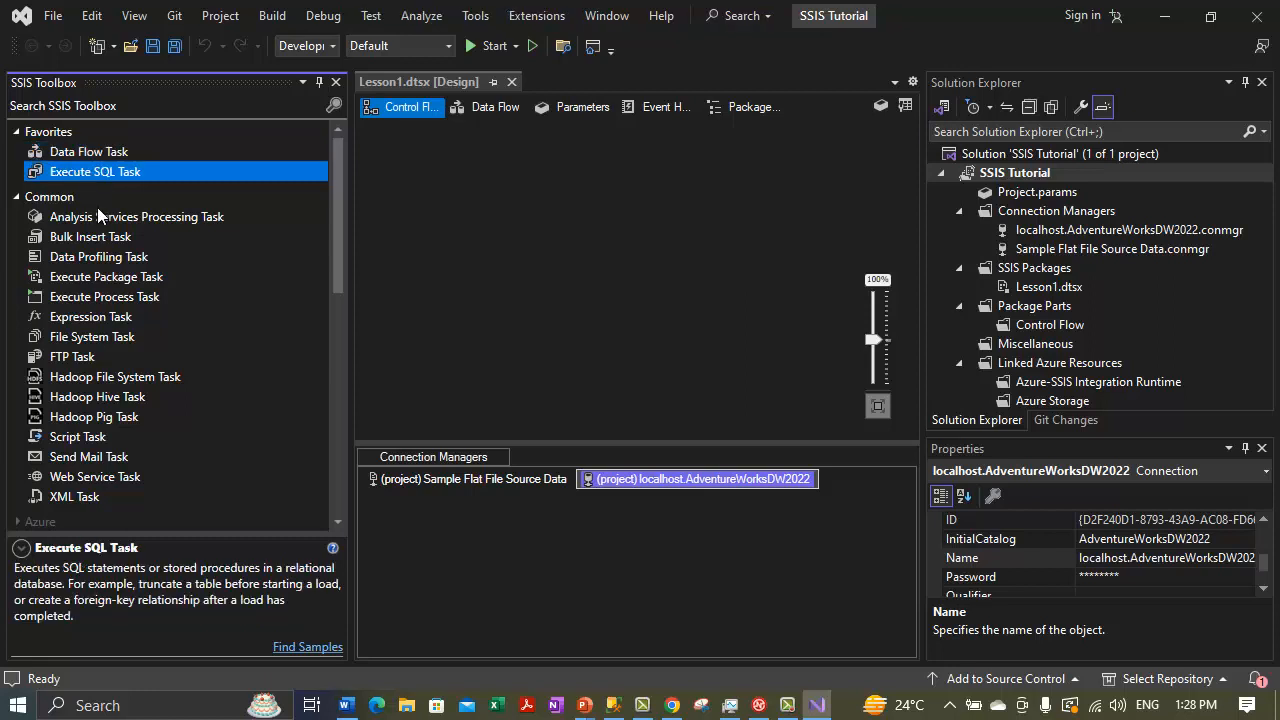
left_click(95, 150)
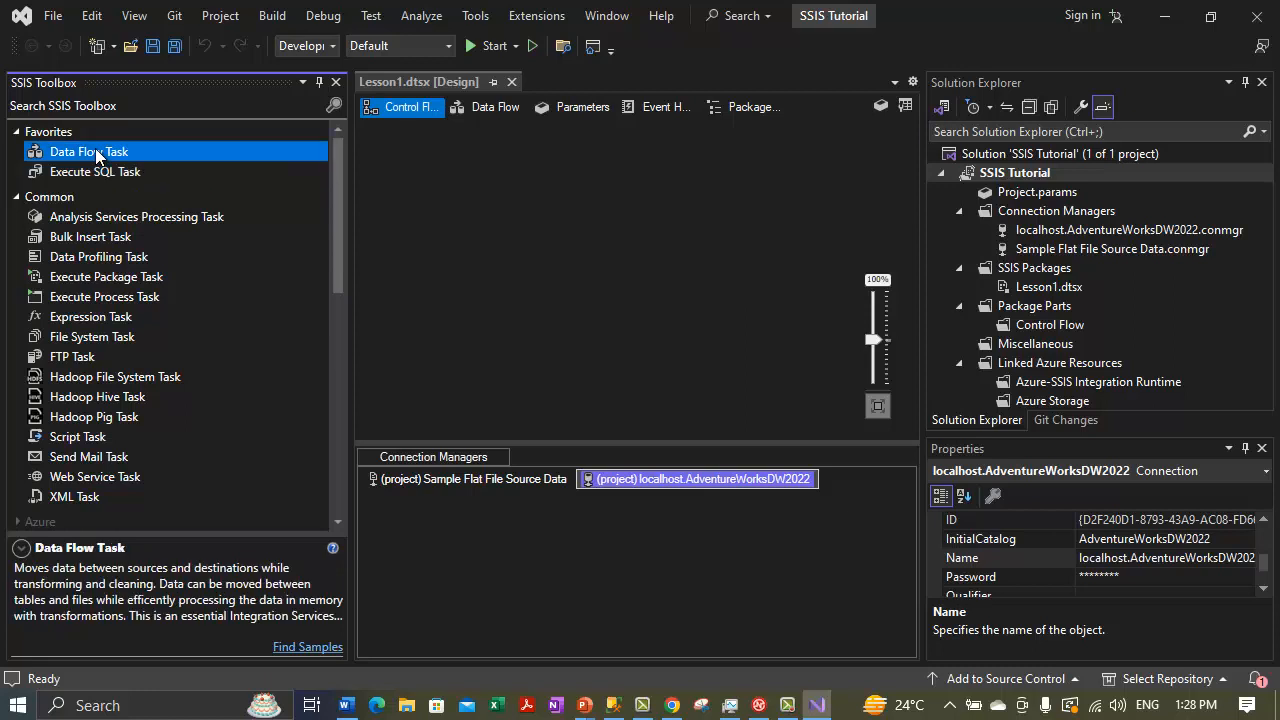
Add a Data Flow Task to the upper part of the Lesson1 package's control flow and deselect it.
left_click_drag(96, 155, 389, 170)
left_click_drag(433, 185, 430, 182)
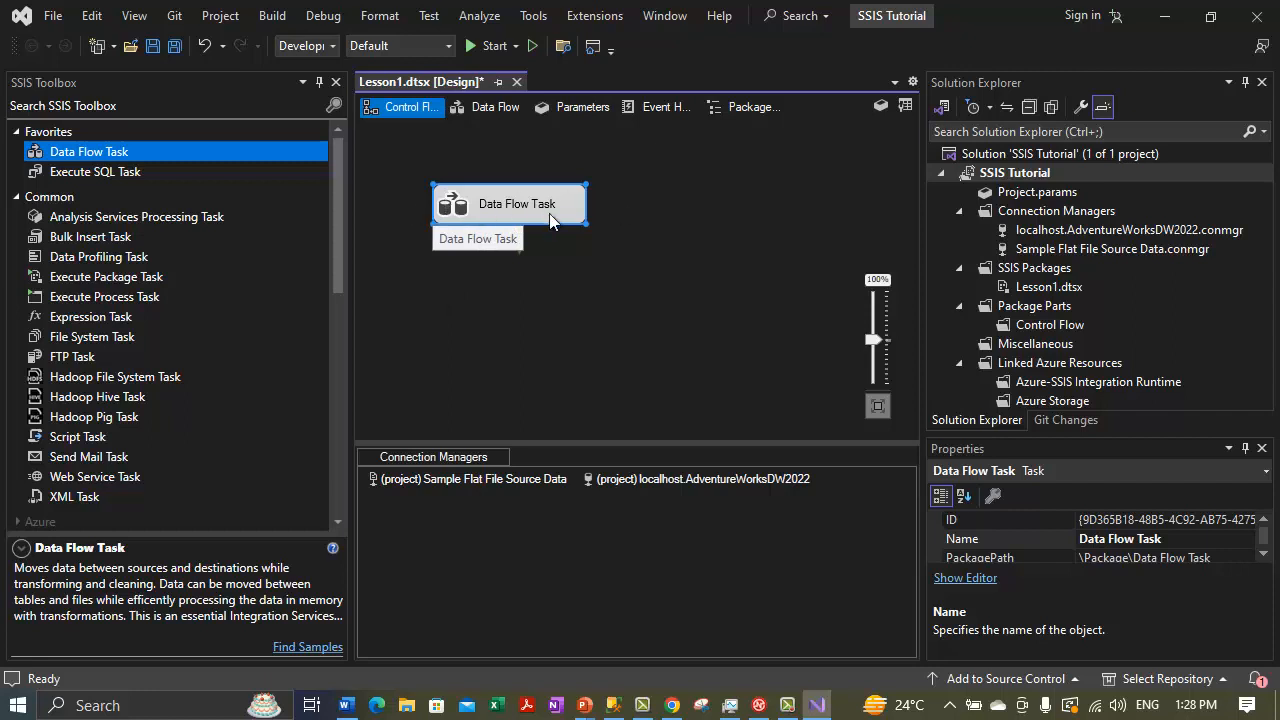
left_click(542, 332)
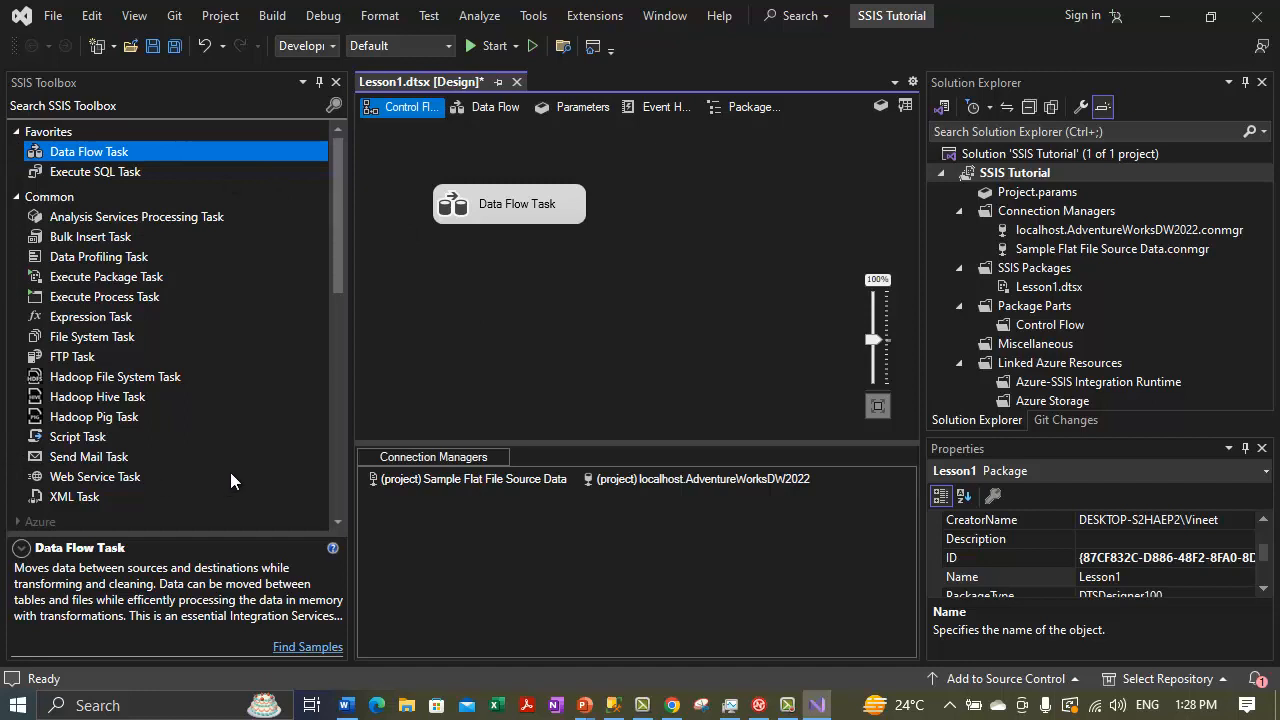
Look through the SSIS extension commands for the one that displays the SSIS Toolbox.
left_click(540, 17)
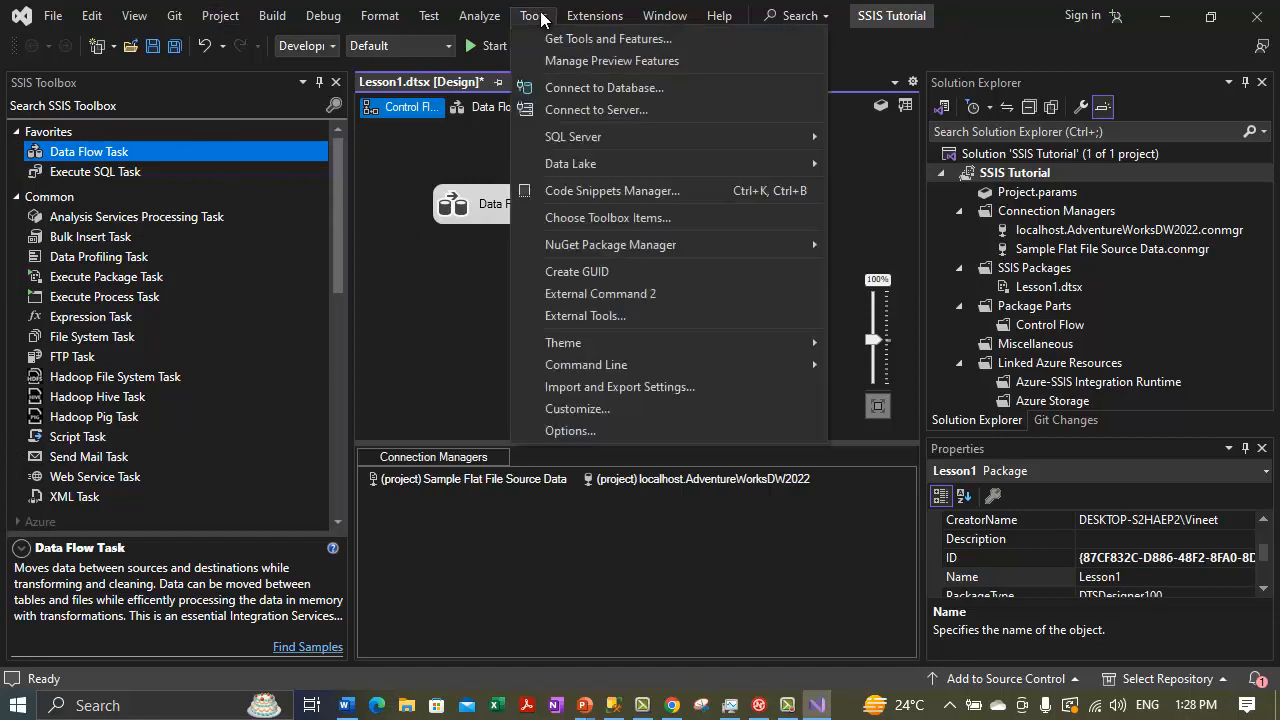
left_click(535, 17)
left_click(577, 18)
mouse_move(602, 37)
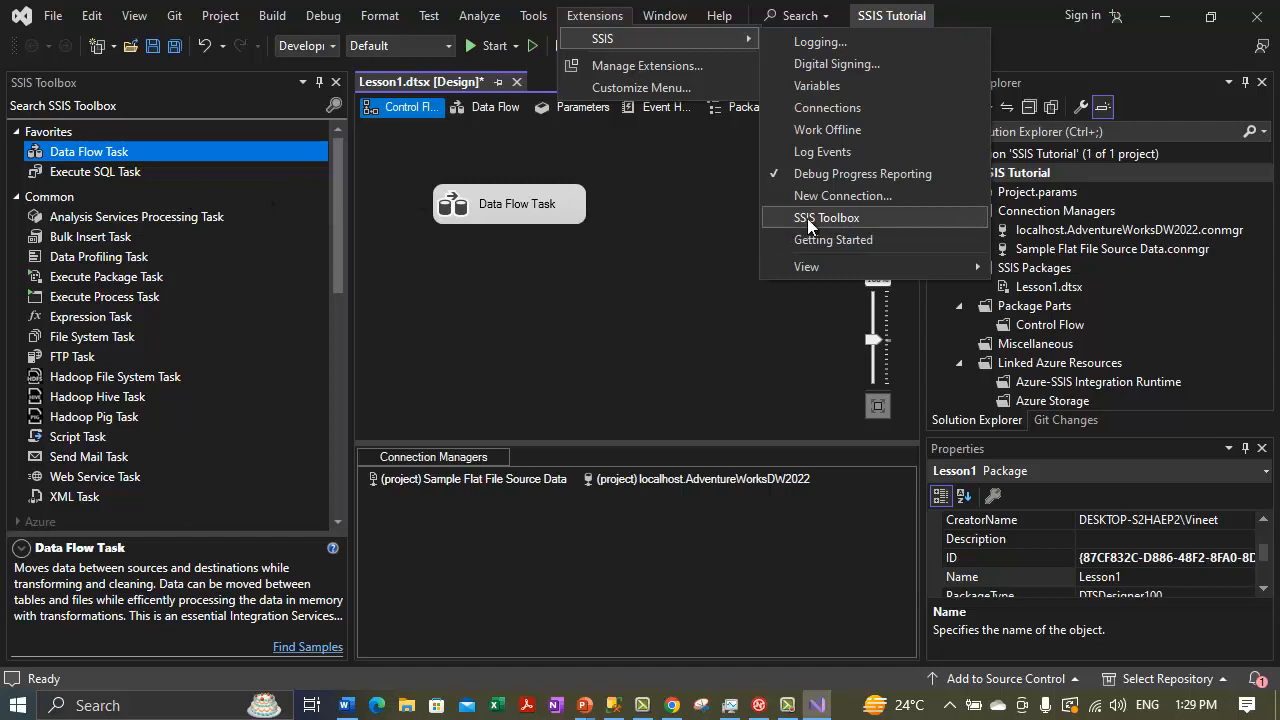
Rename the Data Flow Task in the control flow to "Extract Sample Currency Data" and deselect it.
left_click(535, 300)
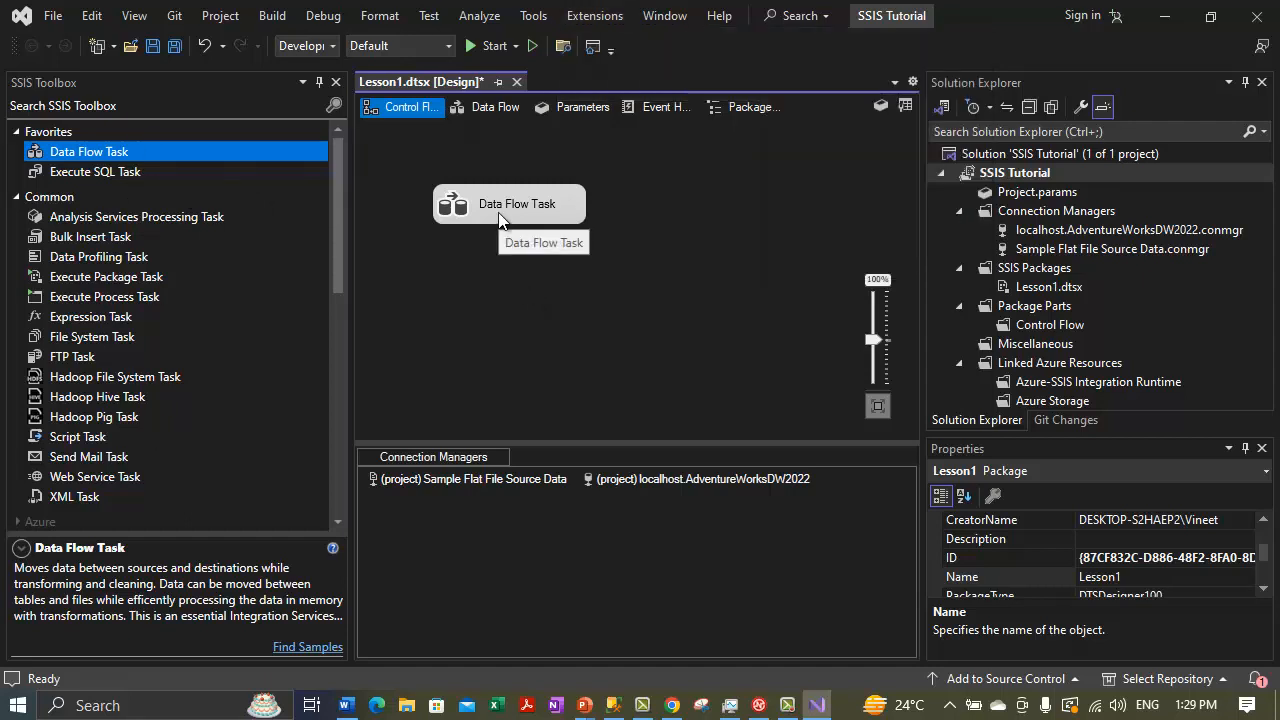
left_click(500, 220)
left_click(477, 285)
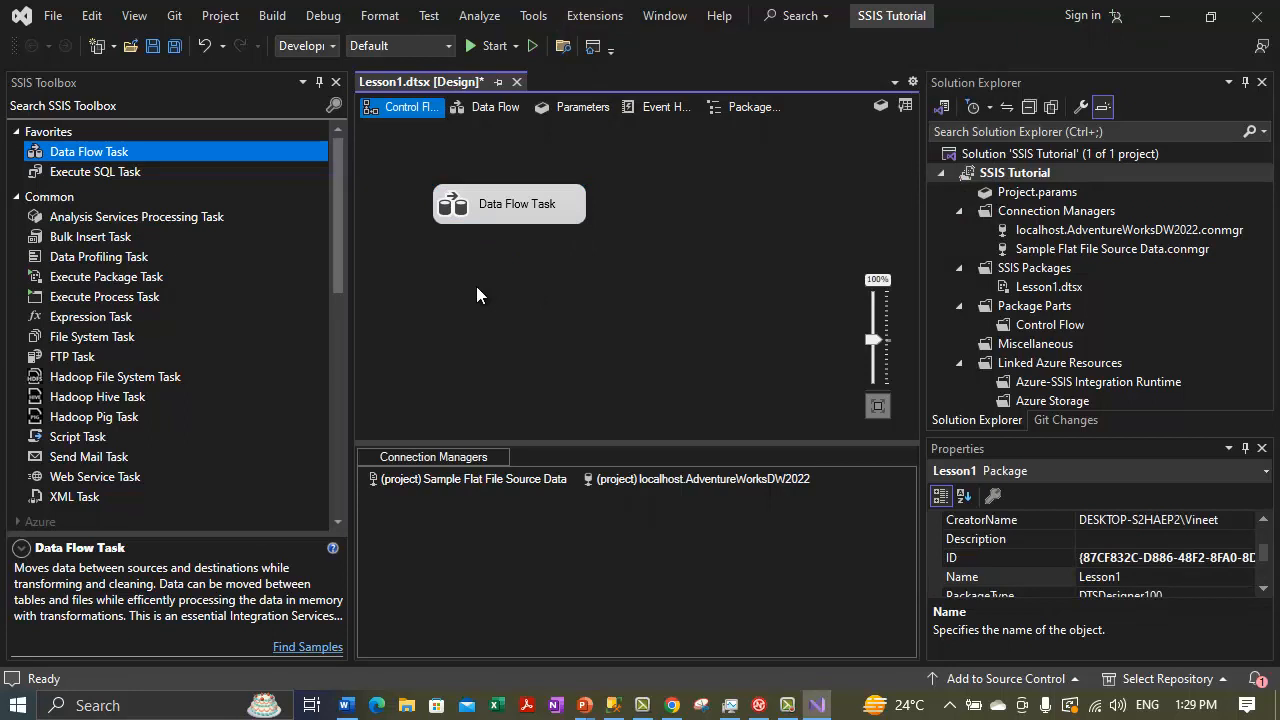
left_click(497, 205)
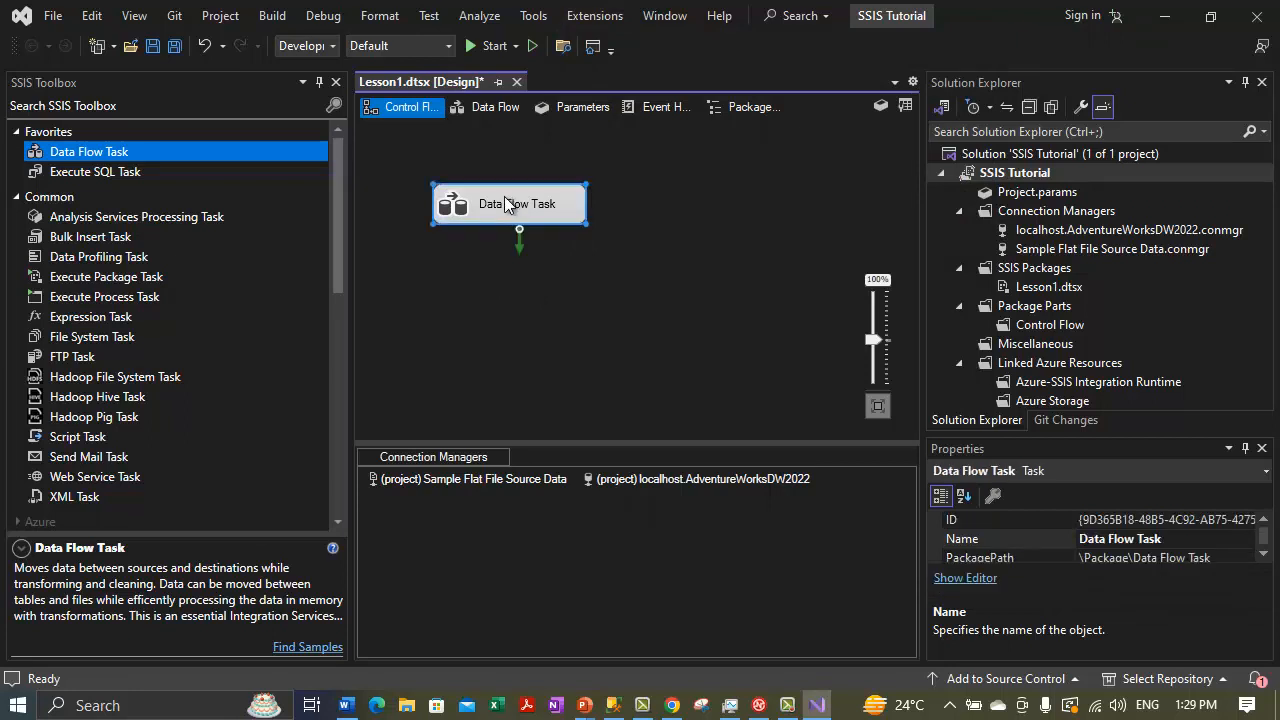
right_click(503, 205)
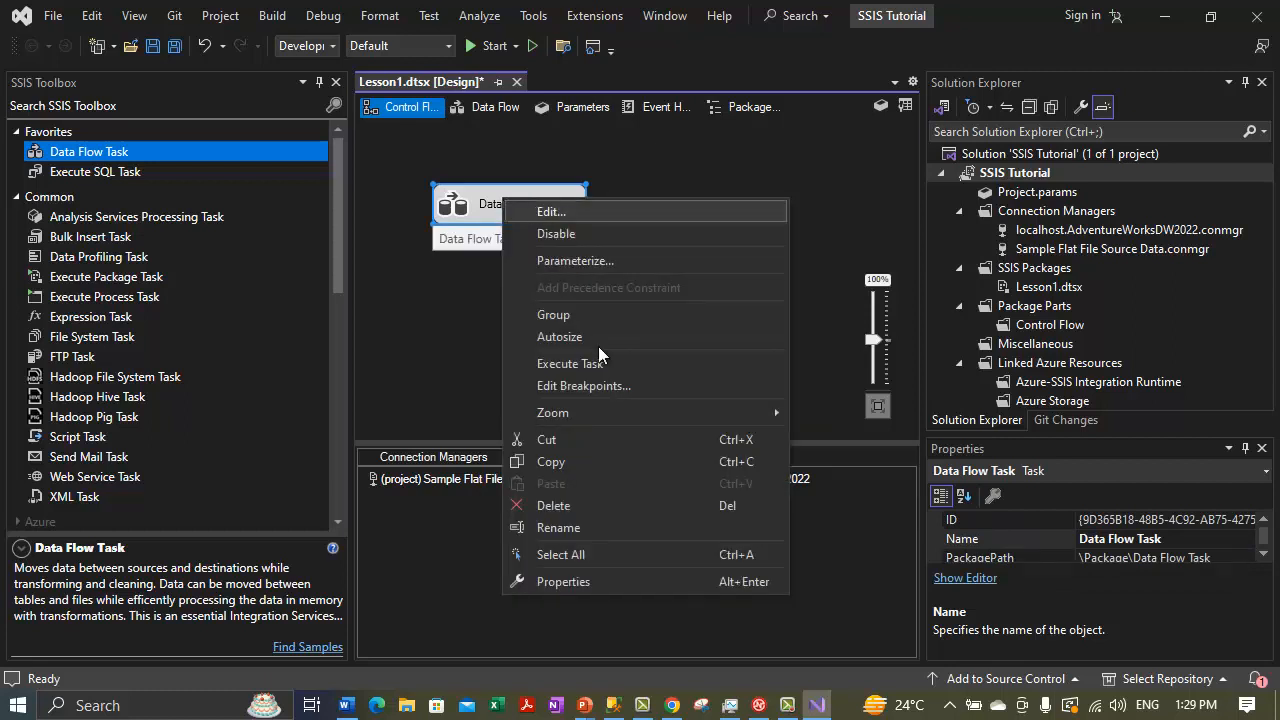
left_click(581, 530)
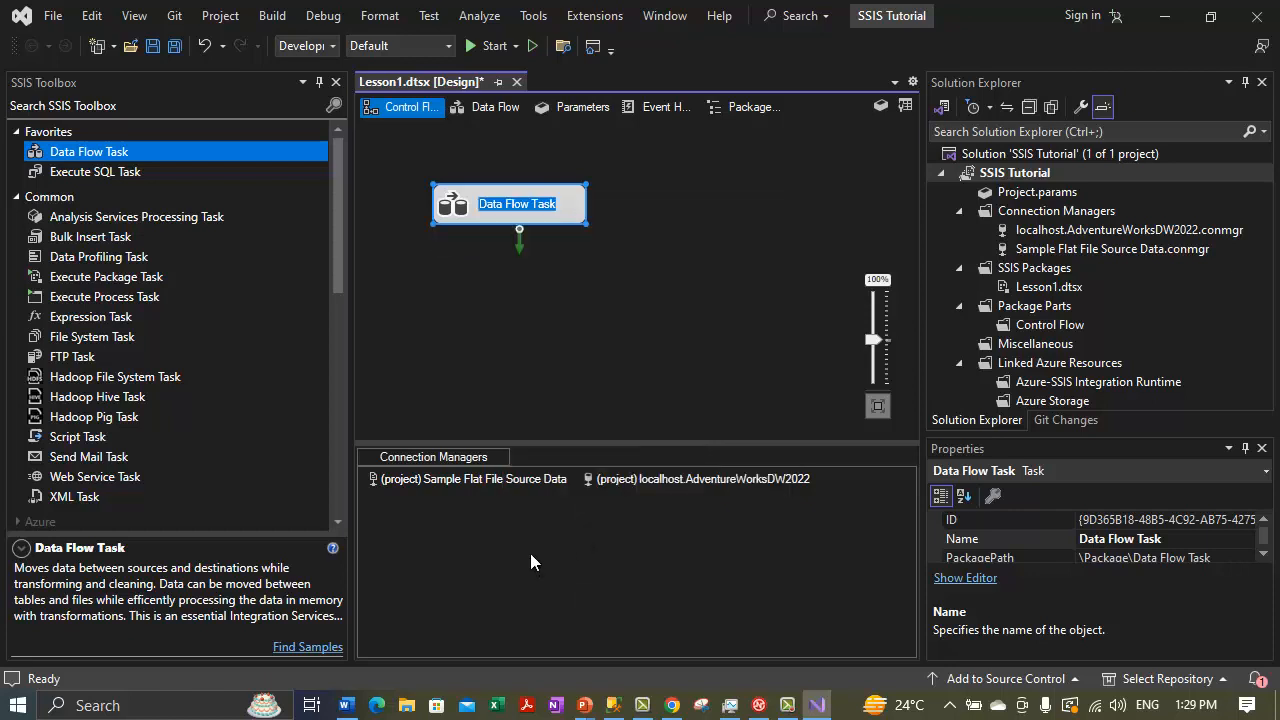
type("Extract S")
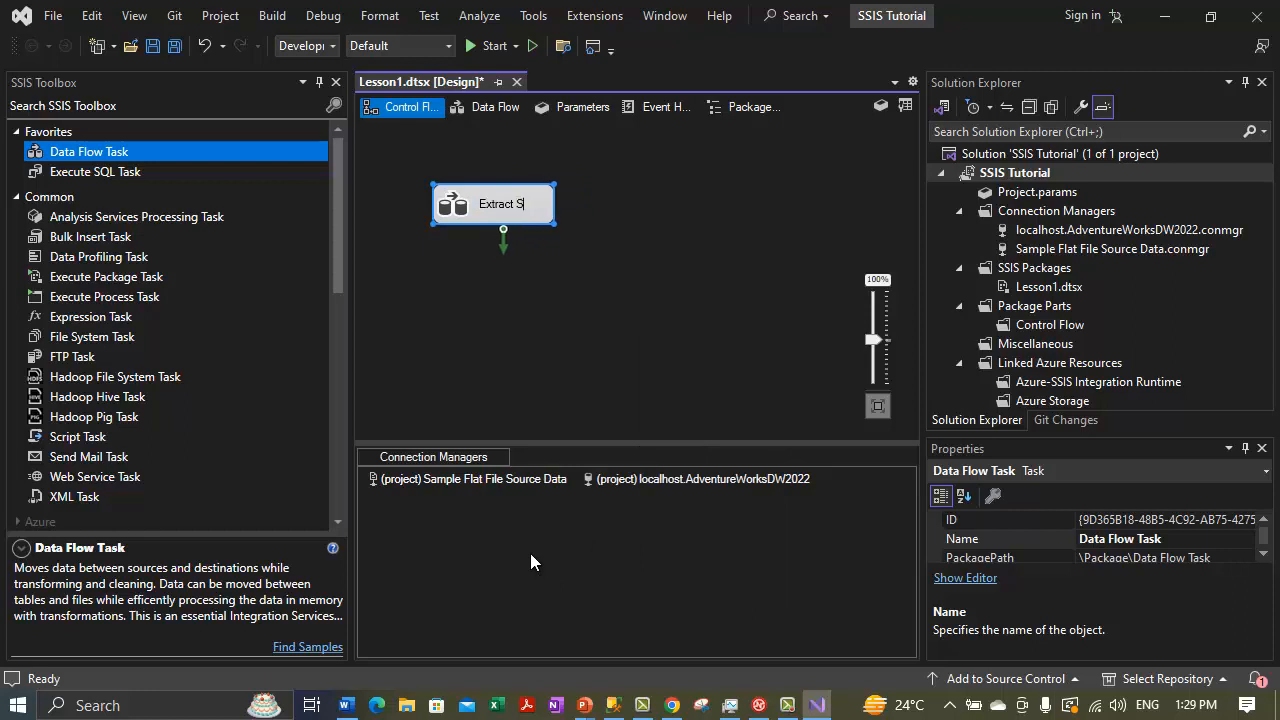
type("amp")
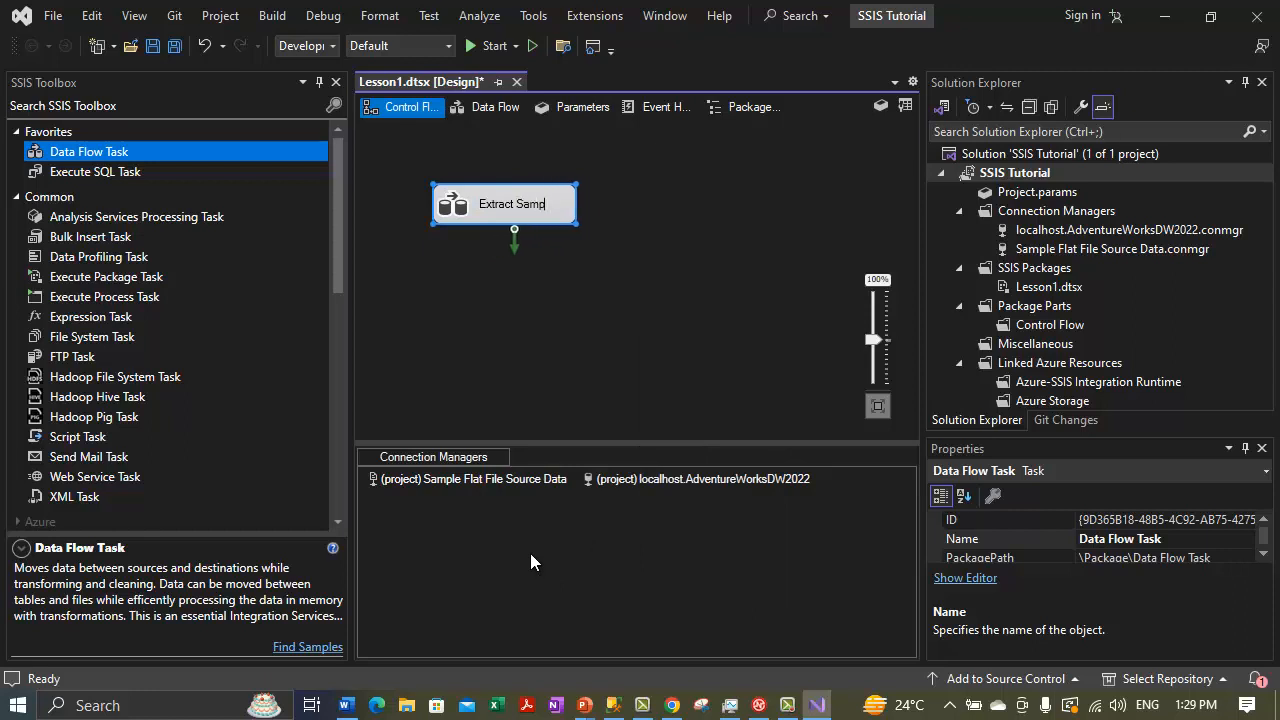
type("le CUrrent")
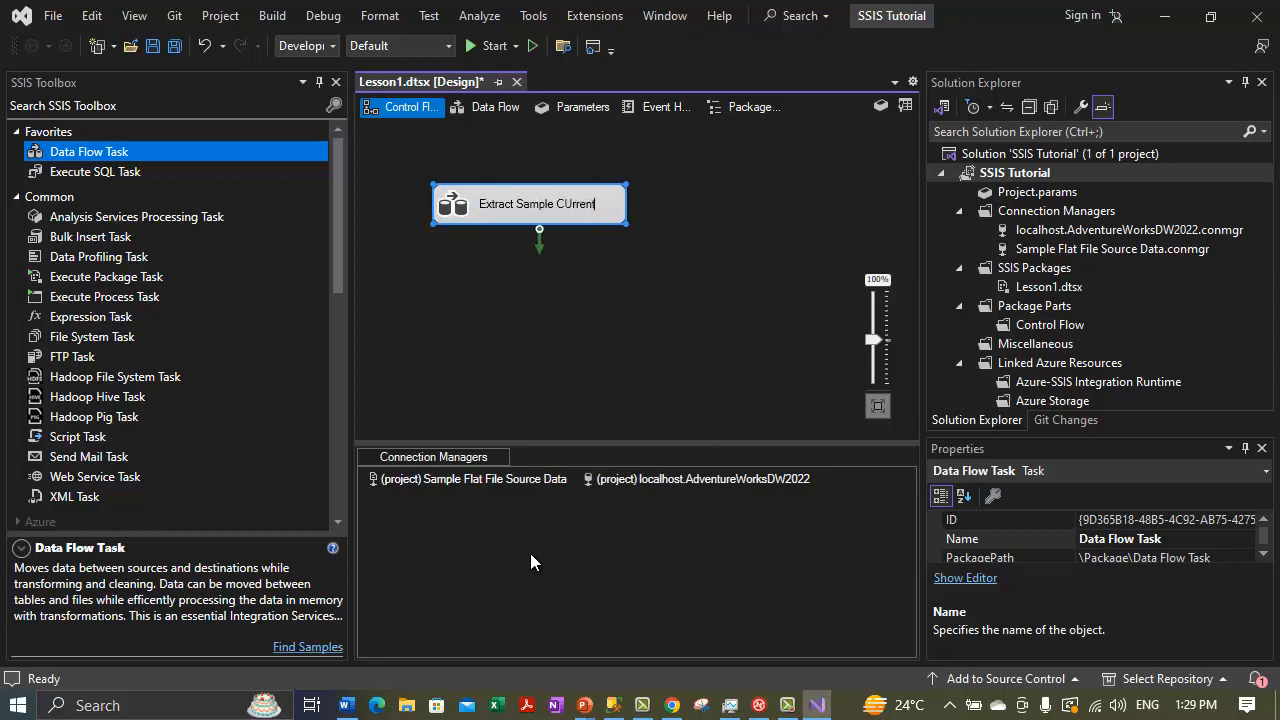
key("BackSpace")
key("BackSpace")
key("BackSpace")
key("BackSpace")
key("BackSpace")
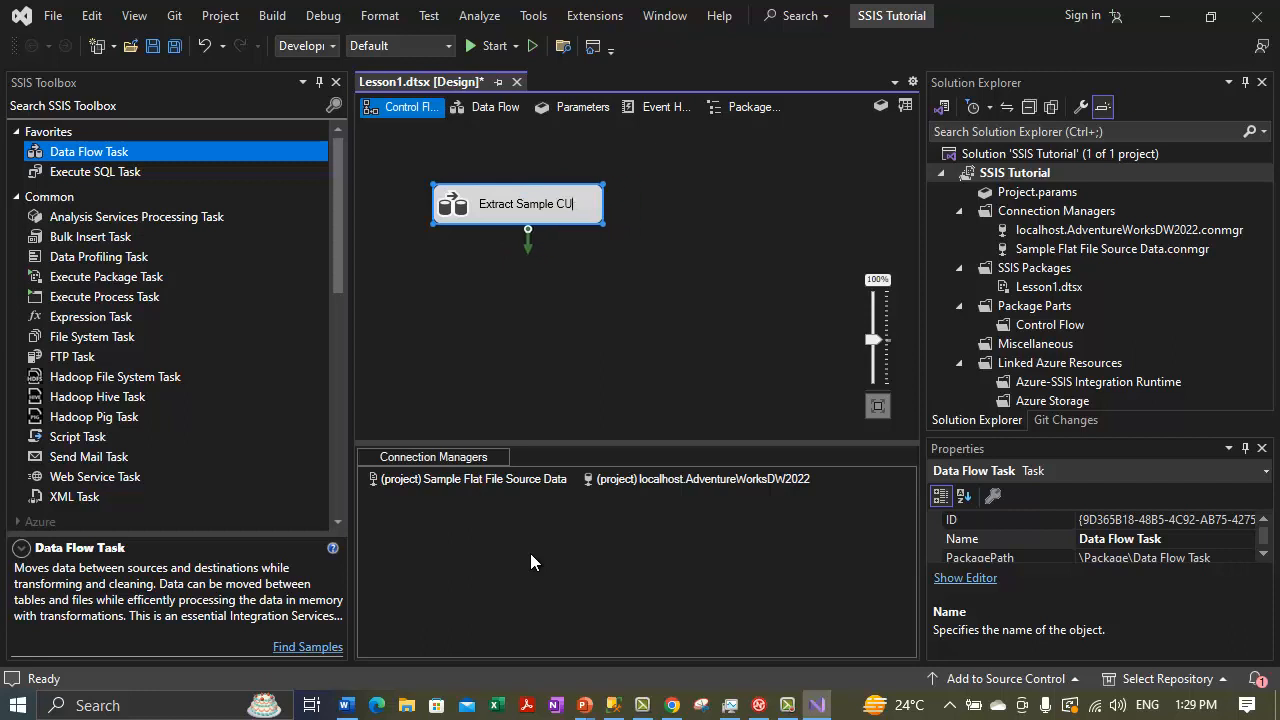
key("BackSpace")
type("urren")
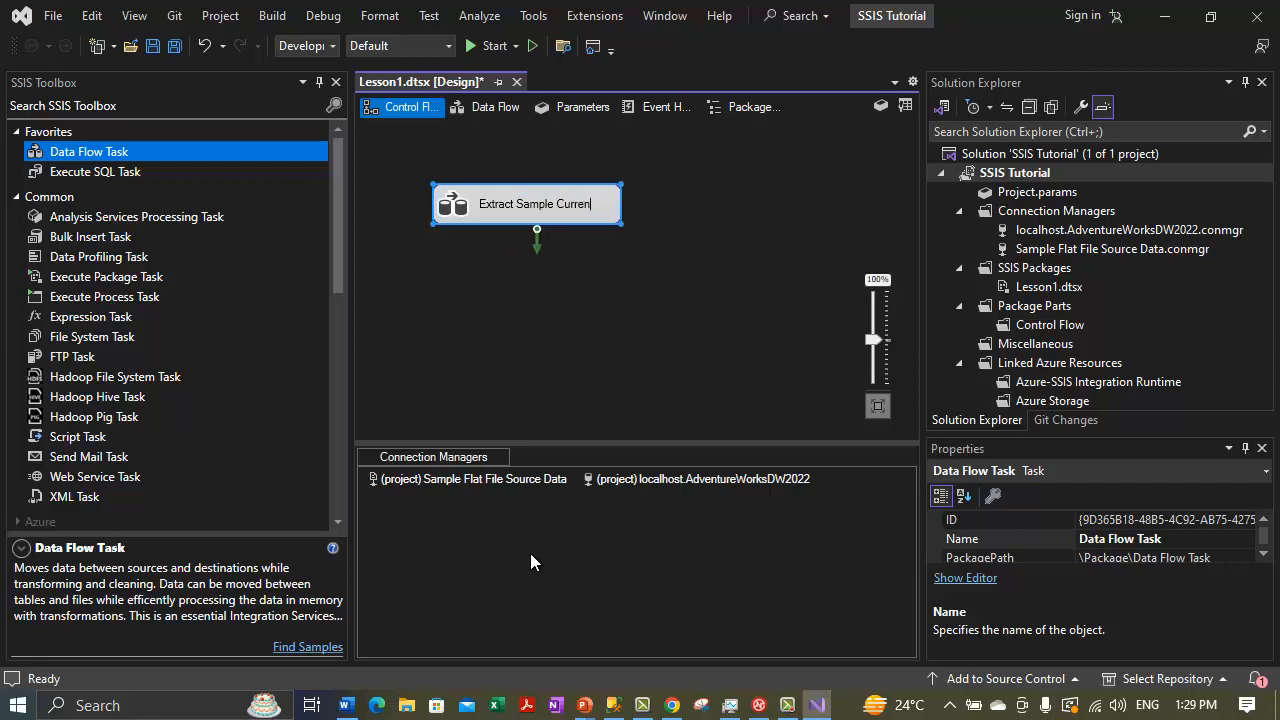
type("cy Data")
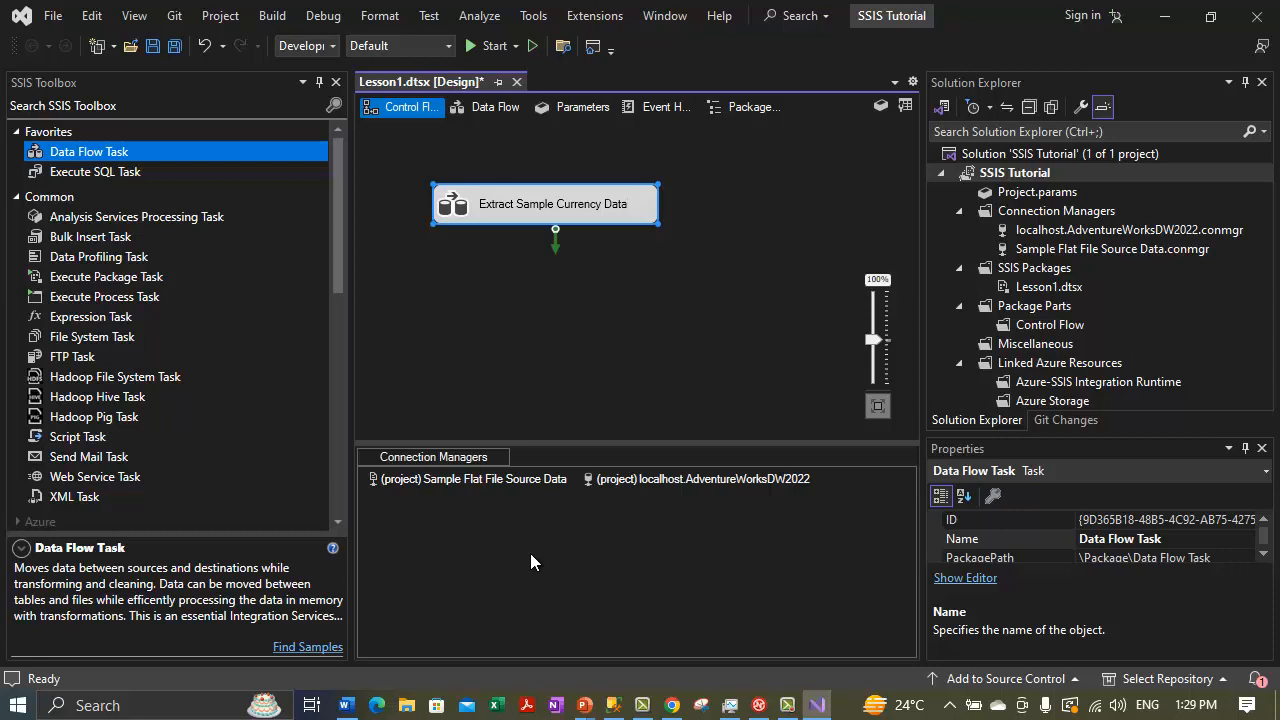
left_click(565, 326)
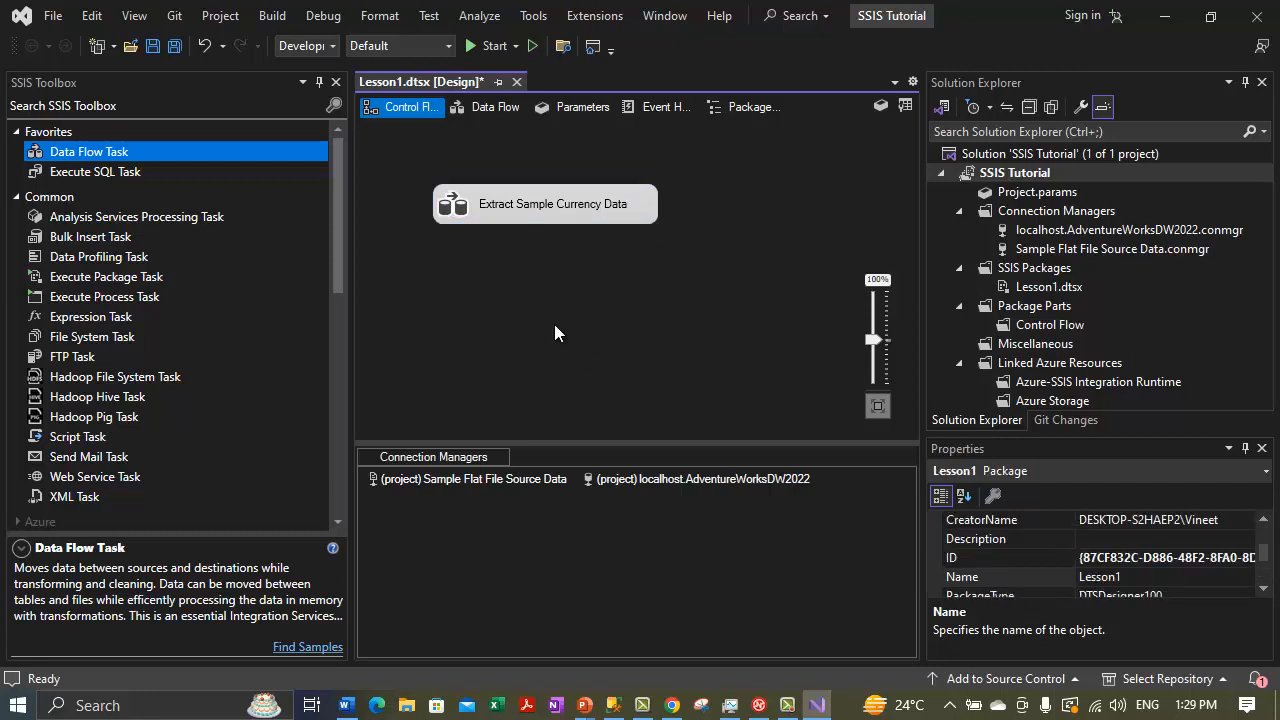
Inspect the properties of the localhost.AdventureWorksDW2022 connection manager and the Name property of the Extract Sample Currency Data task.
left_click(546, 212)
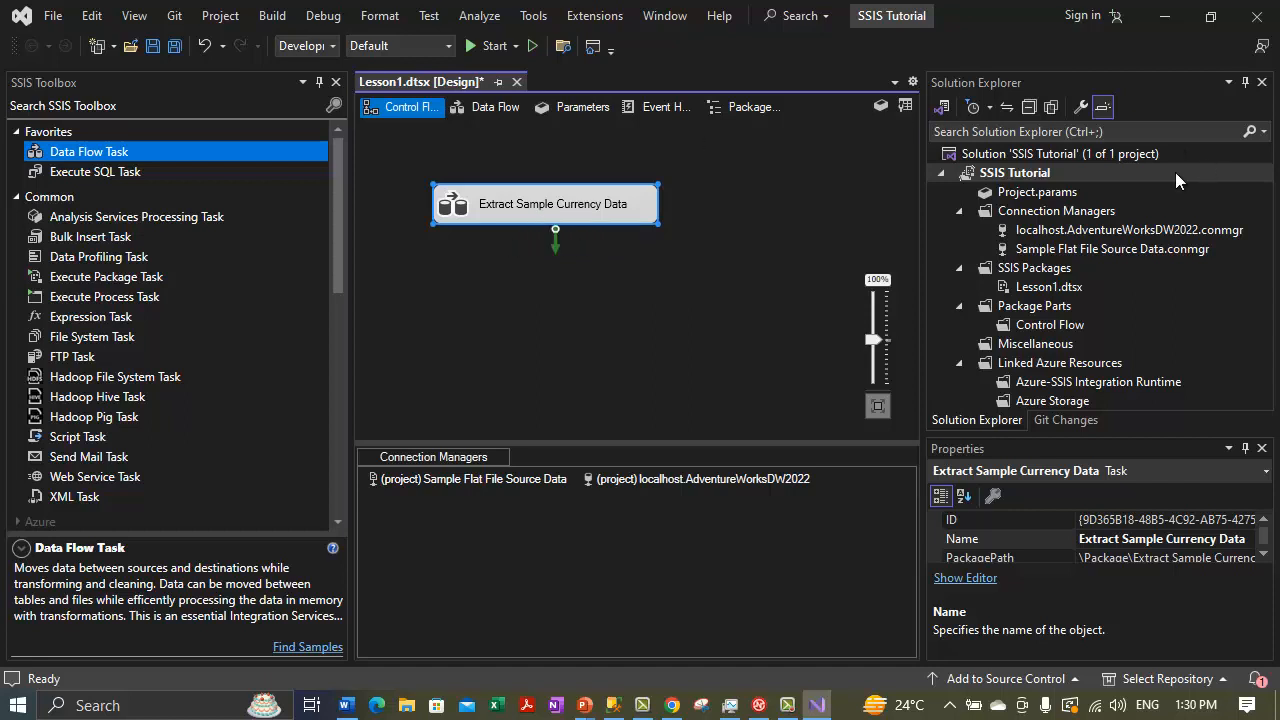
left_click(1107, 232)
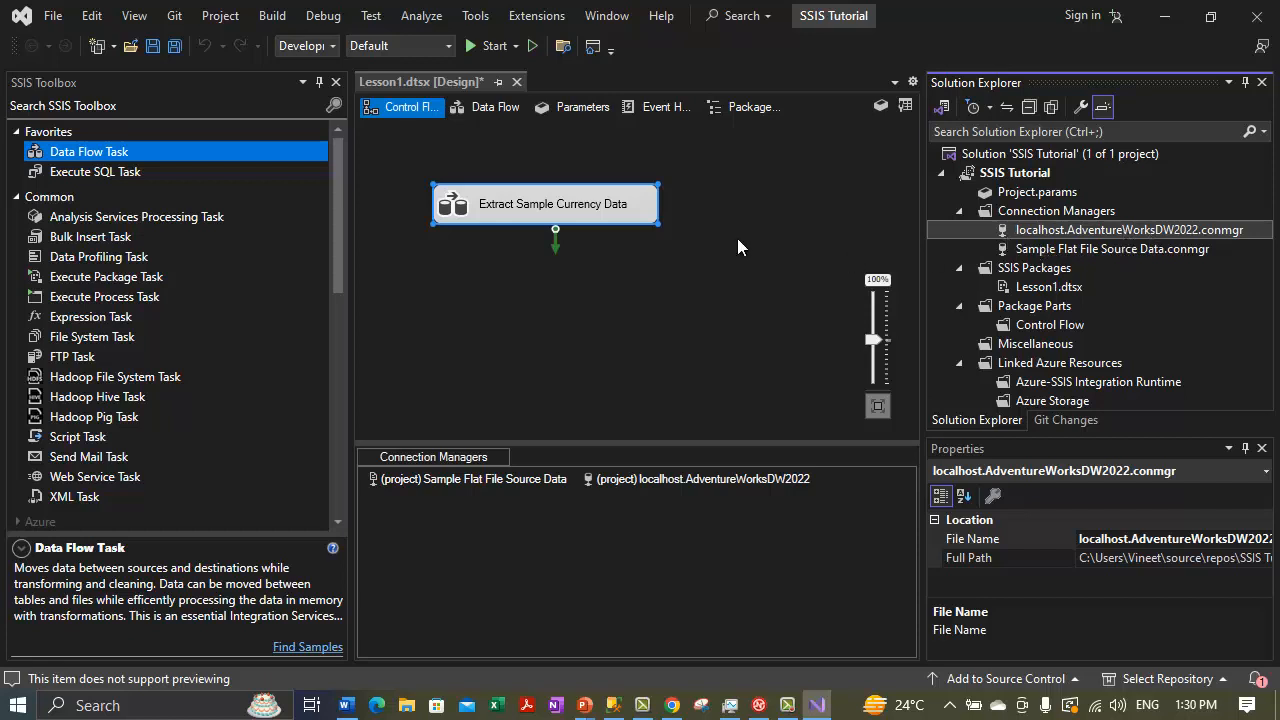
left_click(503, 212)
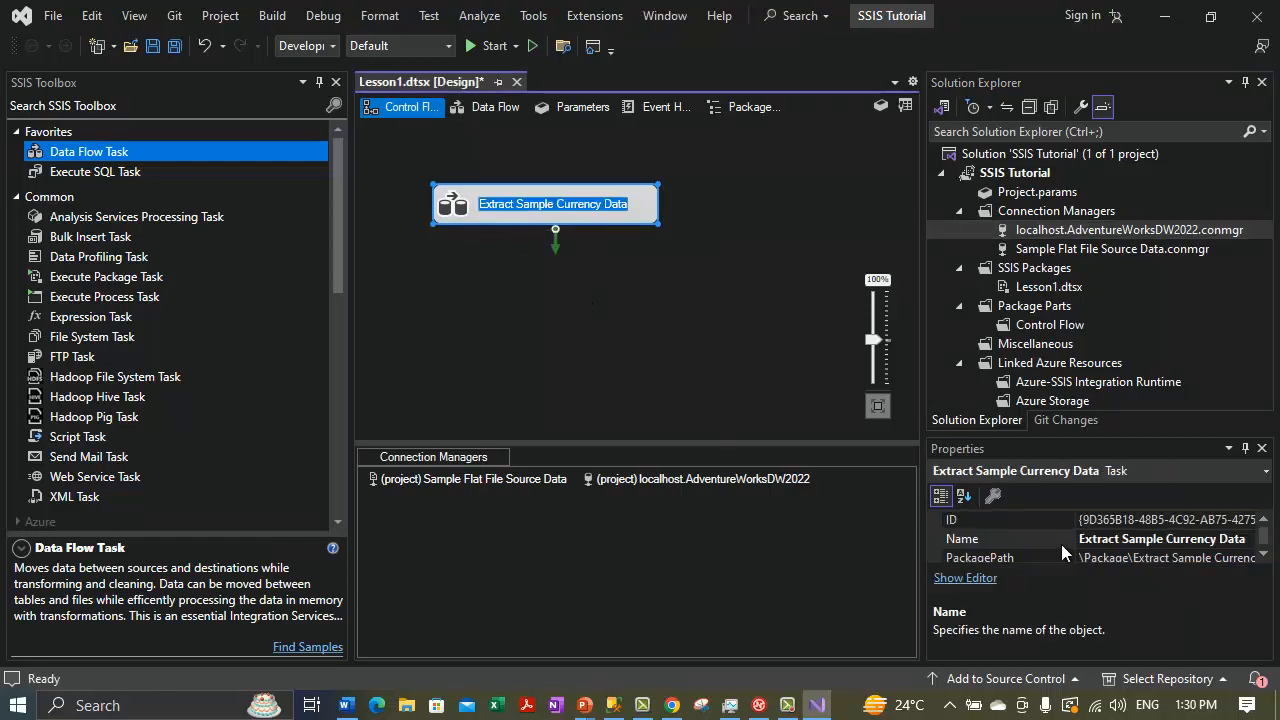
left_click(1143, 539)
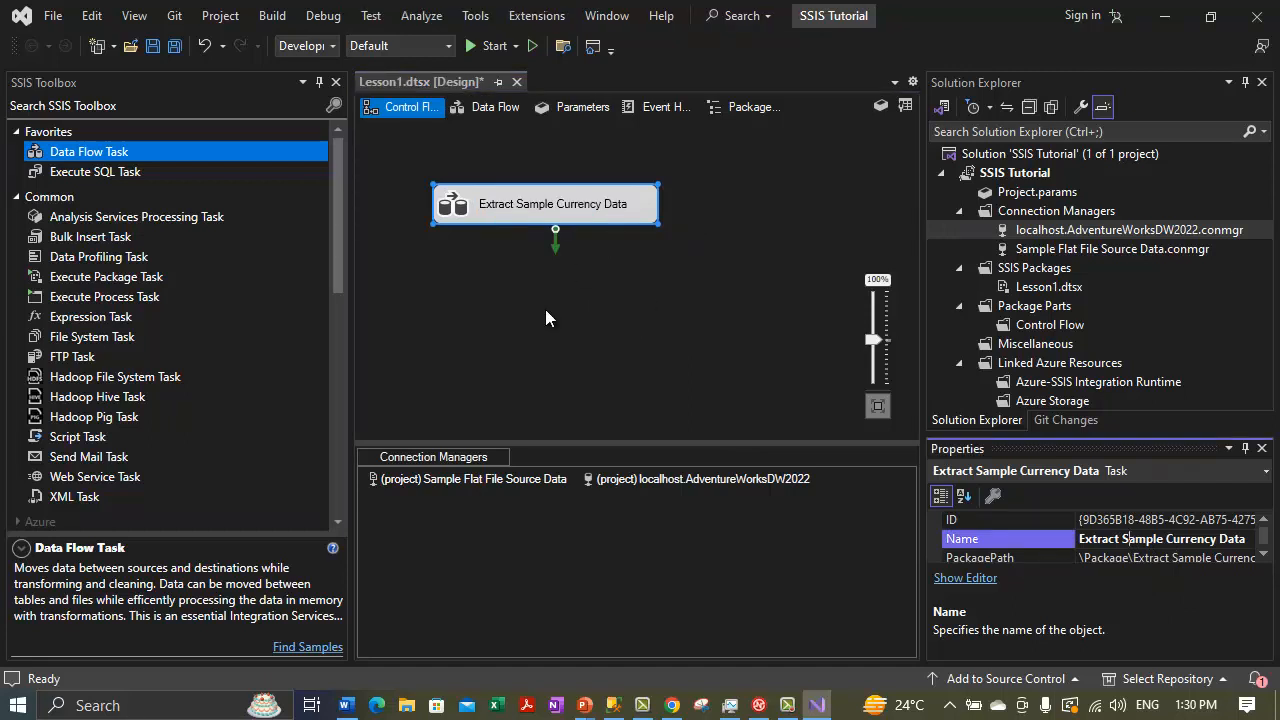
left_click(546, 312)
Display the properties of the Extract Sample Currency Data task.
left_click(500, 200)
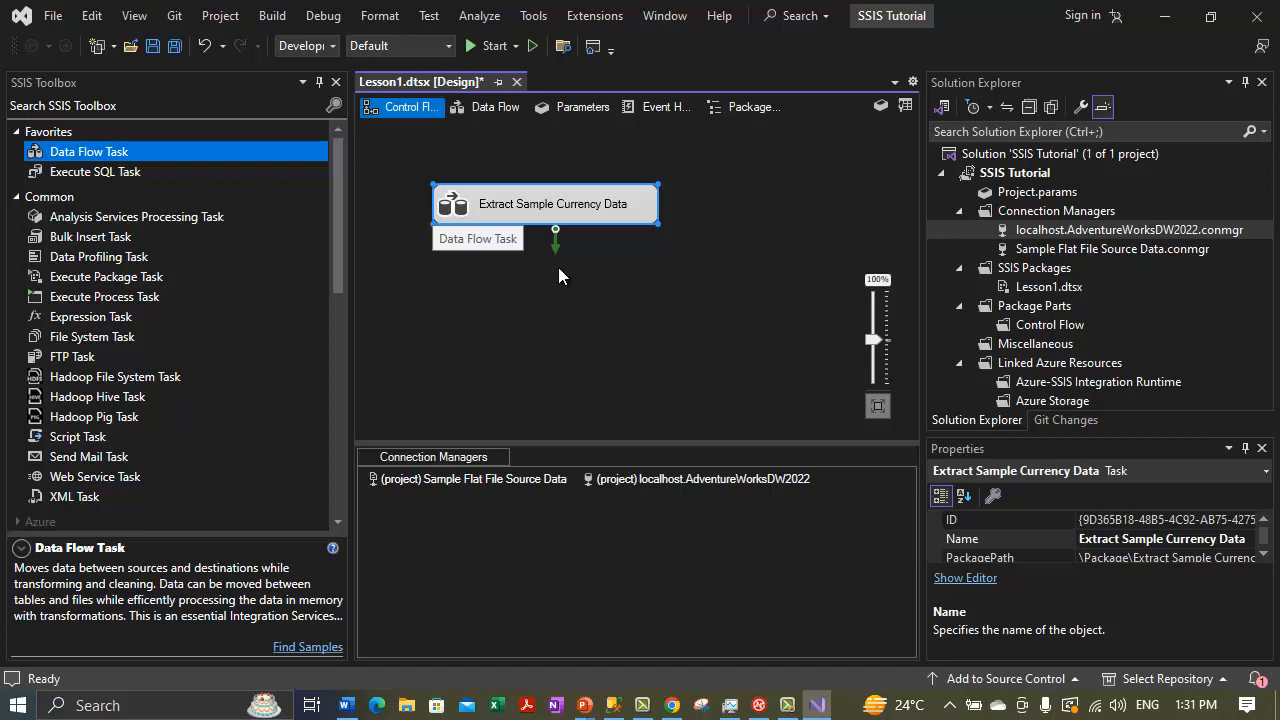
right_click(515, 207)
left_click(552, 591)
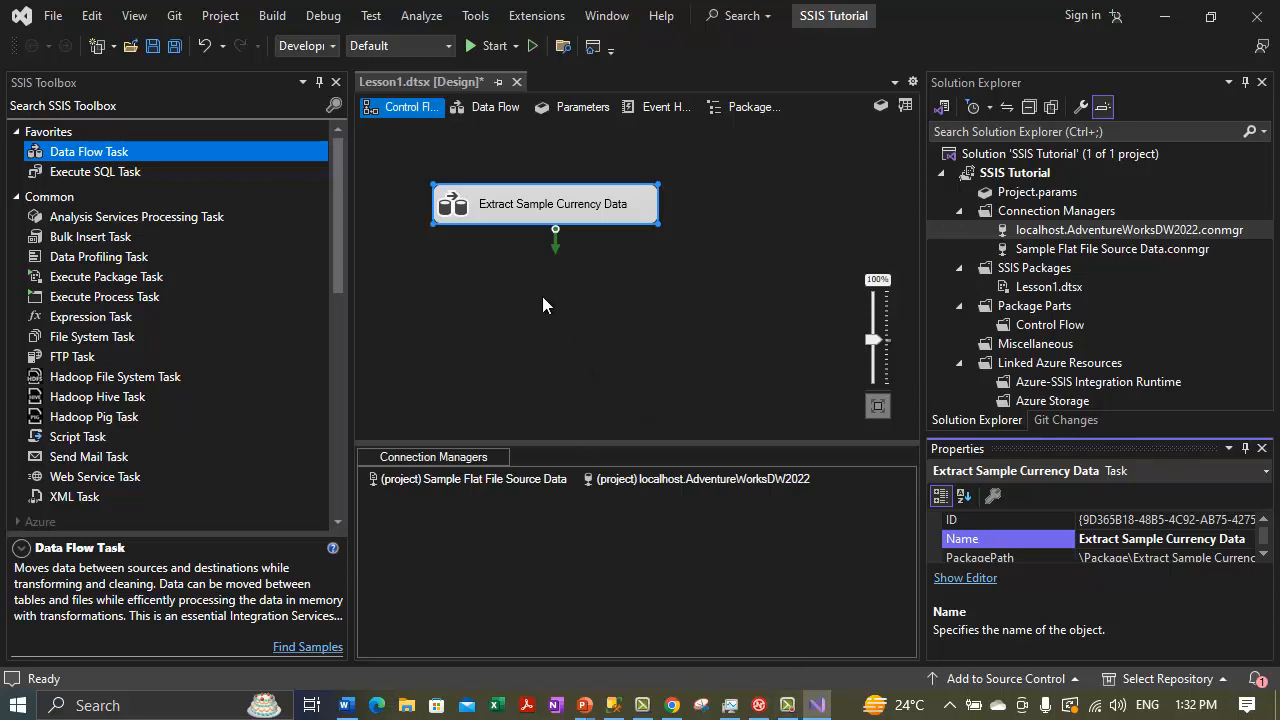
left_click(498, 208)
right_click(498, 208)
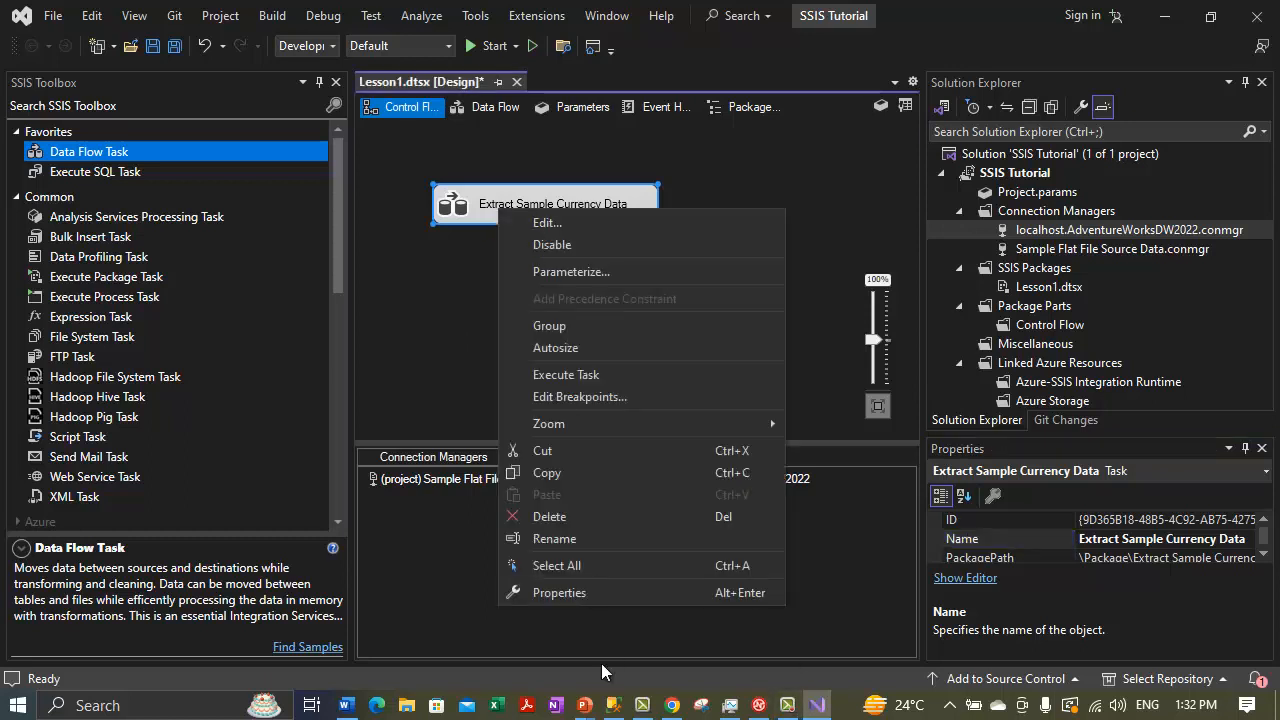
left_click(560, 593)
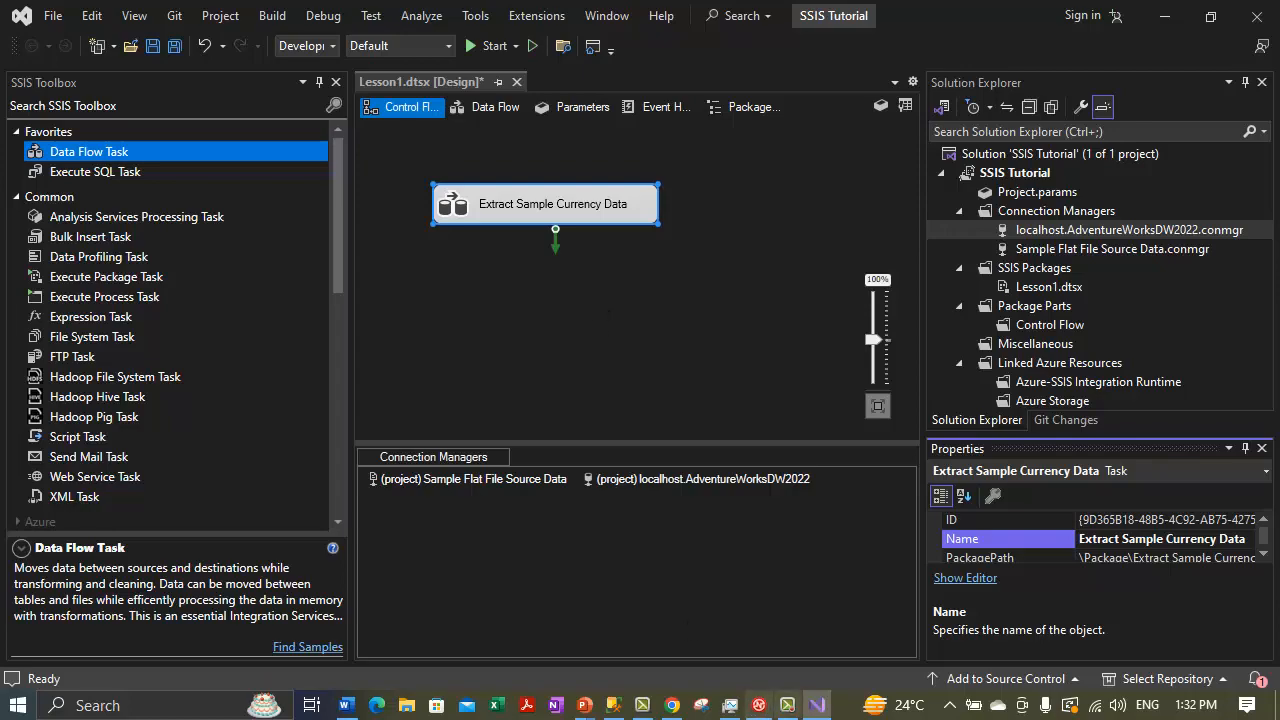
left_click(826, 713)
left_click(826, 713)
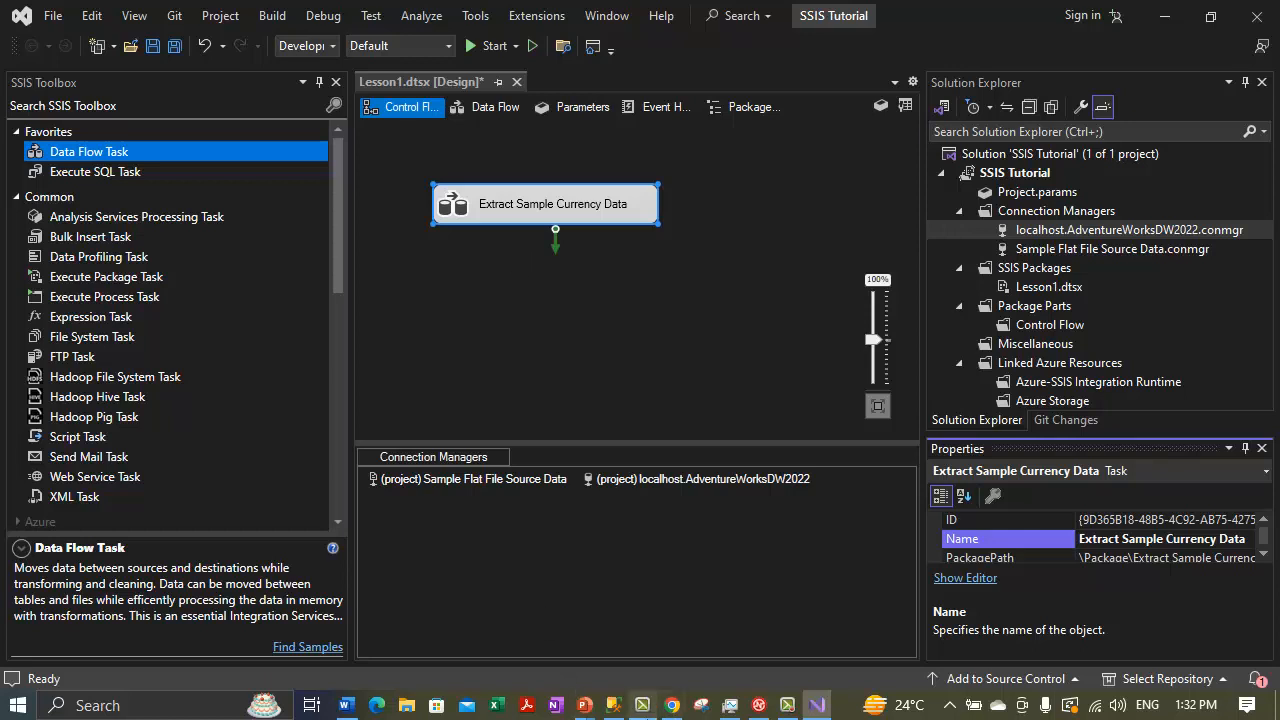
left_click(788, 705)
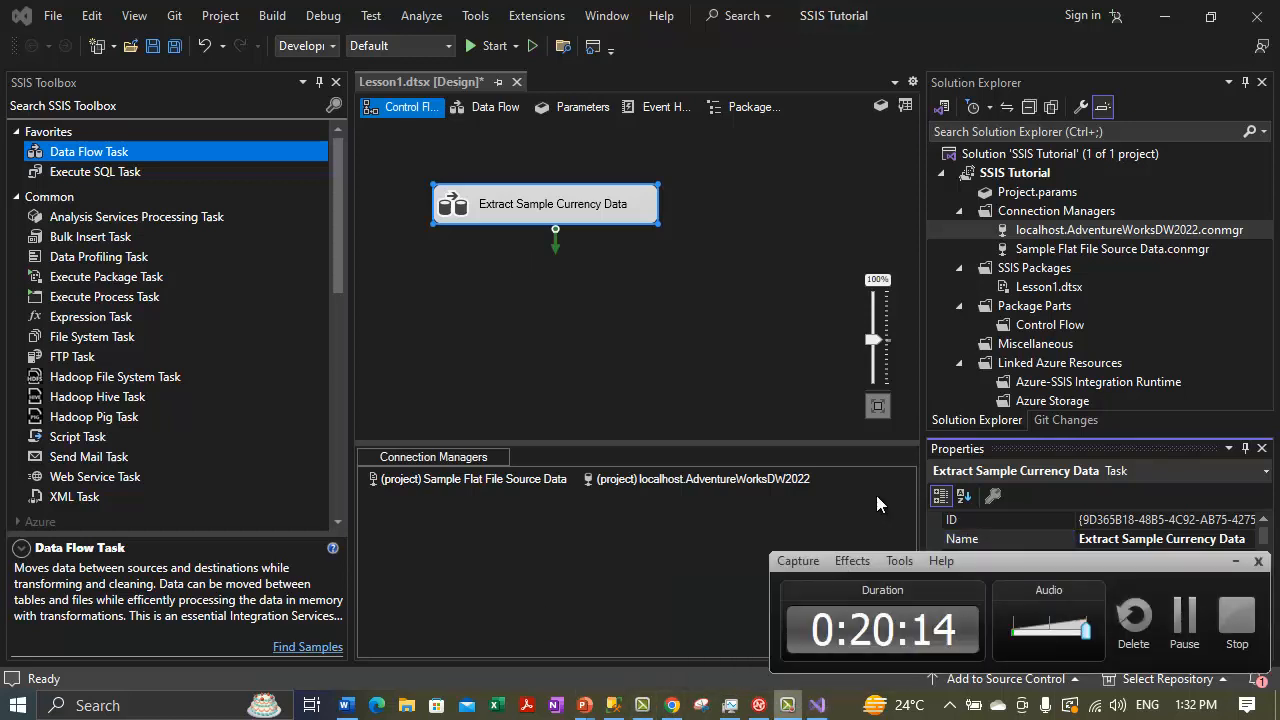
left_click(1185, 615)
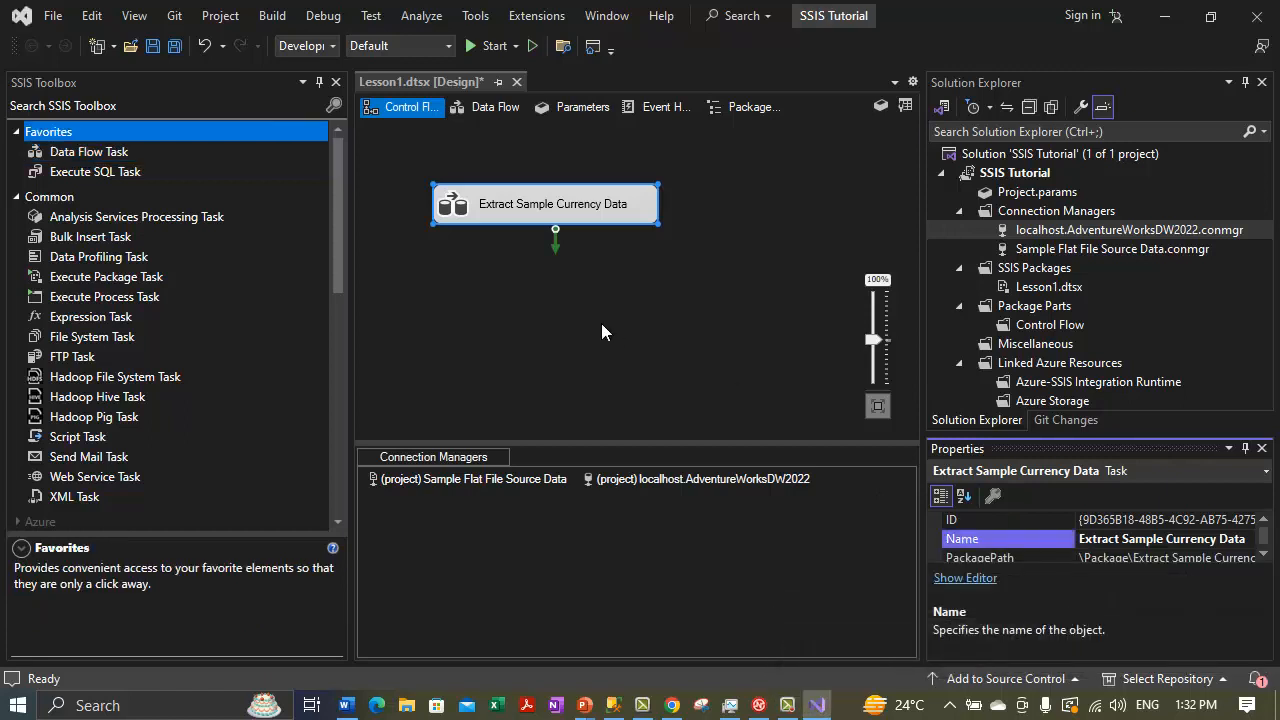
With the Extract Sample Currency Data task selected, float the Properties window and make it taller to show more of the task's properties.
right_click(516, 212)
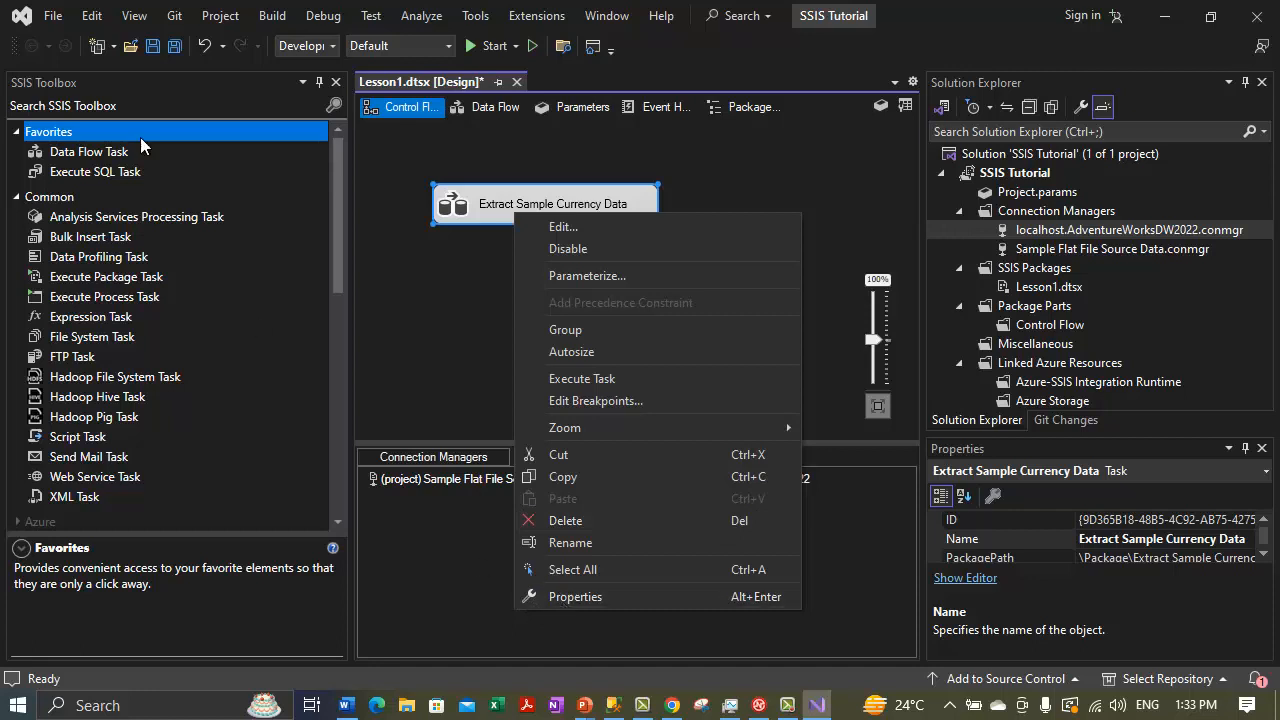
left_click(466, 312)
left_click(486, 206)
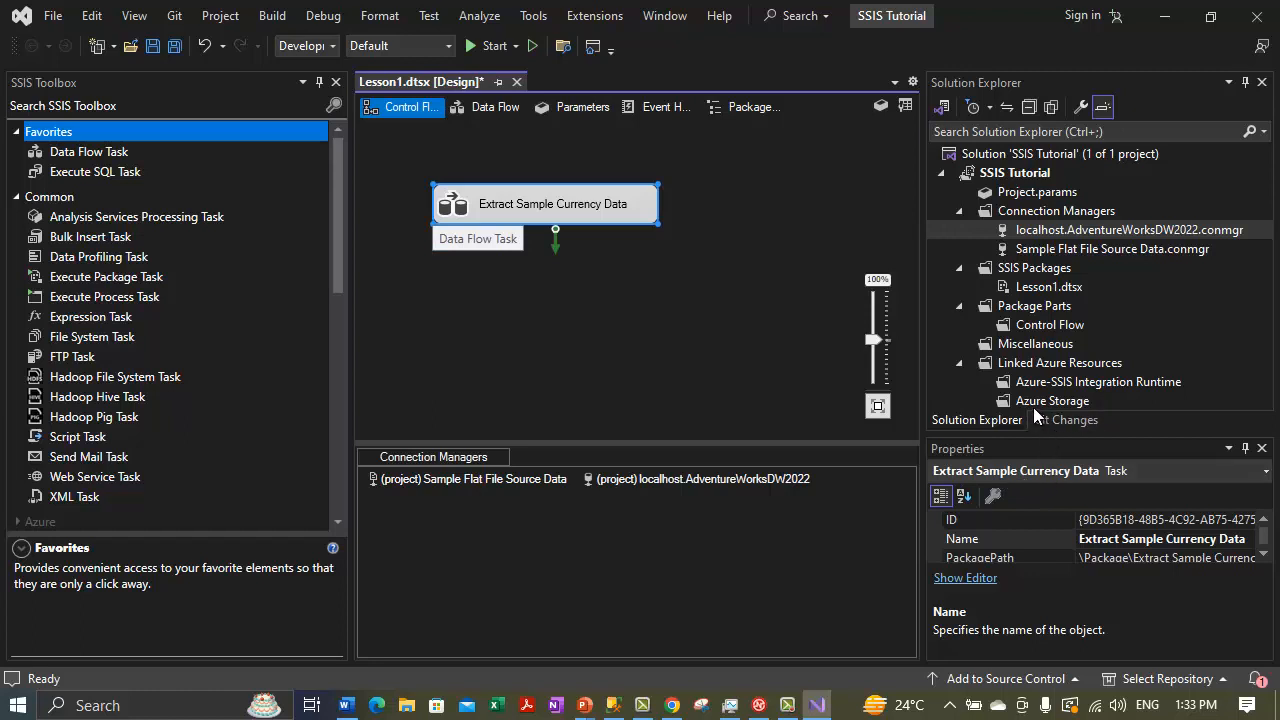
left_click(976, 452)
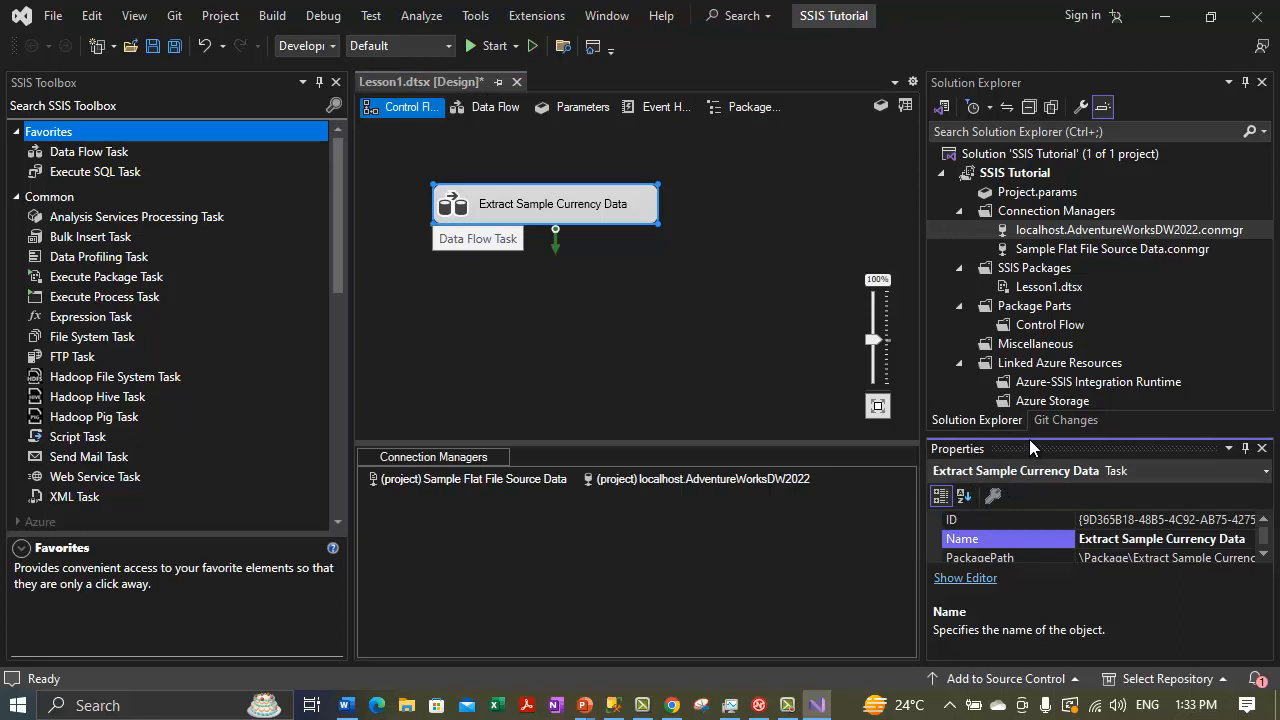
mouse_move(1029, 439)
left_mouse_down()
mouse_move(1031, 425)
mouse_move(1025, 442)
left_mouse_up()
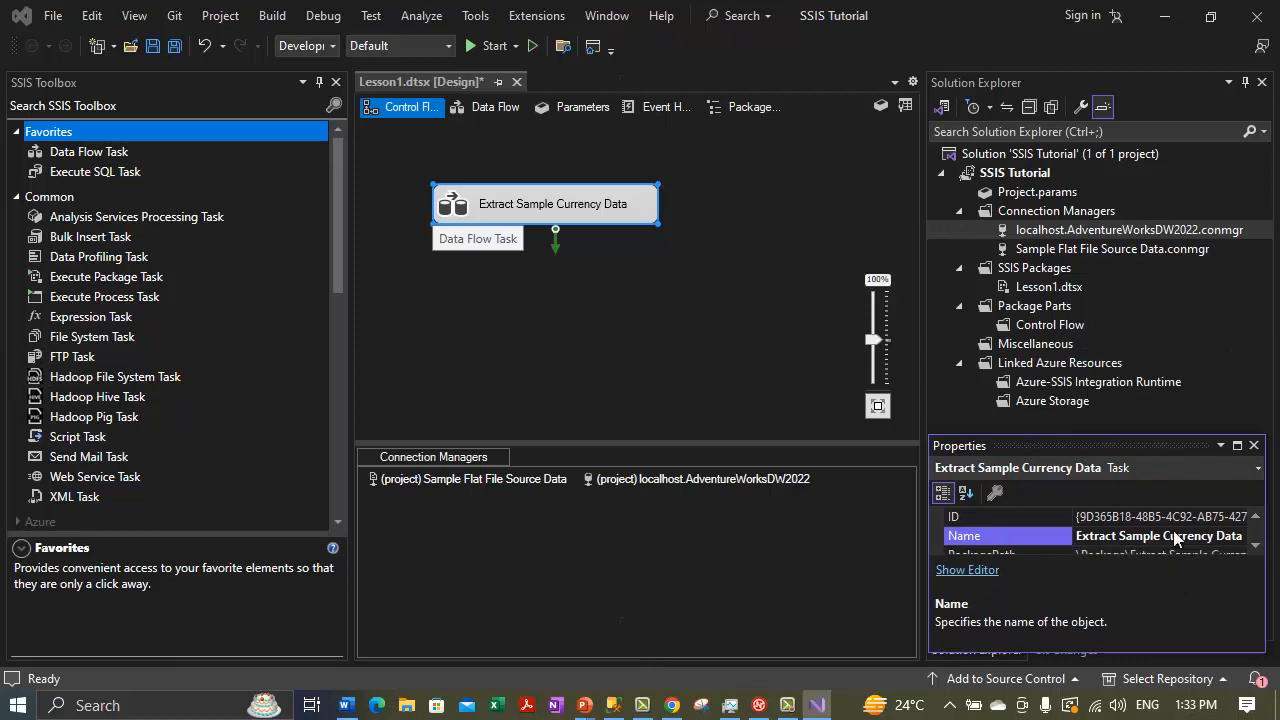
left_click_drag(1159, 564, 1159, 607)
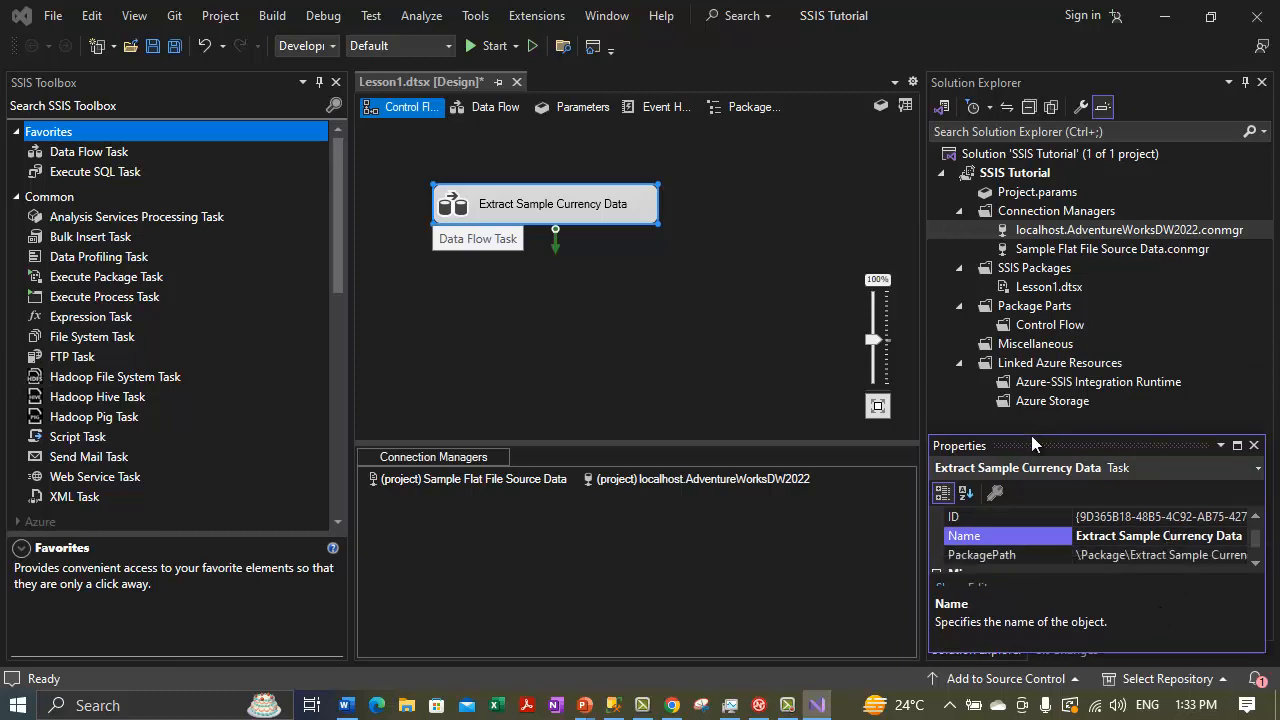
left_click_drag(1027, 438, 1047, 257)
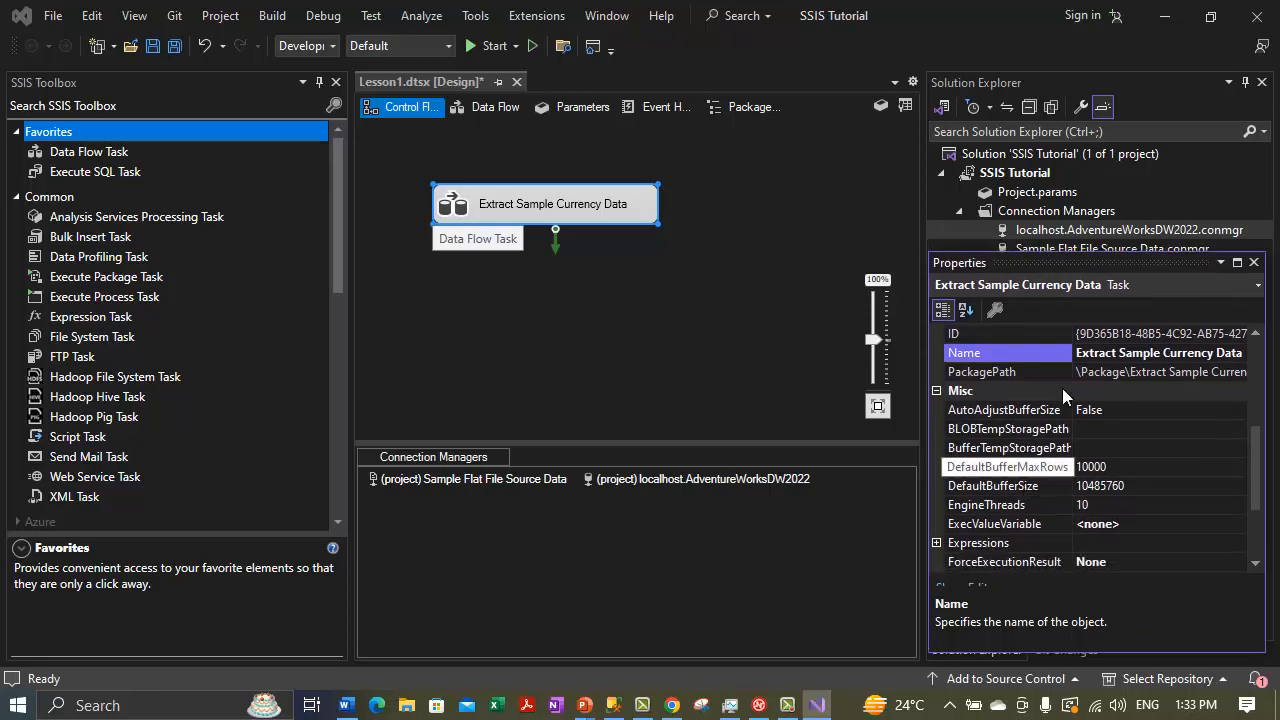
left_click_drag(1057, 256, 1055, 312)
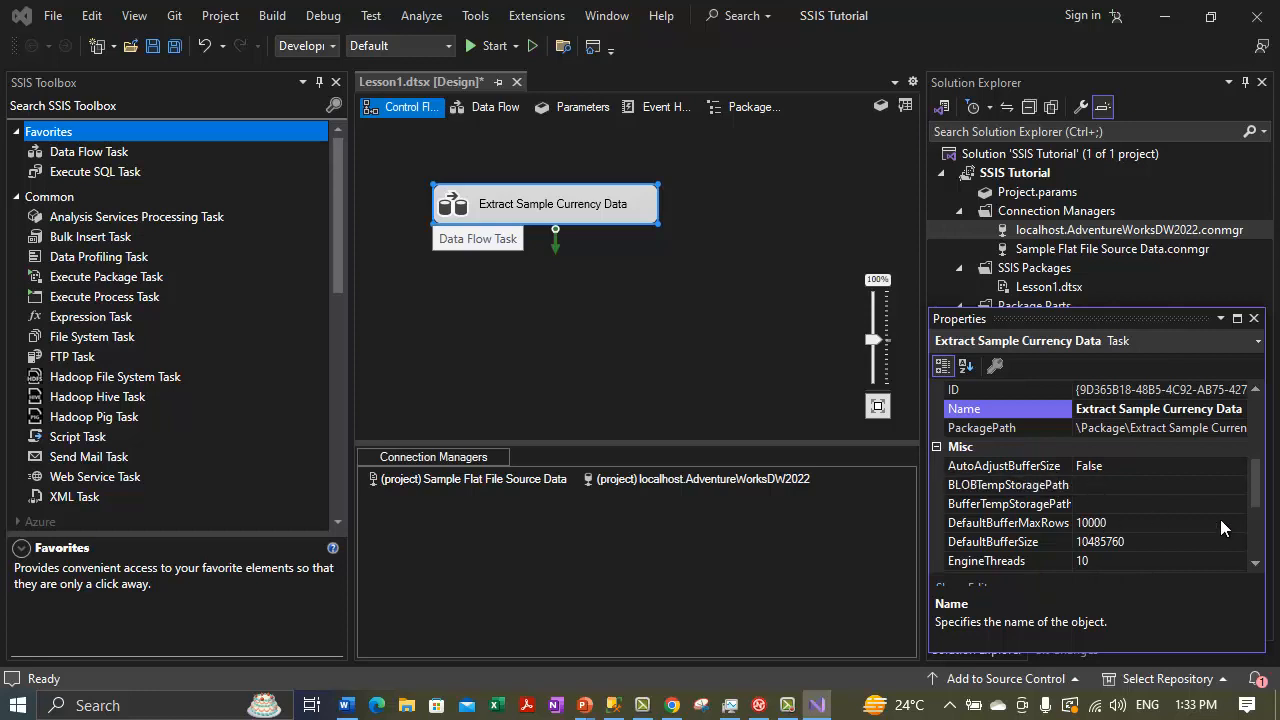
Review the Extract Sample Currency Data task's properties from the Execution group through the Misc group down to LocaleID.
left_click_drag(1258, 482, 1258, 408)
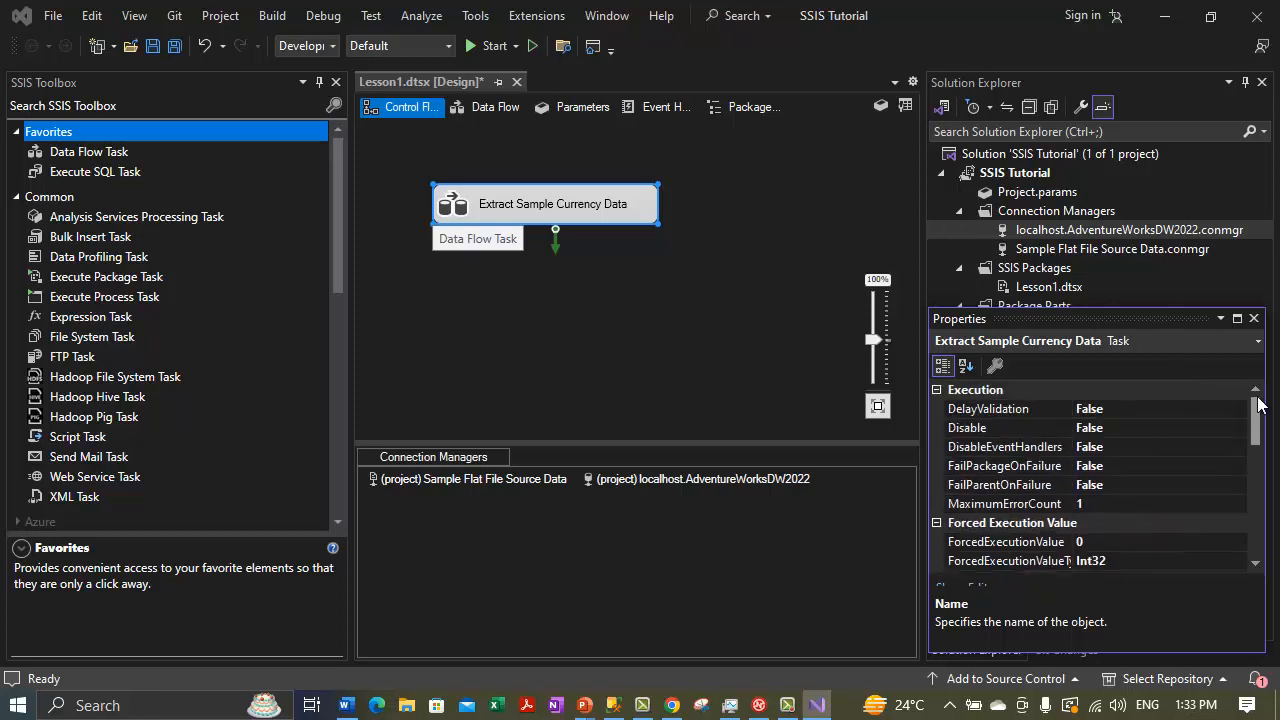
left_click(1255, 563)
left_click(1255, 563)
left_click(1255, 563)
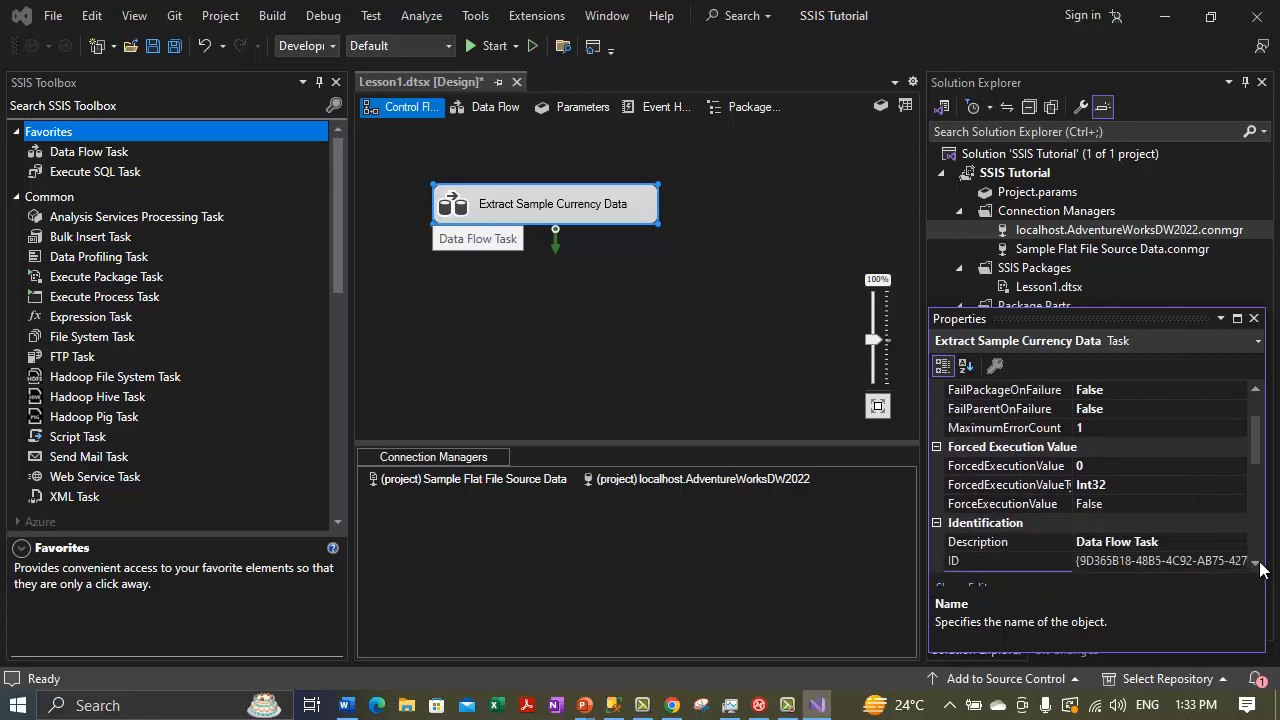
left_click(1255, 563)
left_click(1255, 563)
left_click(1255, 563)
left_click(1255, 563)
left_click(1255, 563)
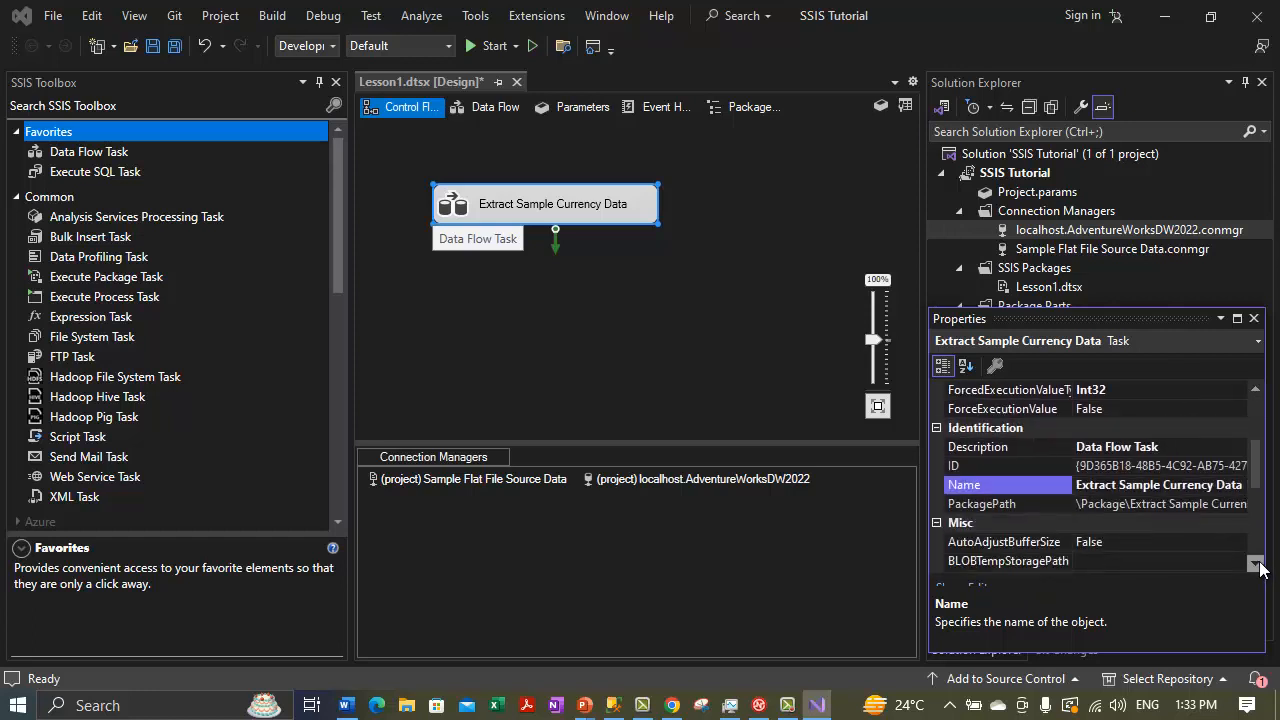
left_click(1255, 563)
left_click(1255, 563)
left_click(1255, 563)
left_click(1255, 563)
left_click(1255, 563)
left_click(1255, 563)
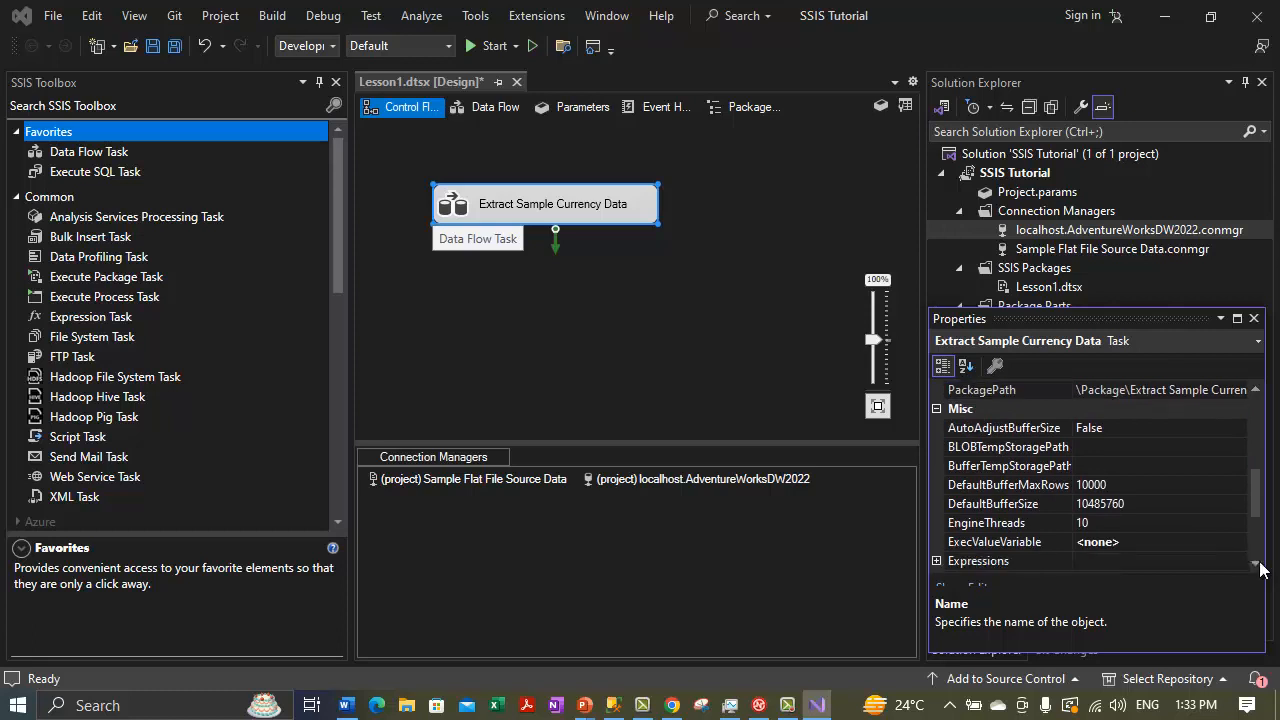
left_click(1255, 563)
left_click(1255, 563)
left_click(1255, 563)
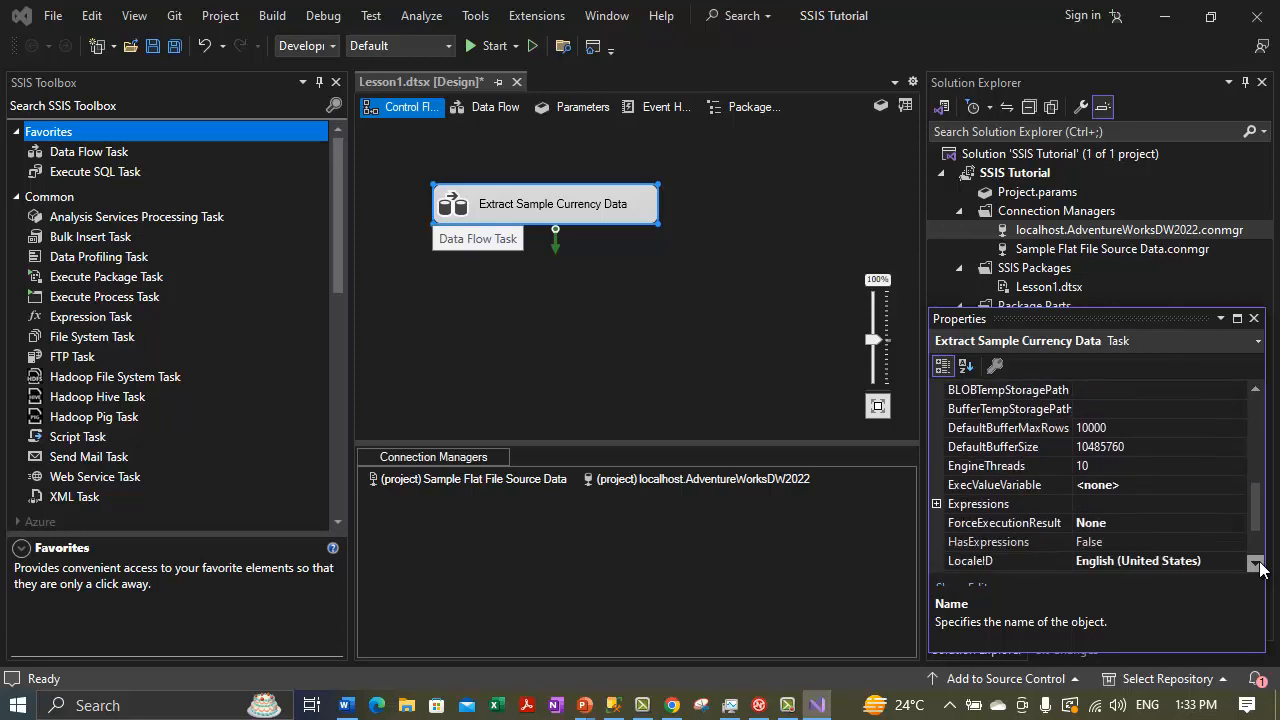
Inspect the LocaleID property of the Extract Sample Currency Data task and deselect the task.
left_click(1255, 563)
left_click(988, 543)
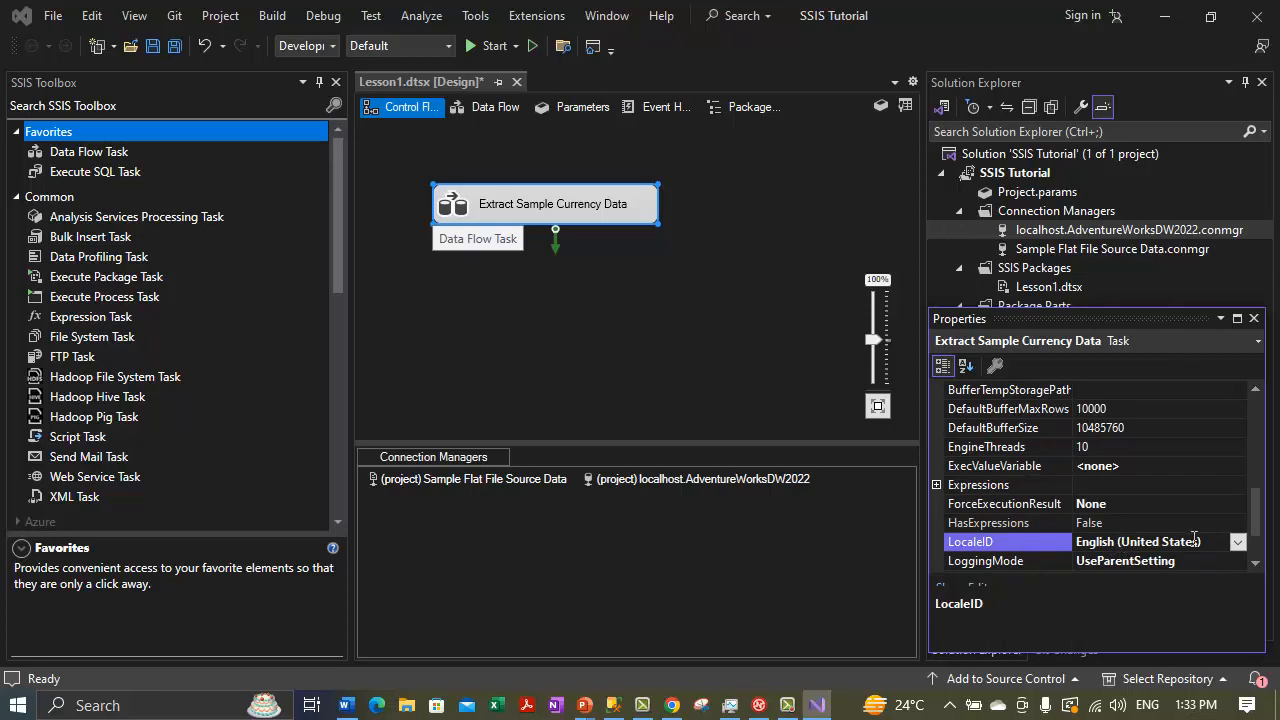
left_click(671, 523)
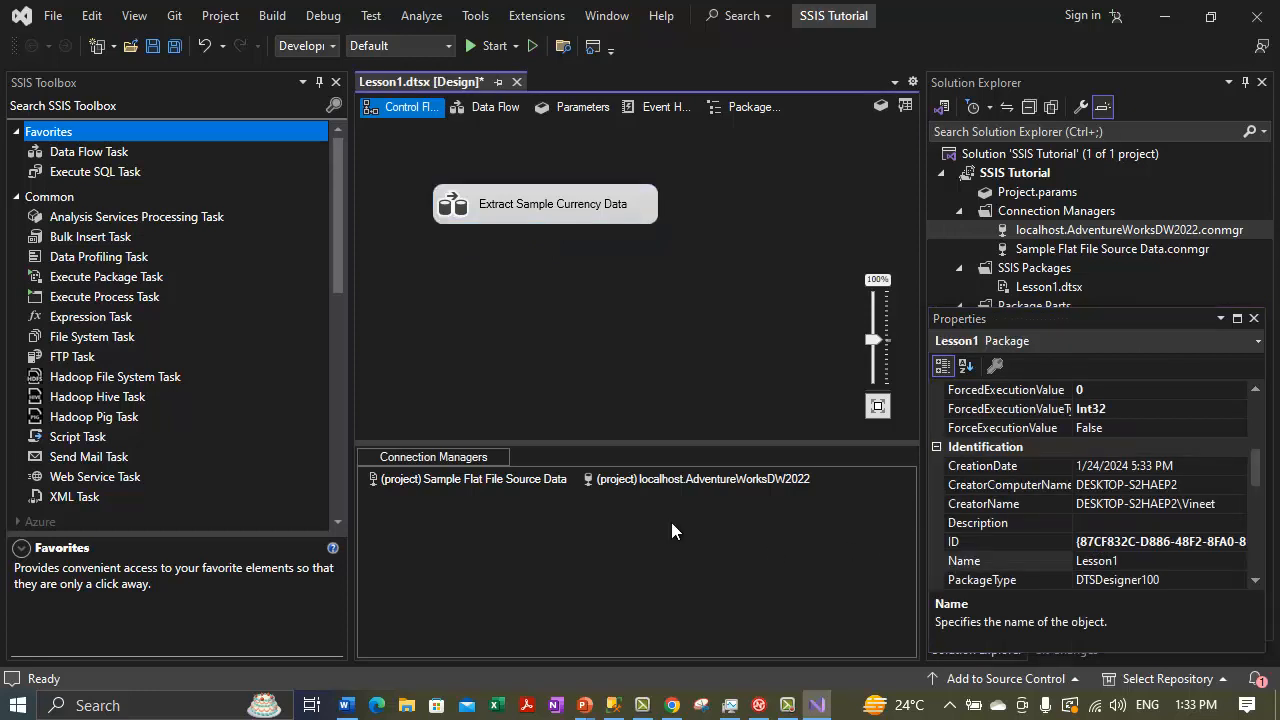
Switch to the Word document, review the Step 4 notes and place the cursor on the blank page after them.
left_click(345, 705)
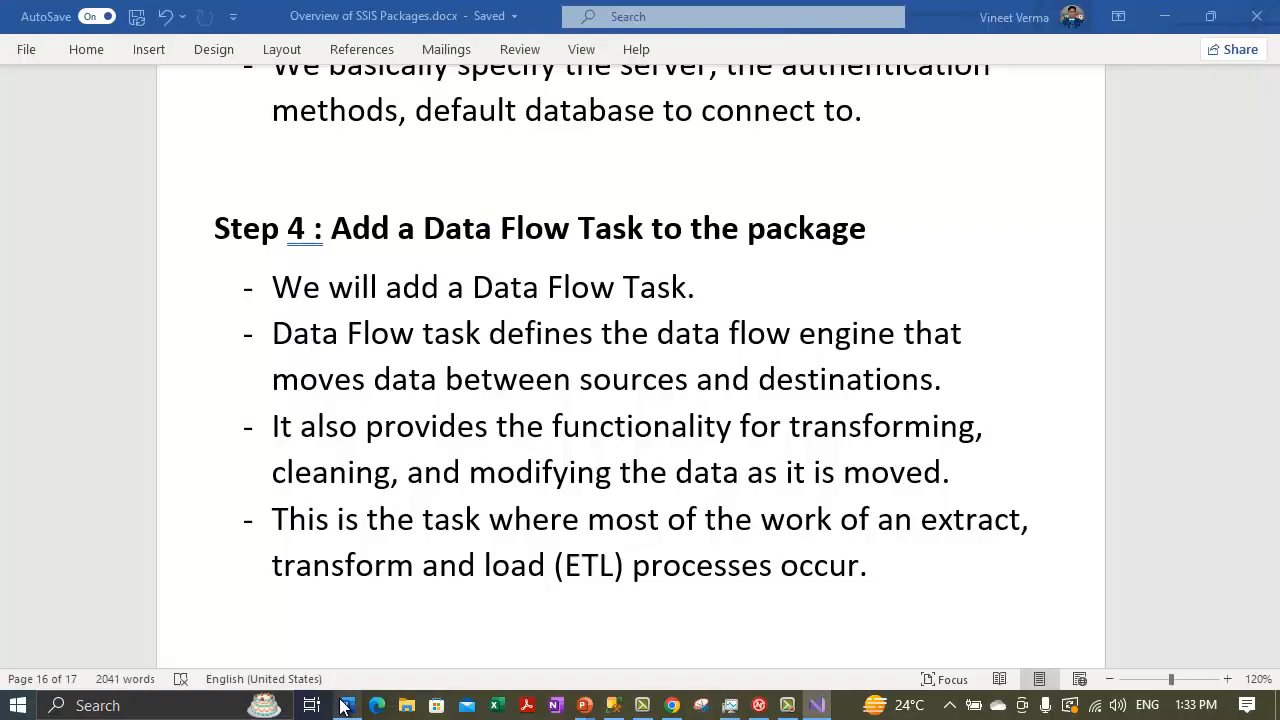
scroll(306, 489, "down", 1)
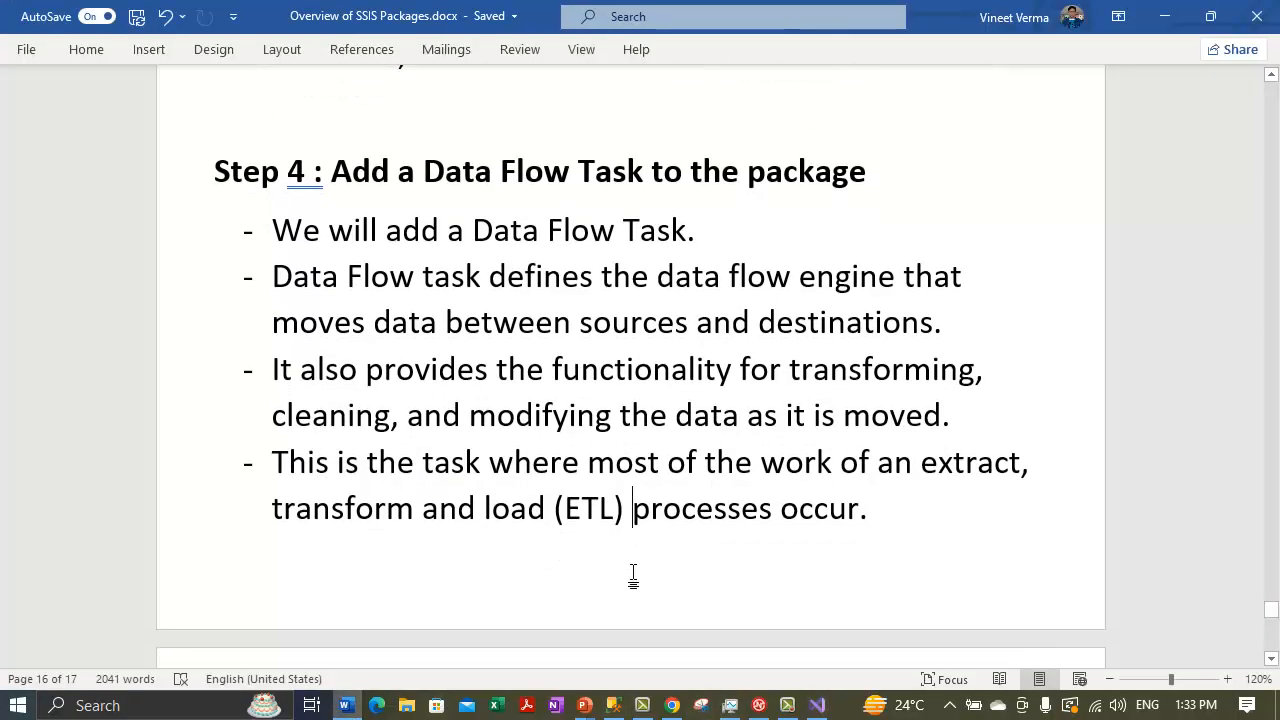
scroll(446, 437, "down", 5)
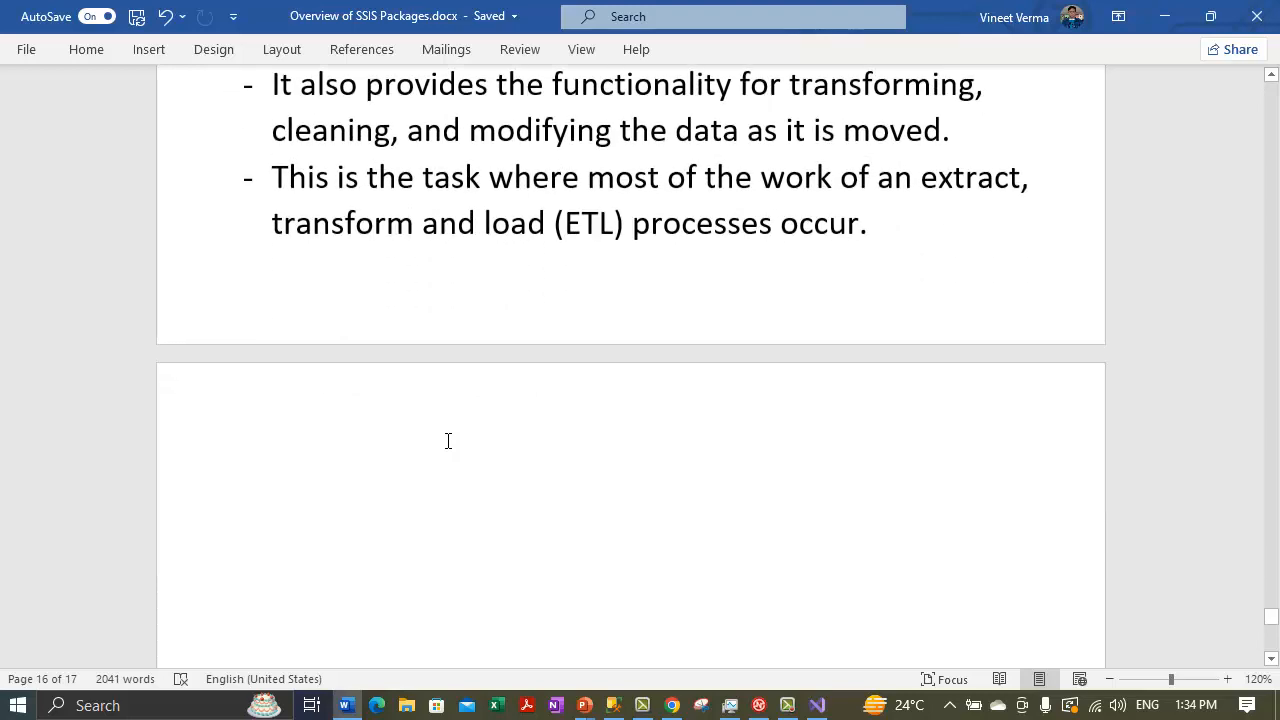
scroll(446, 440, "up", 5)
scroll(448, 441, "up", 1)
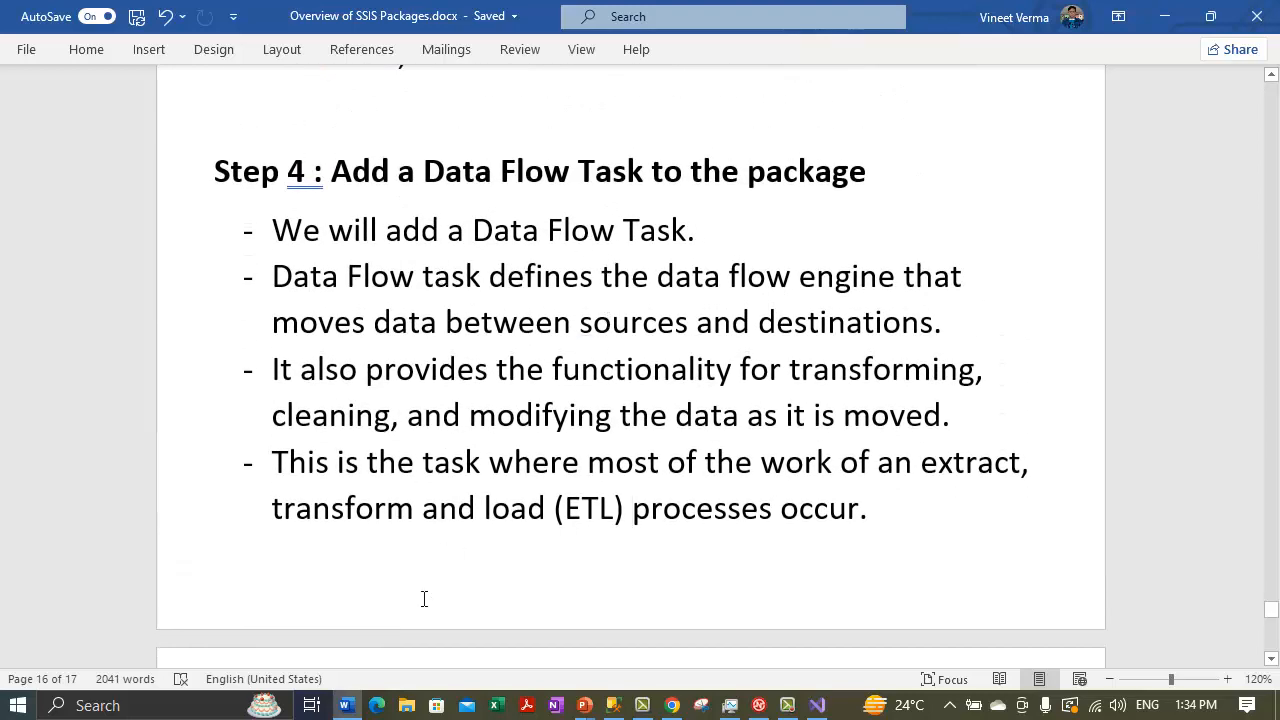
scroll(424, 598, "down", 4)
left_click(530, 451)
left_click(950, 318)
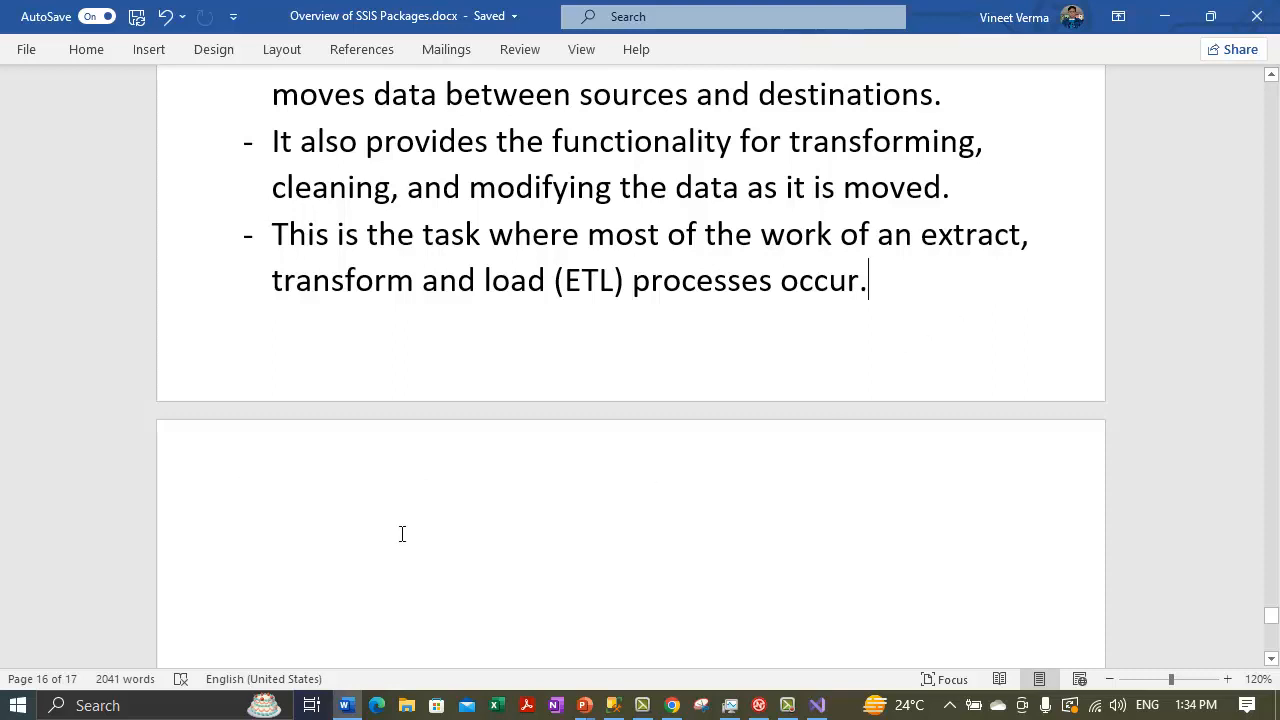
left_click(393, 536)
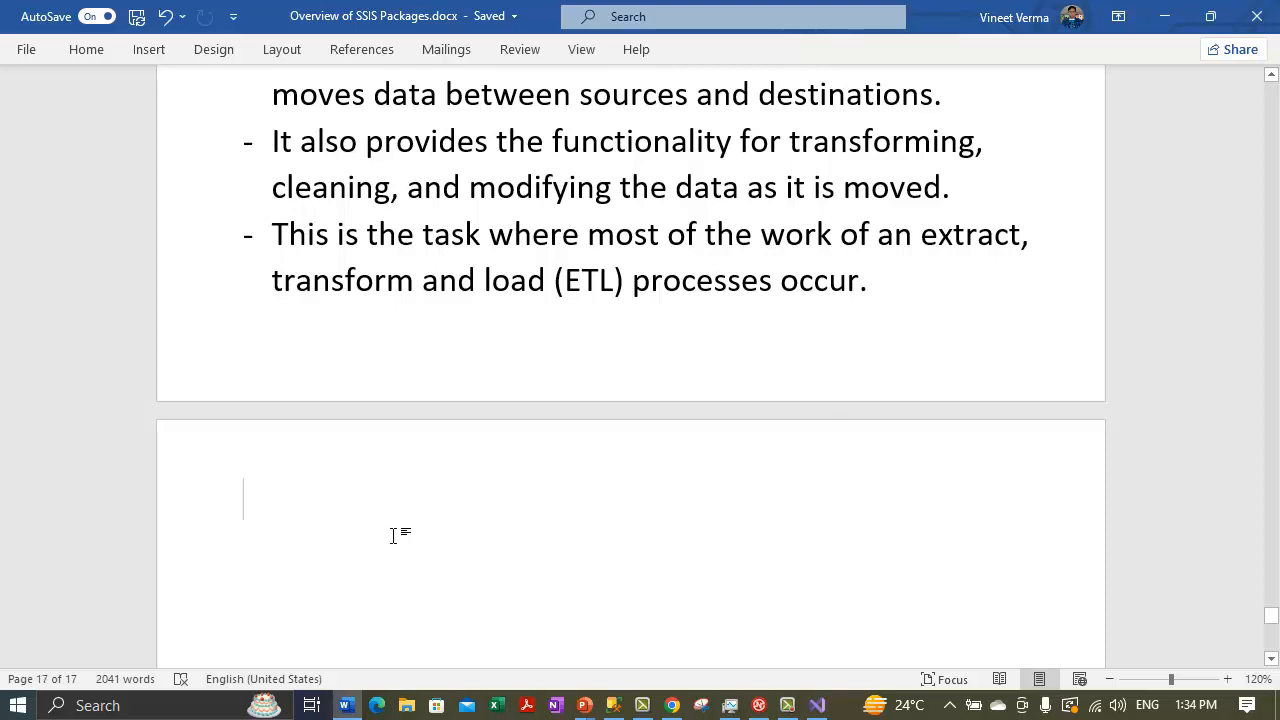
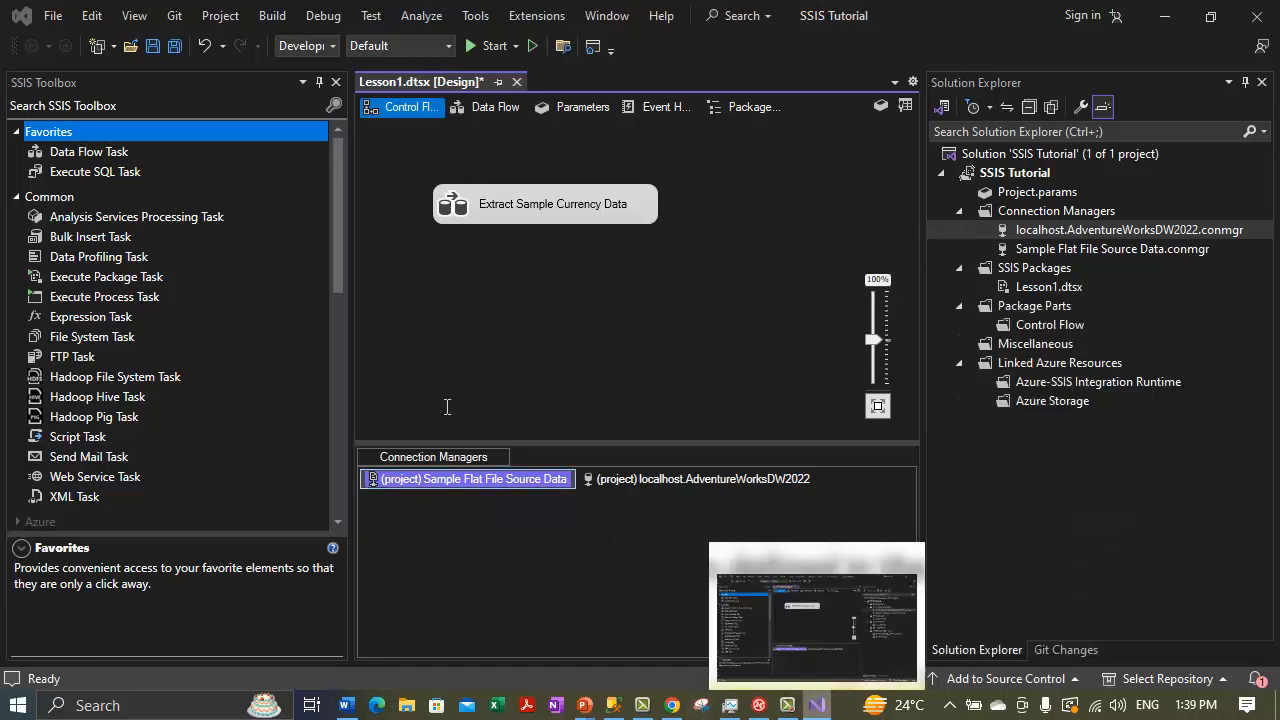
Highlight the Step 5 heading text "Add and Configure the Flat File Source" in the Word document and return to Visual Studio.
left_click(345, 705)
left_click_drag(390, 138, 946, 134)
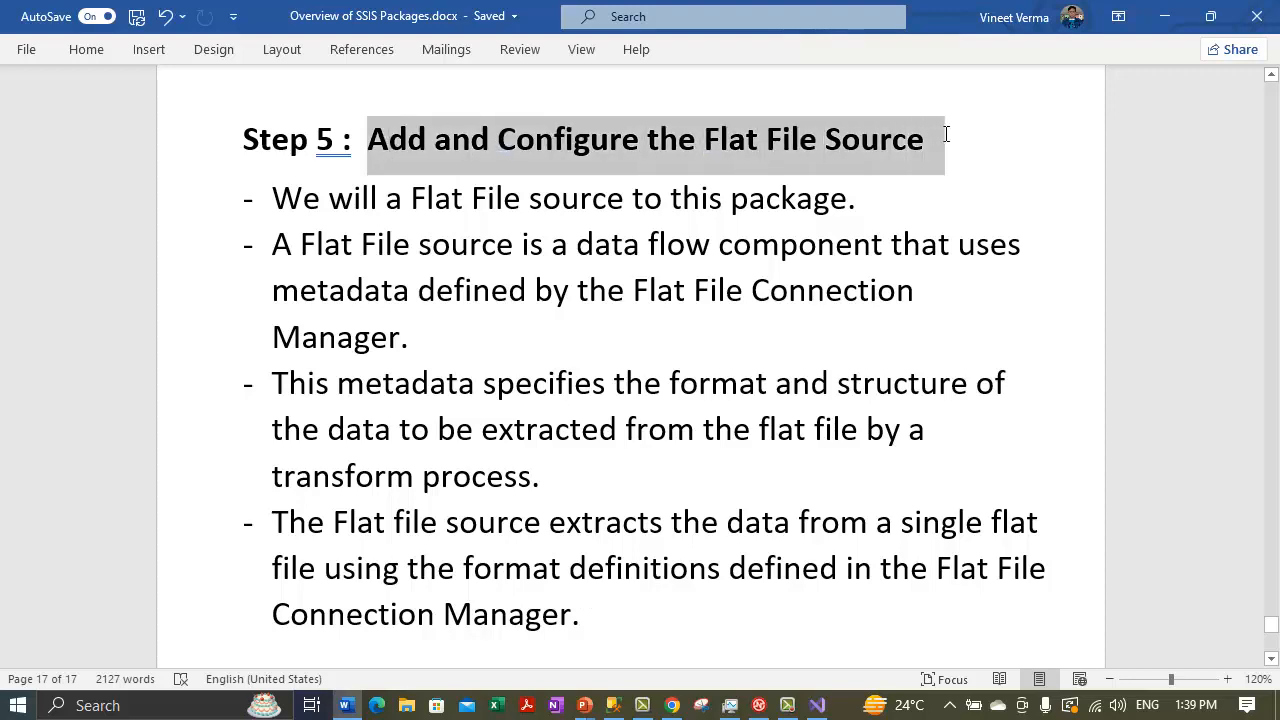
left_click(815, 705)
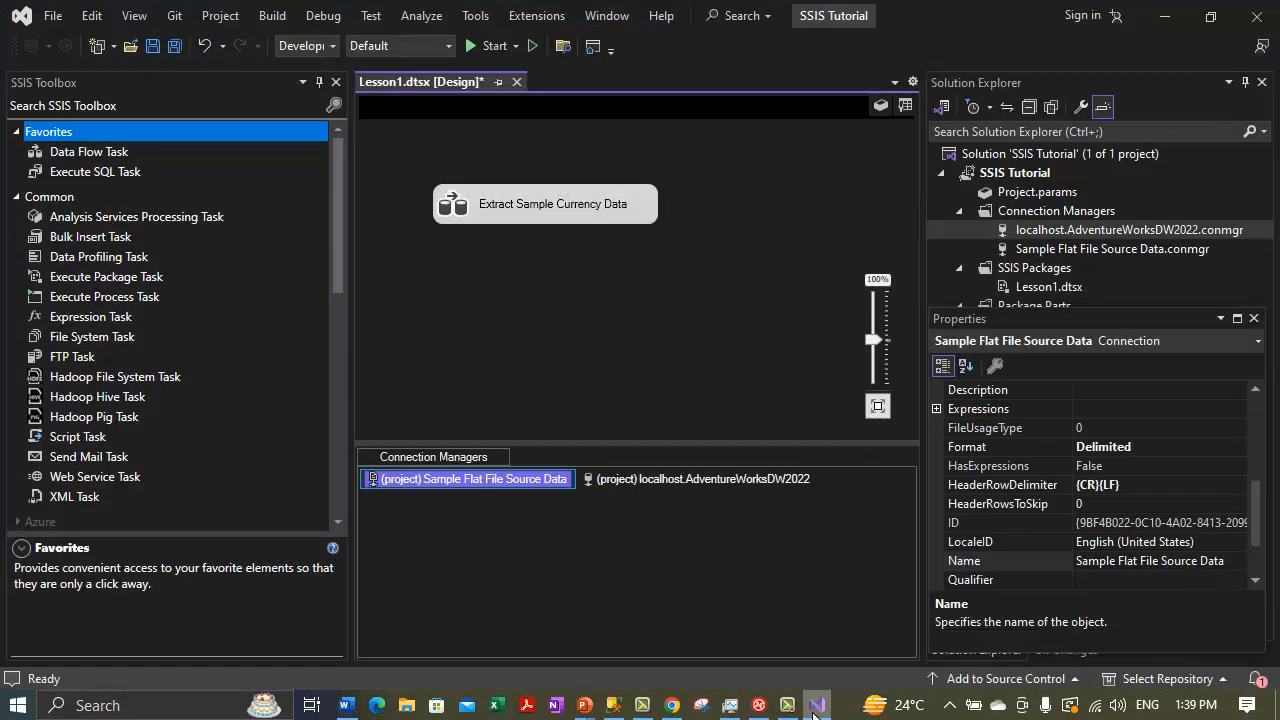
Select the Sample Flat File Source Data connection manager in the Lesson1 package to check it, and clear the selection.
left_click(423, 297)
left_click(434, 485)
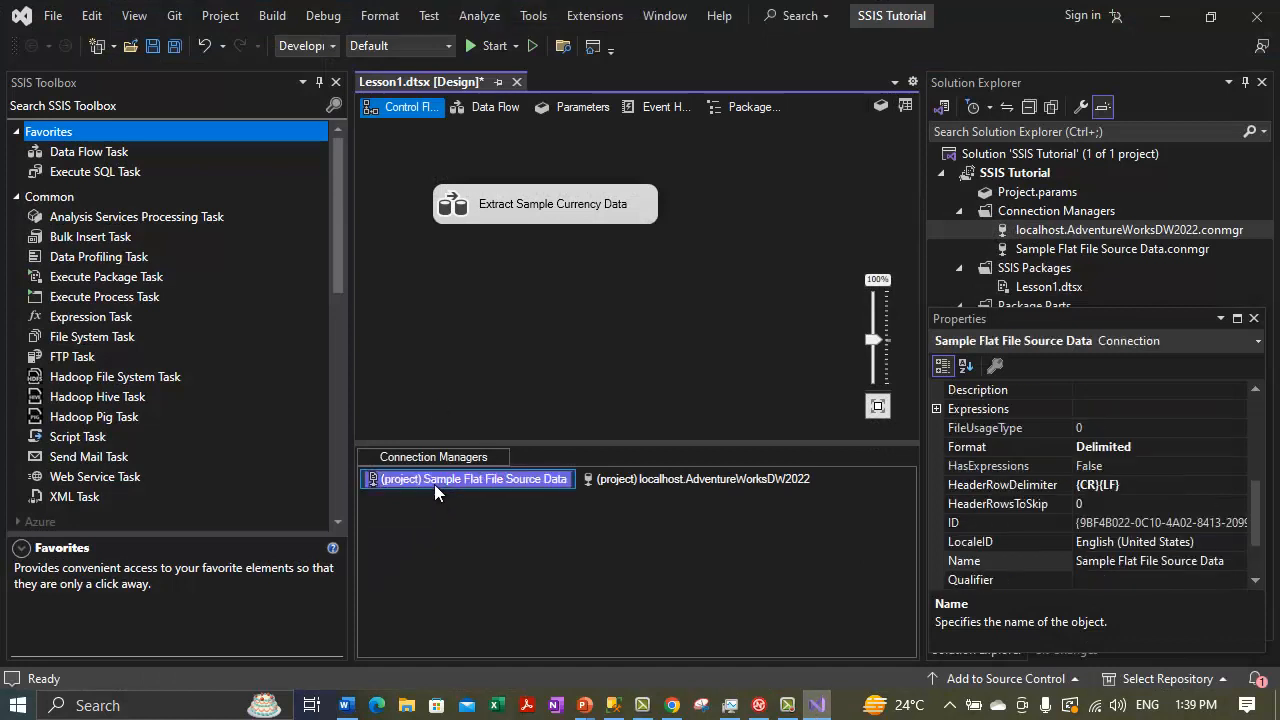
left_click(489, 378)
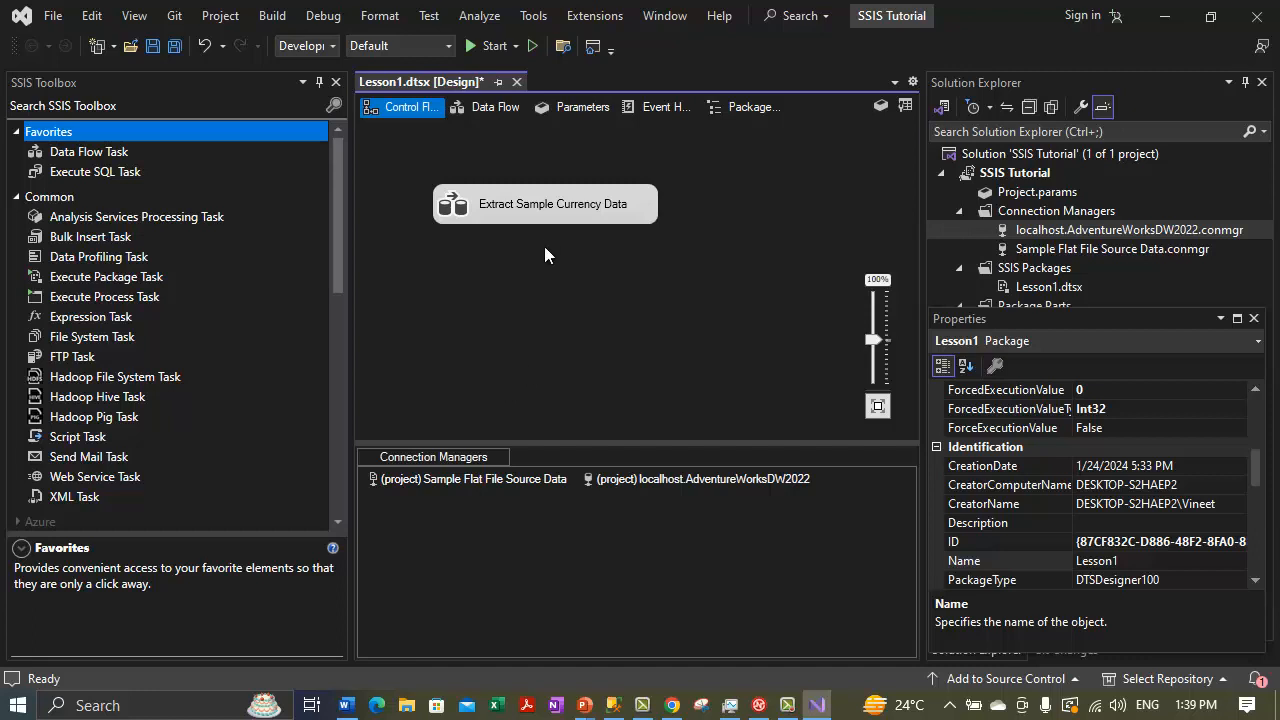
Open the data flow design surface of the Extract Sample Currency Data task.
left_click(475, 112)
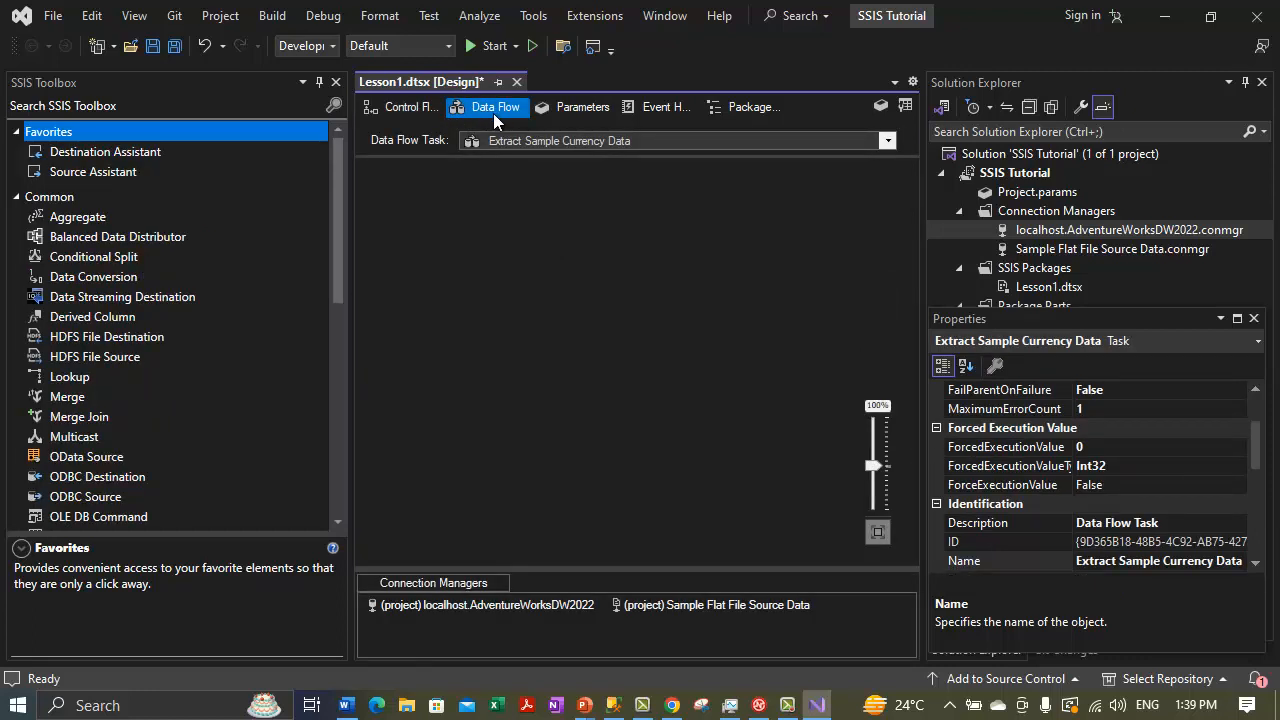
left_click(400, 110)
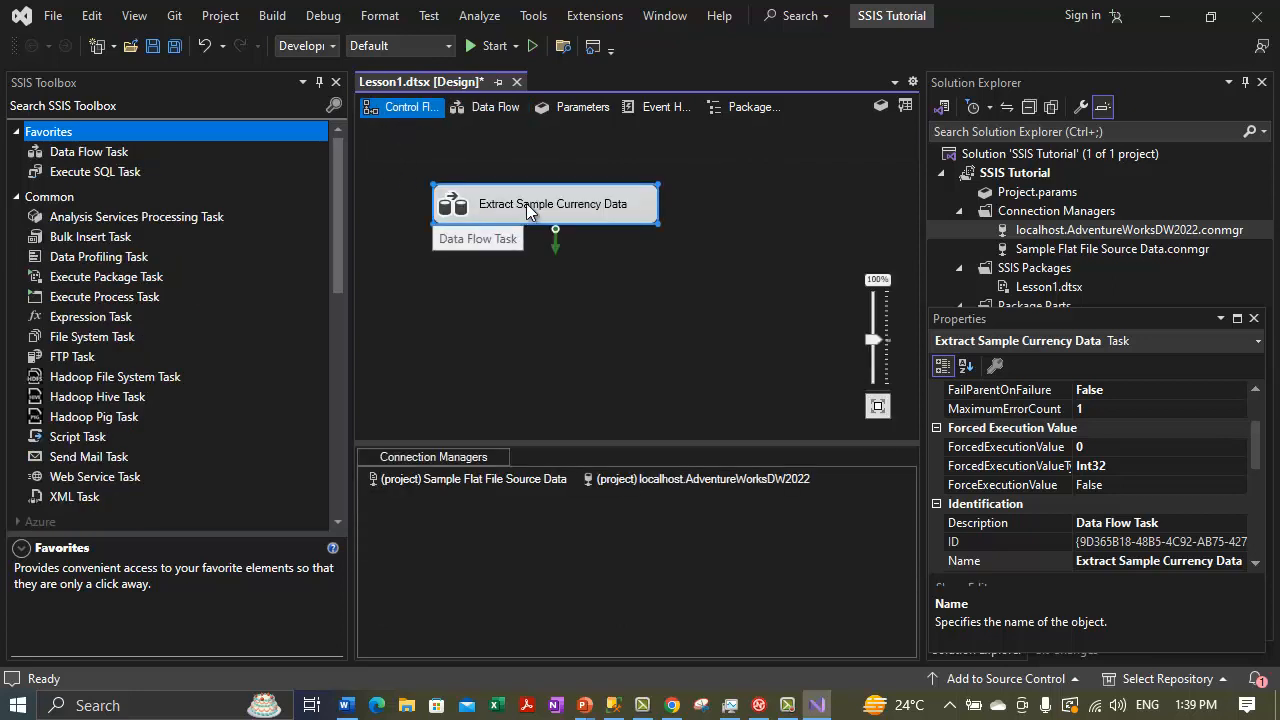
double_click(527, 210)
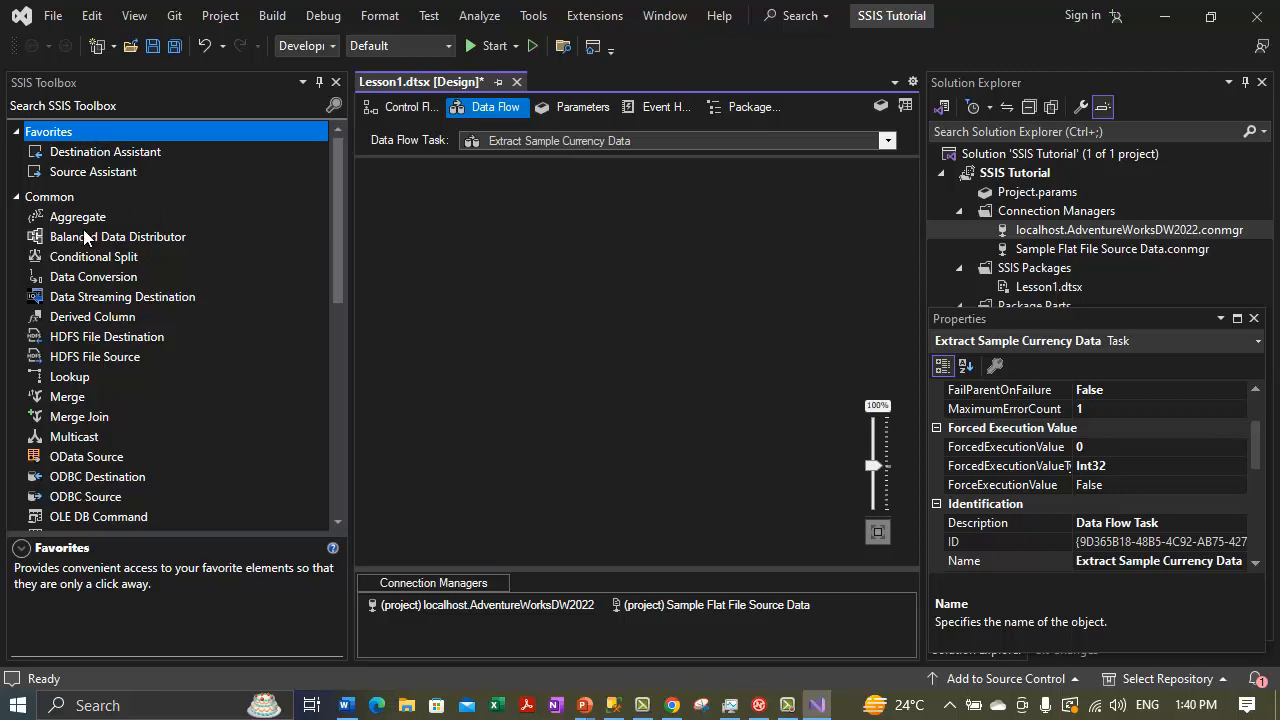
Add a Flat File Source from the Other Sources group near the top of the data flow design surface.
left_click_drag(338, 259, 343, 466)
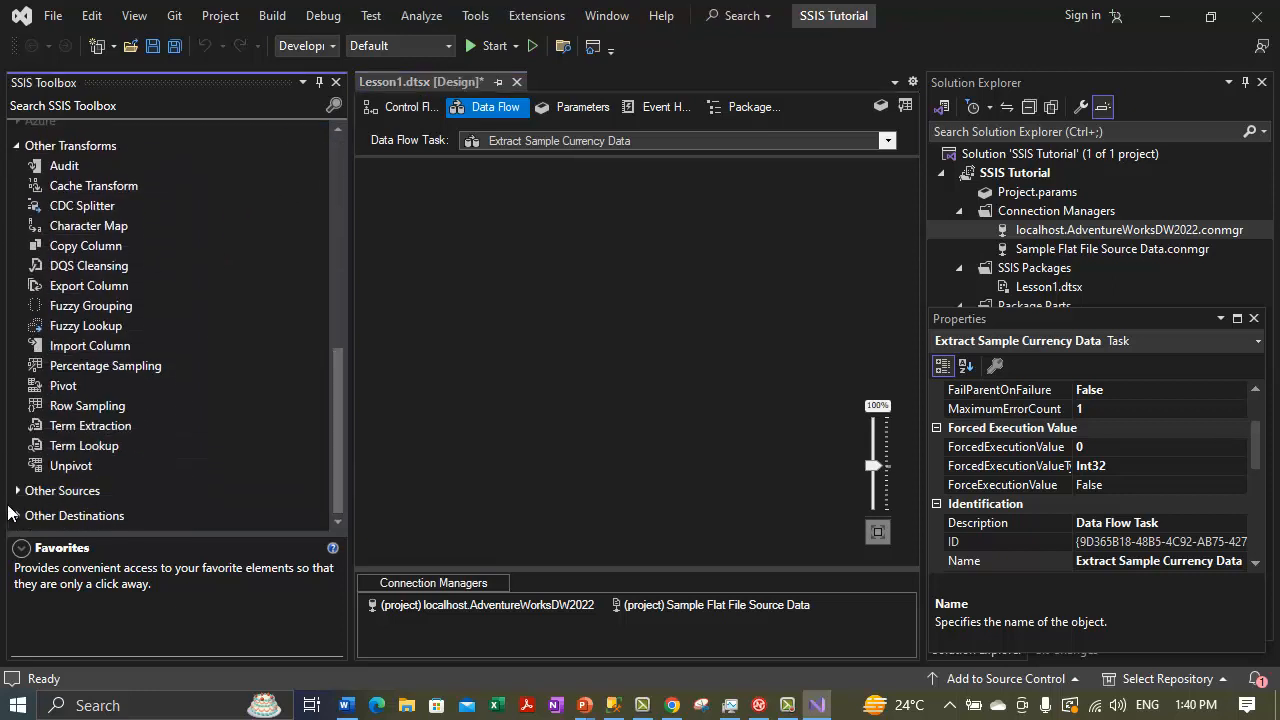
scroll(30, 470, "up", 10)
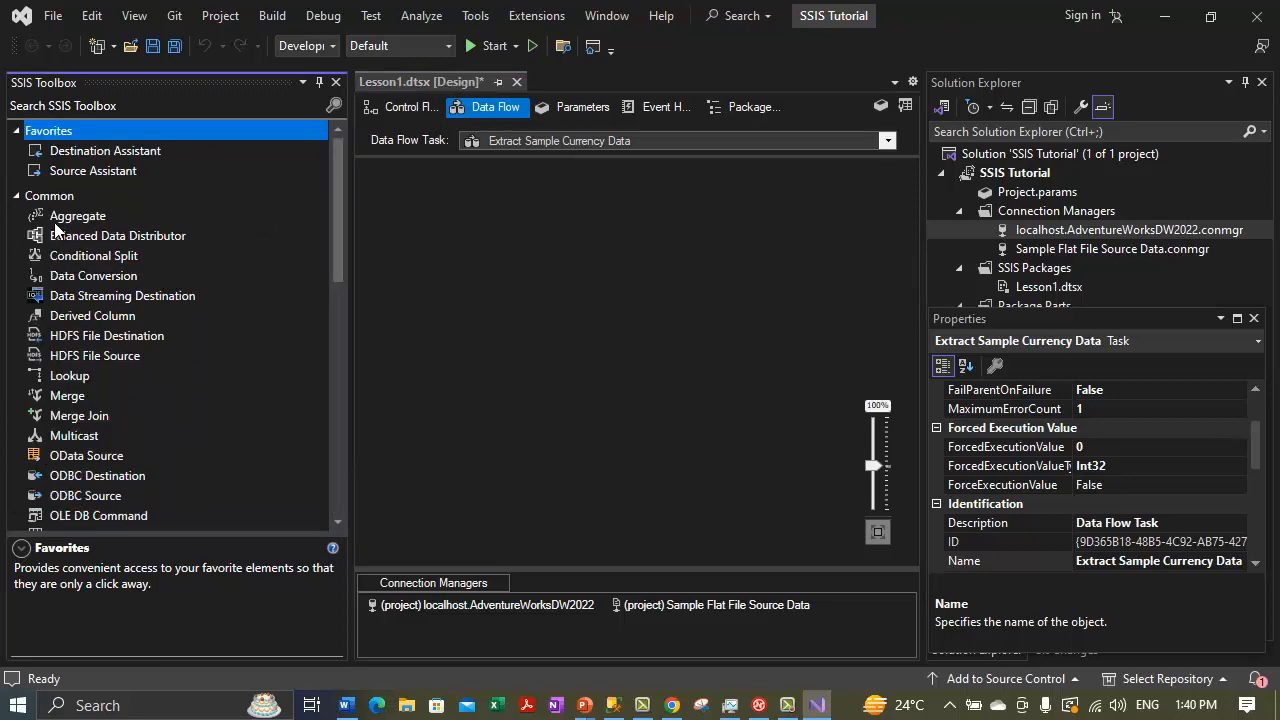
left_click_drag(338, 266, 339, 495)
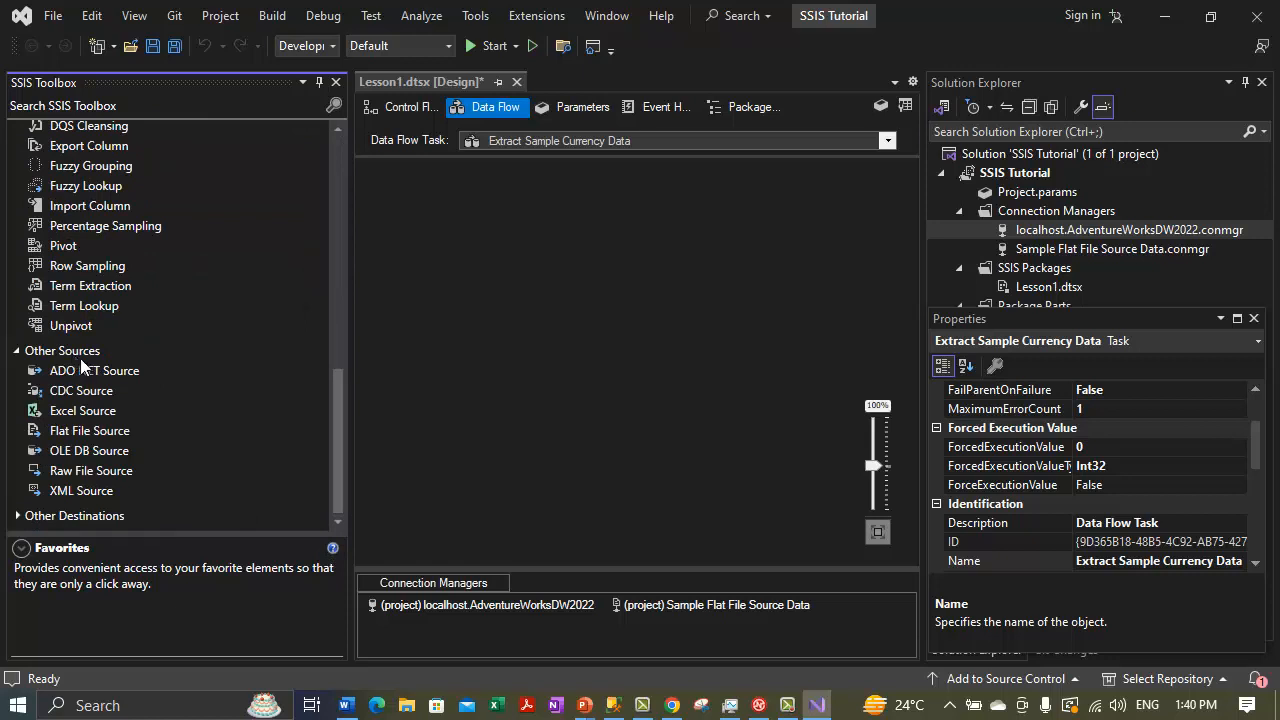
left_click(88, 432)
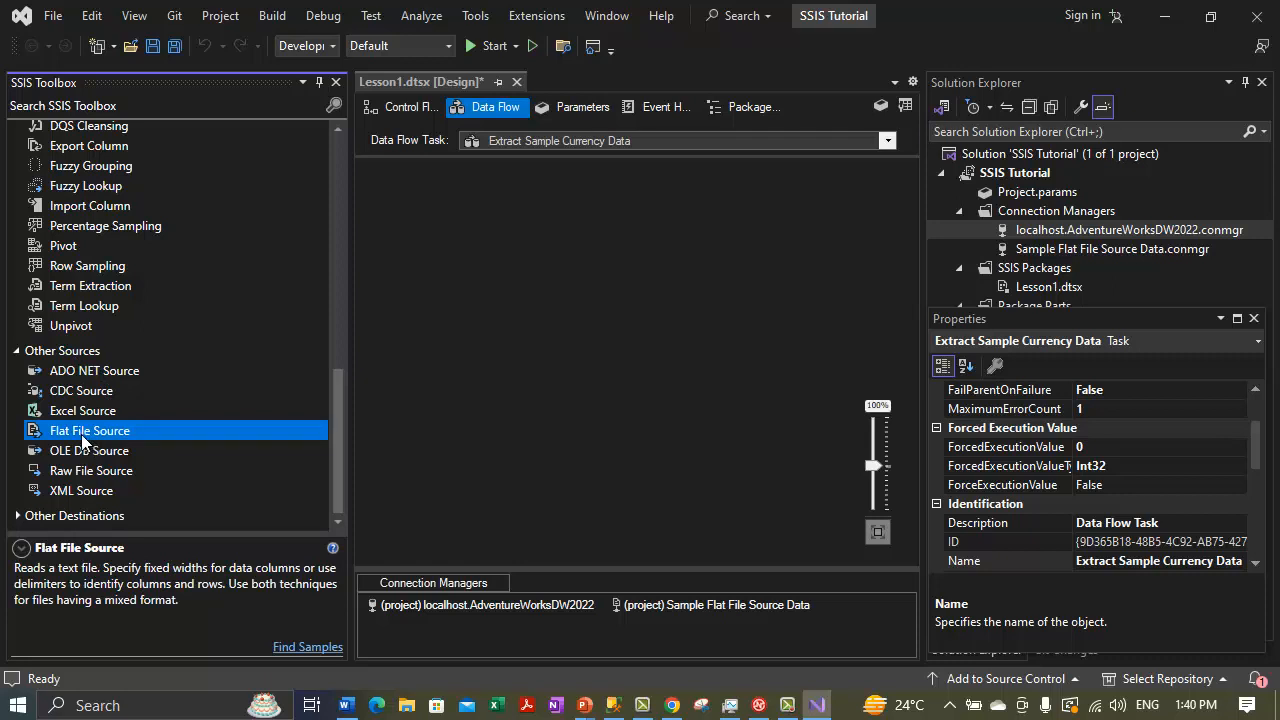
left_click_drag(82, 440, 466, 209)
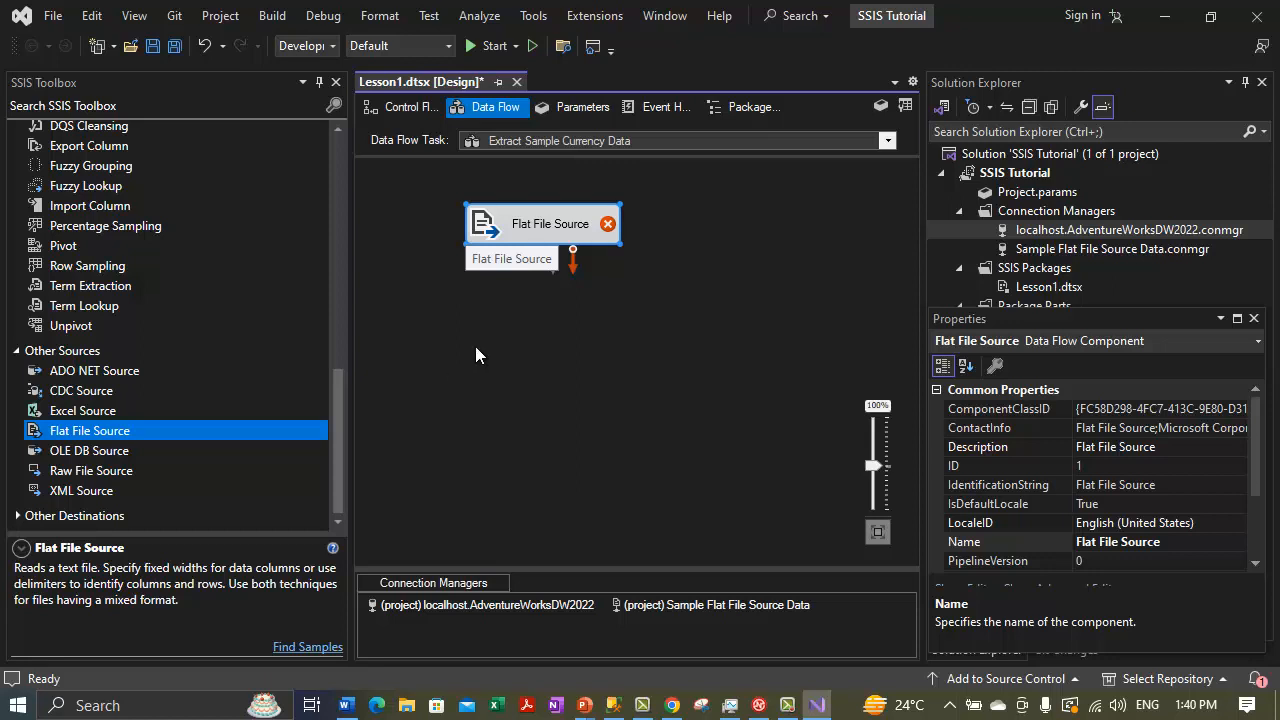
Rename the Flat File Source as Extract Sample Currency Data.
right_click(519, 226)
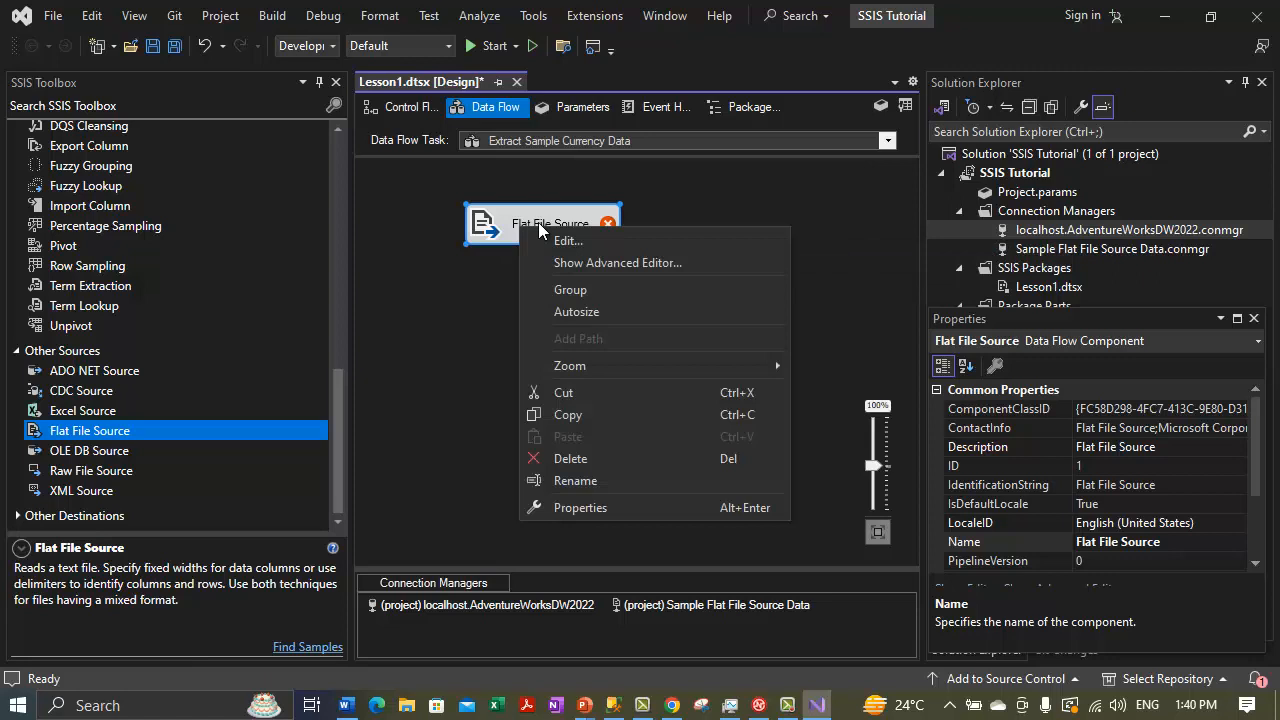
left_click(551, 480)
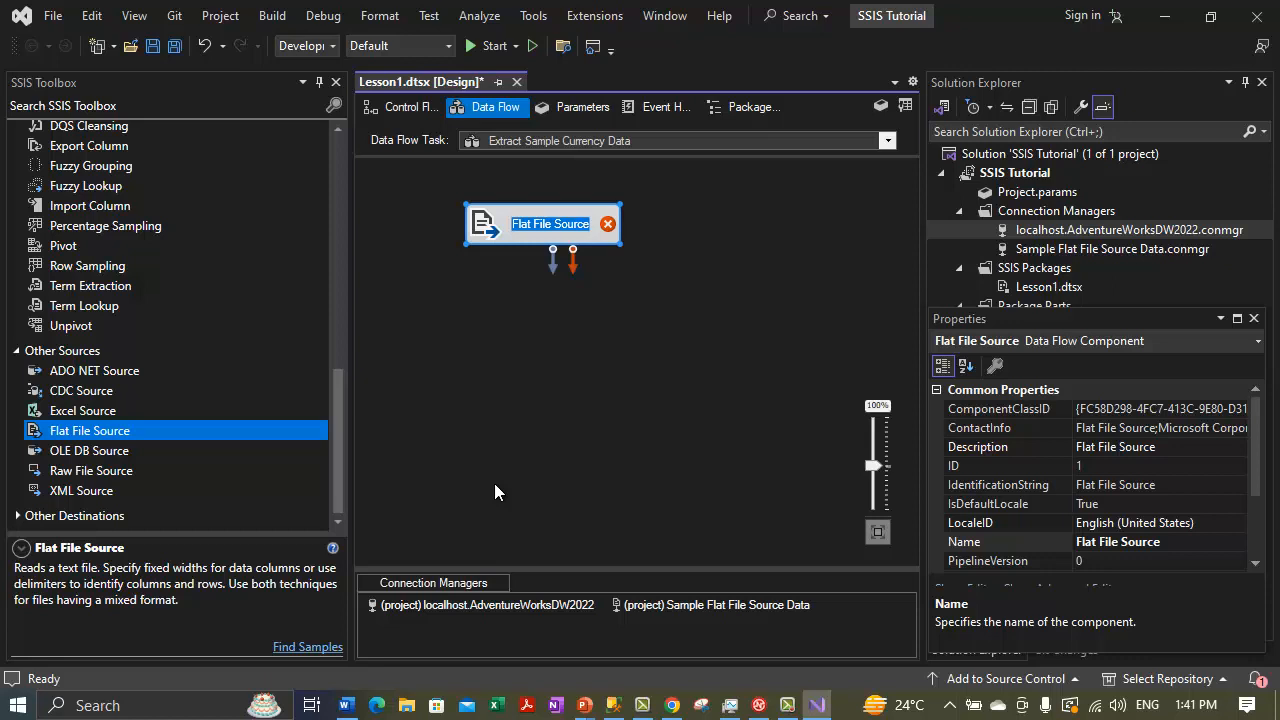
type("Extract")
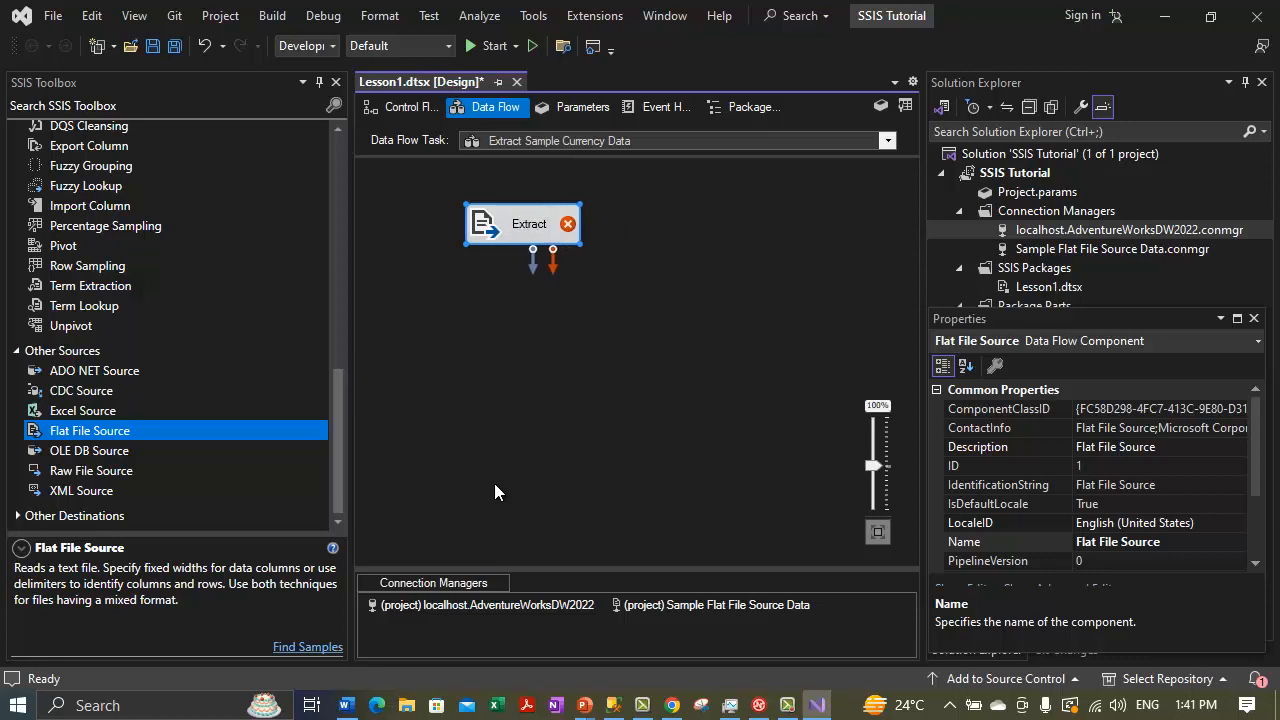
type(" Sample Curr")
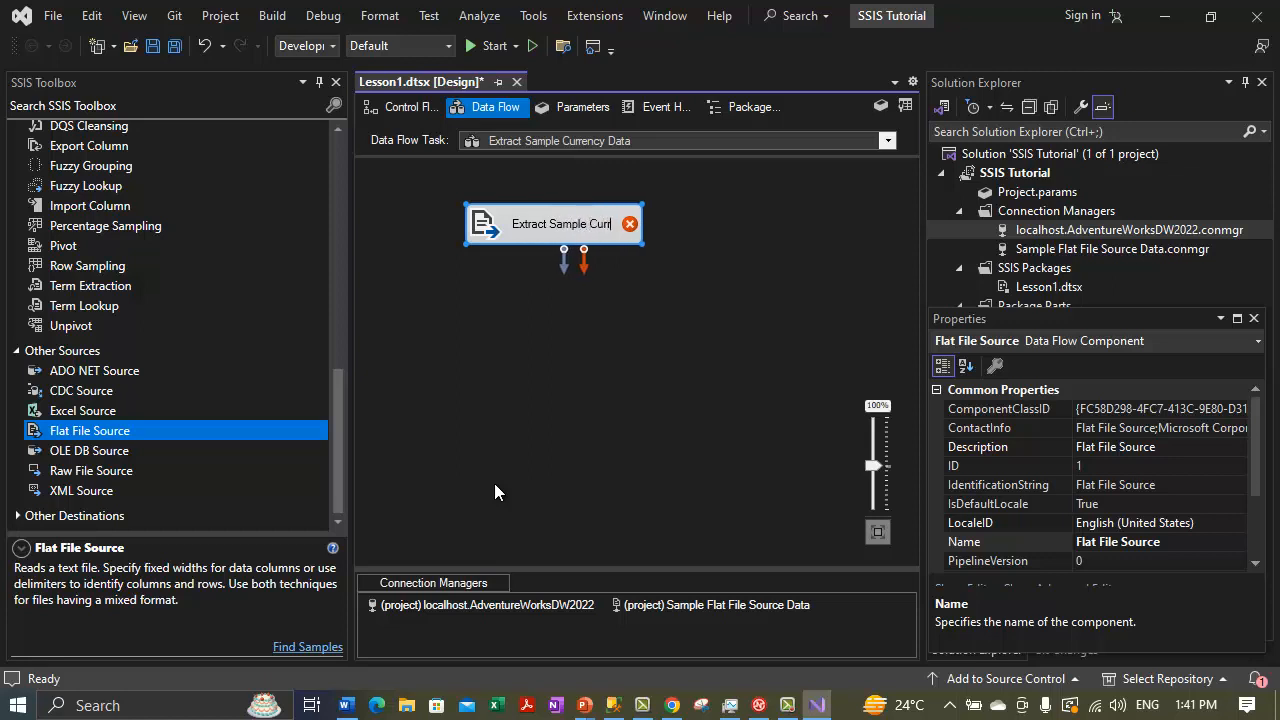
type("ency Data")
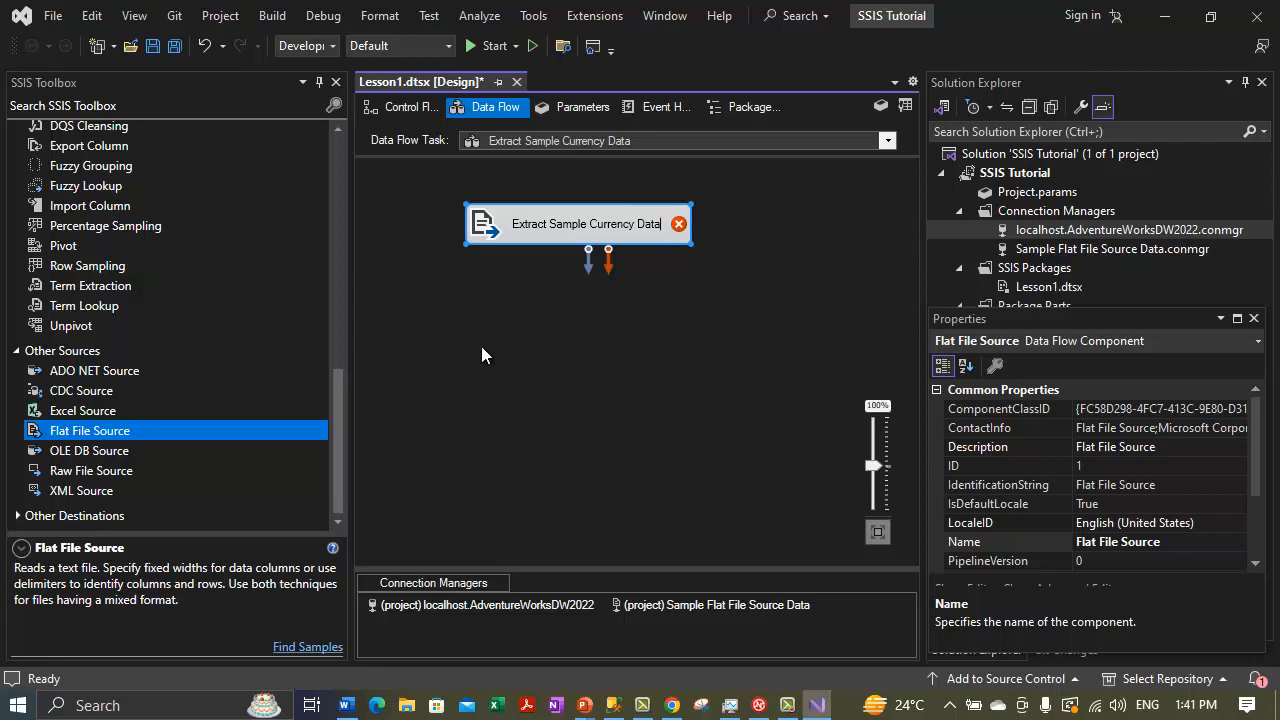
double_click(529, 224)
left_click(459, 430)
Open the editor of the Extract Sample Currency Data source and keep Sample Flat File Source Data as its flat file connection manager.
double_click(554, 226)
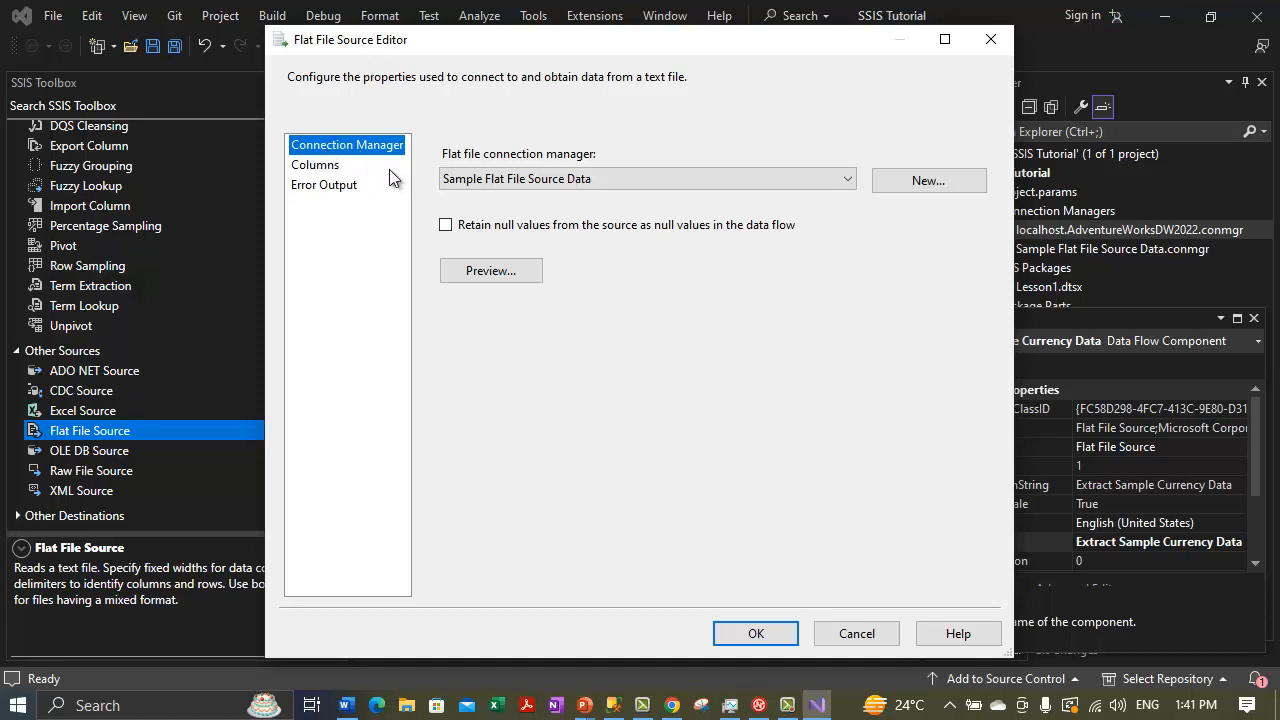
left_click(601, 176)
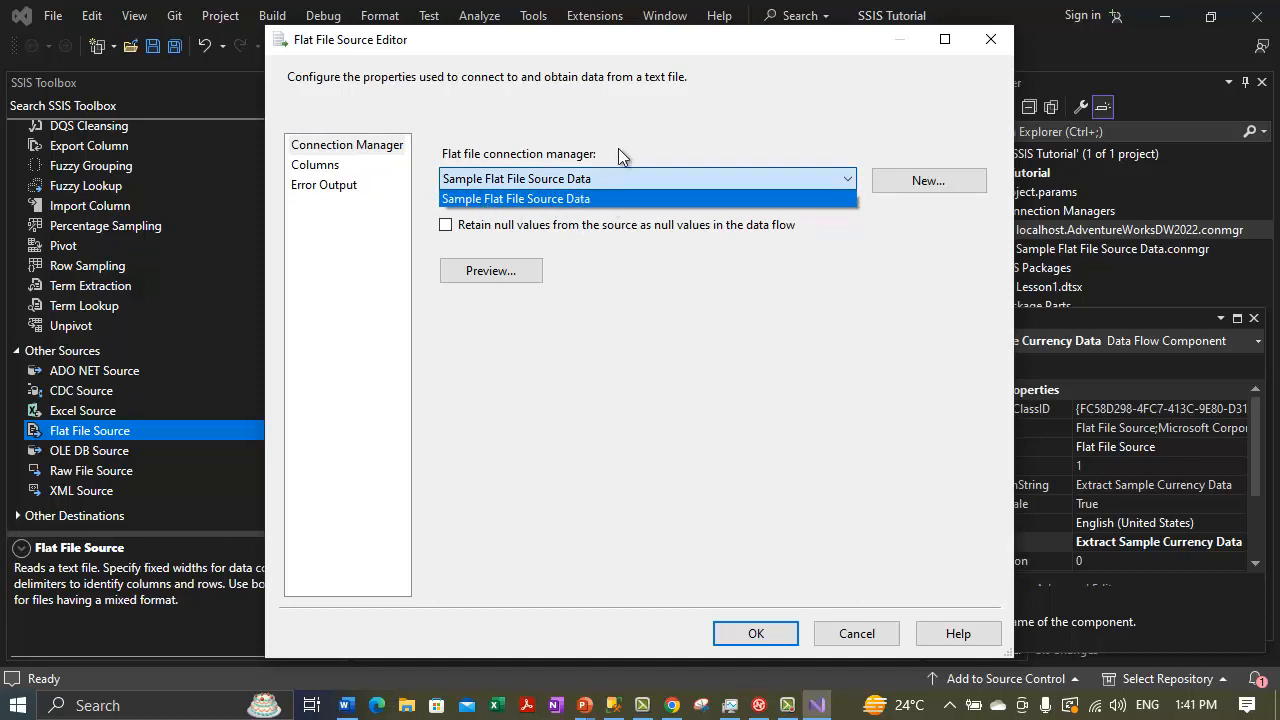
left_click(546, 176)
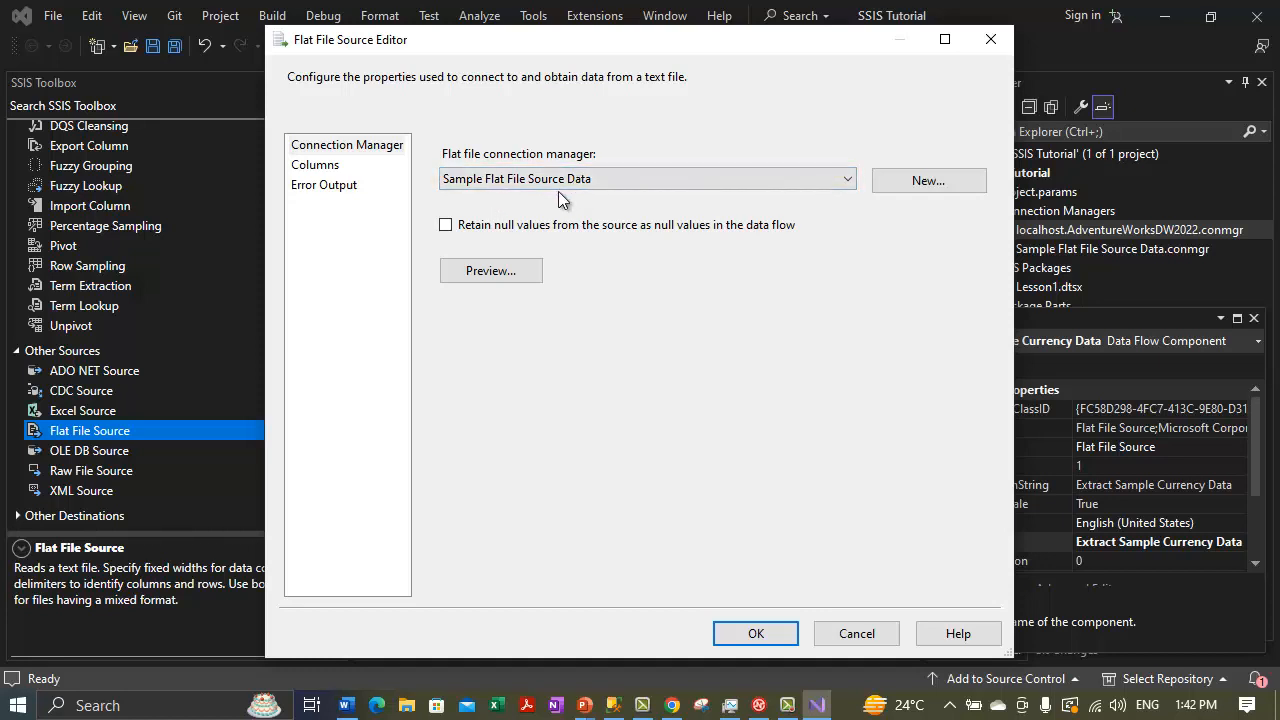
Check the source's external-to-output column mappings and their data types, and accept the Flat File Source configuration.
left_click(312, 167)
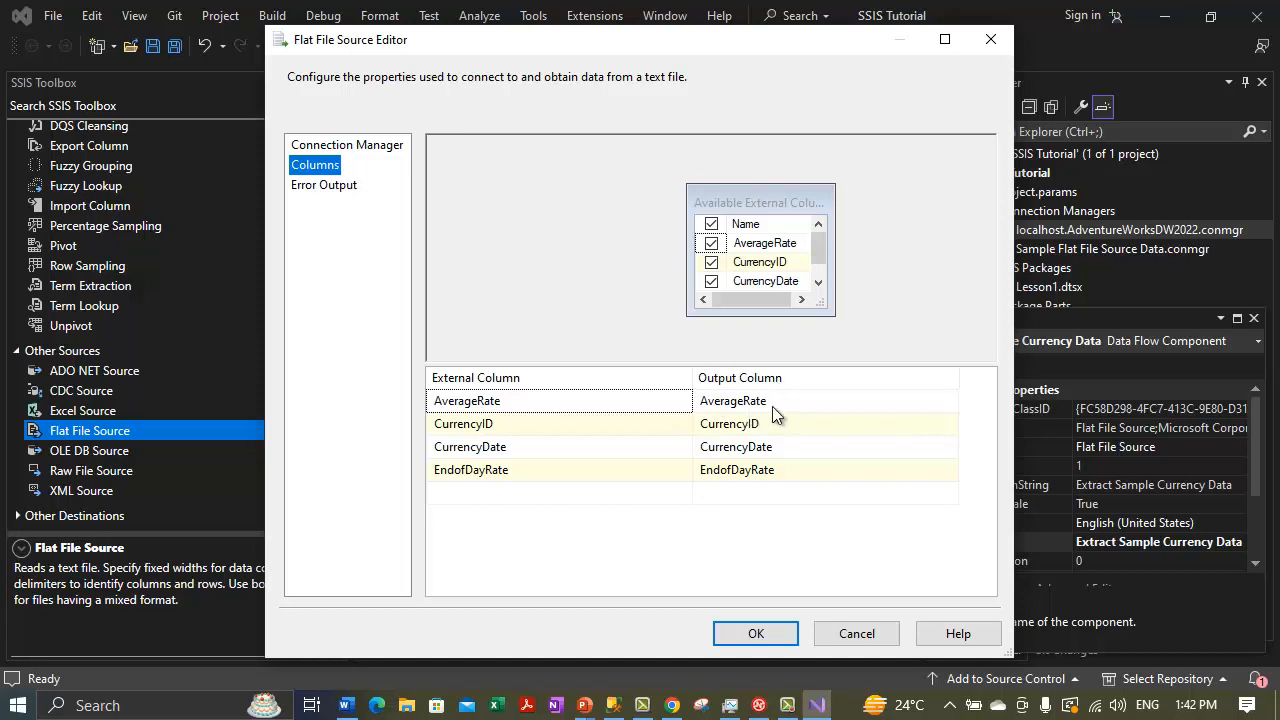
mouse_move(772, 406)
mouse_move(769, 480)
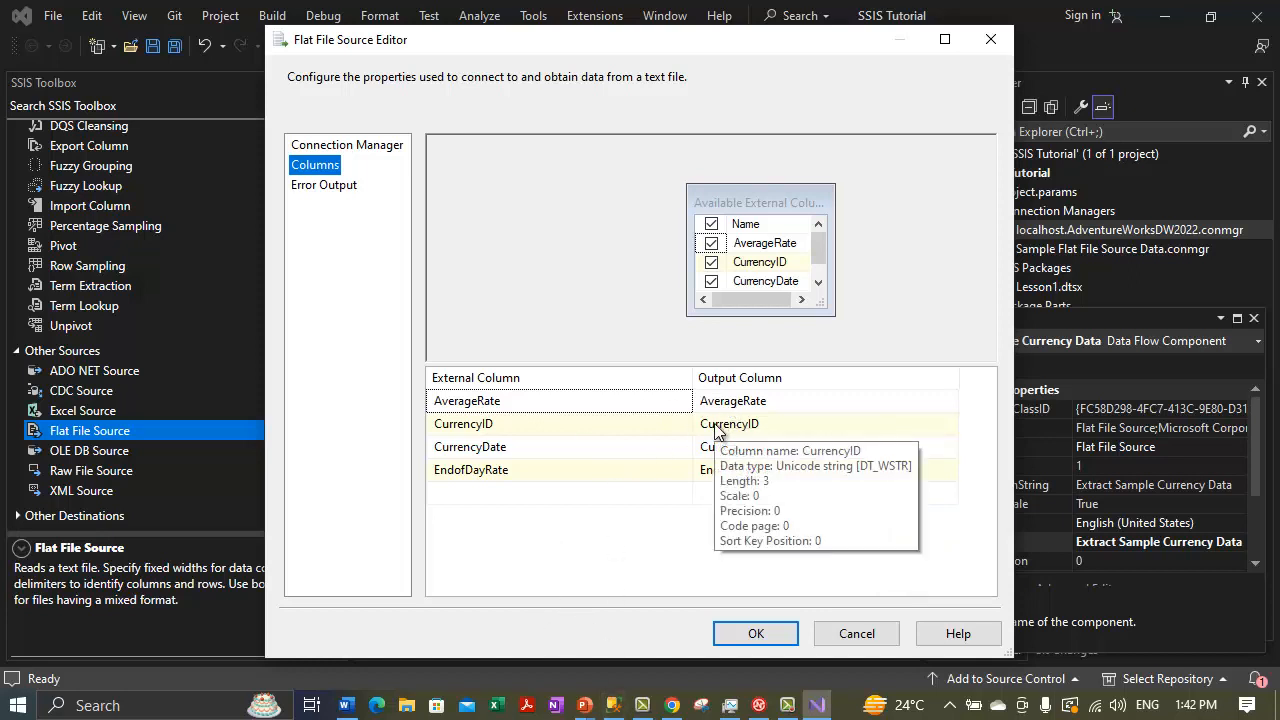
left_click(671, 547)
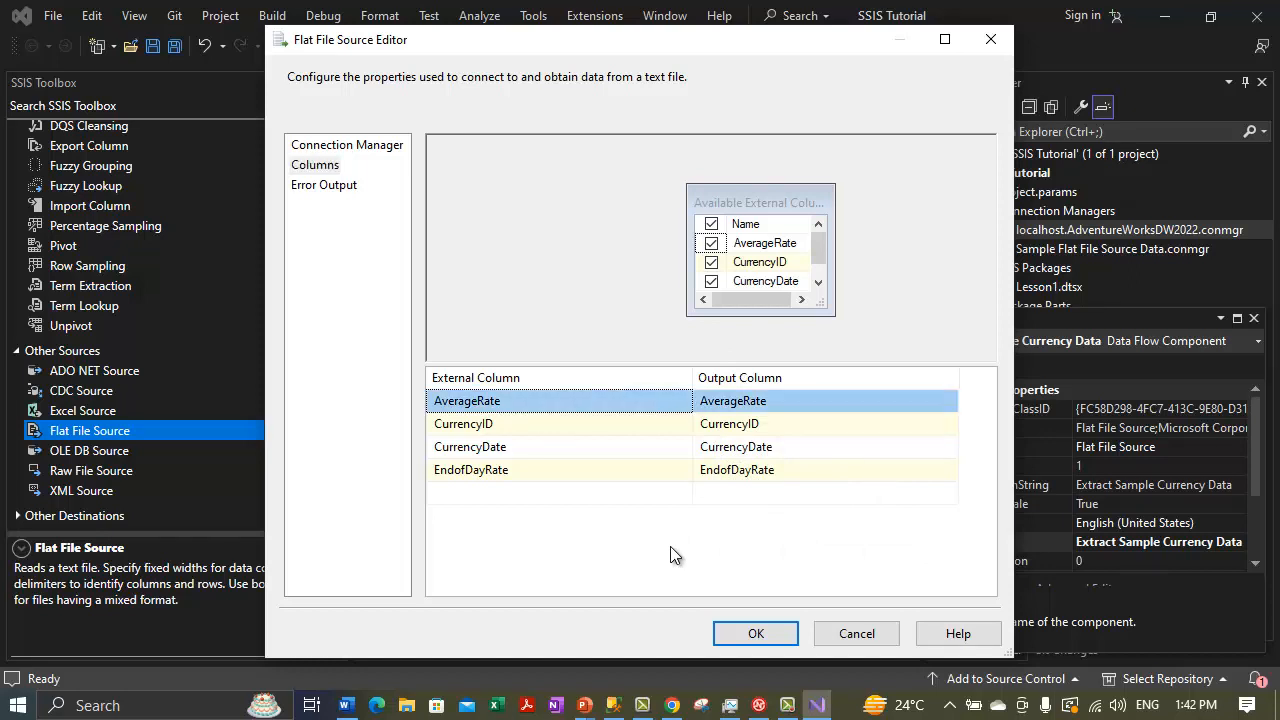
left_click(756, 634)
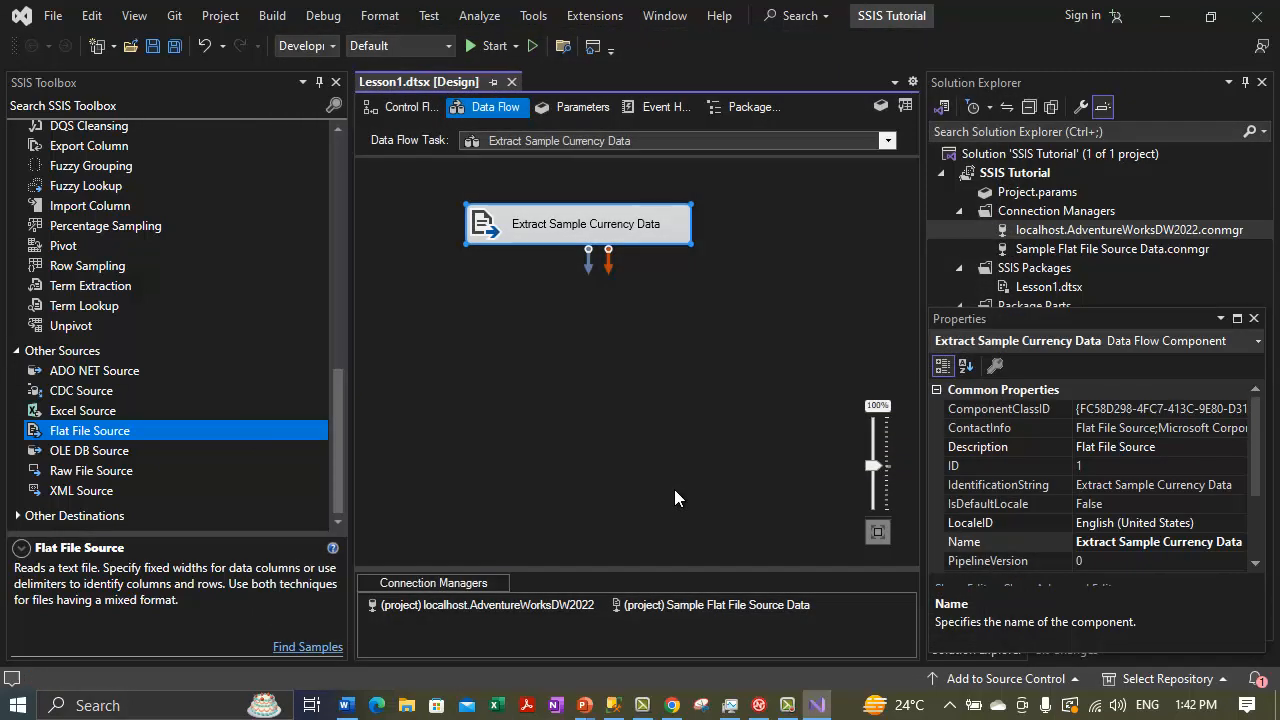
Display the properties of the Extract Sample Currency Data flat file source.
right_click(516, 231)
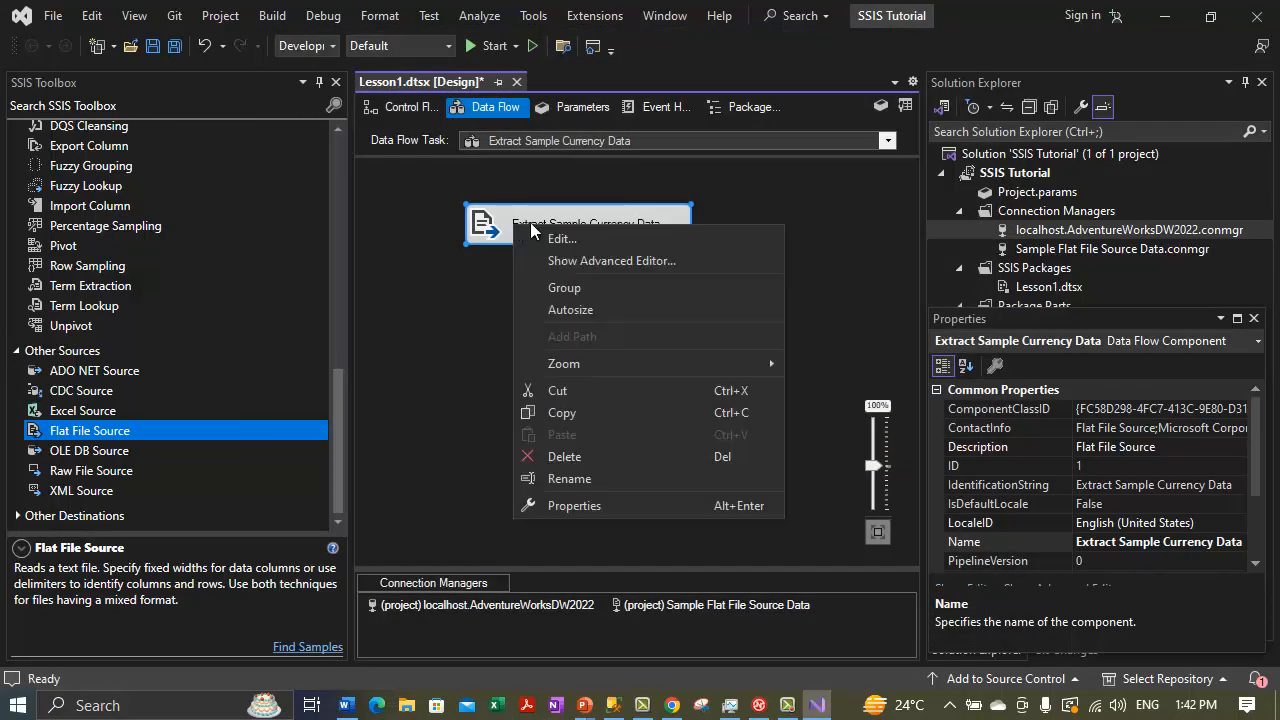
left_click(560, 505)
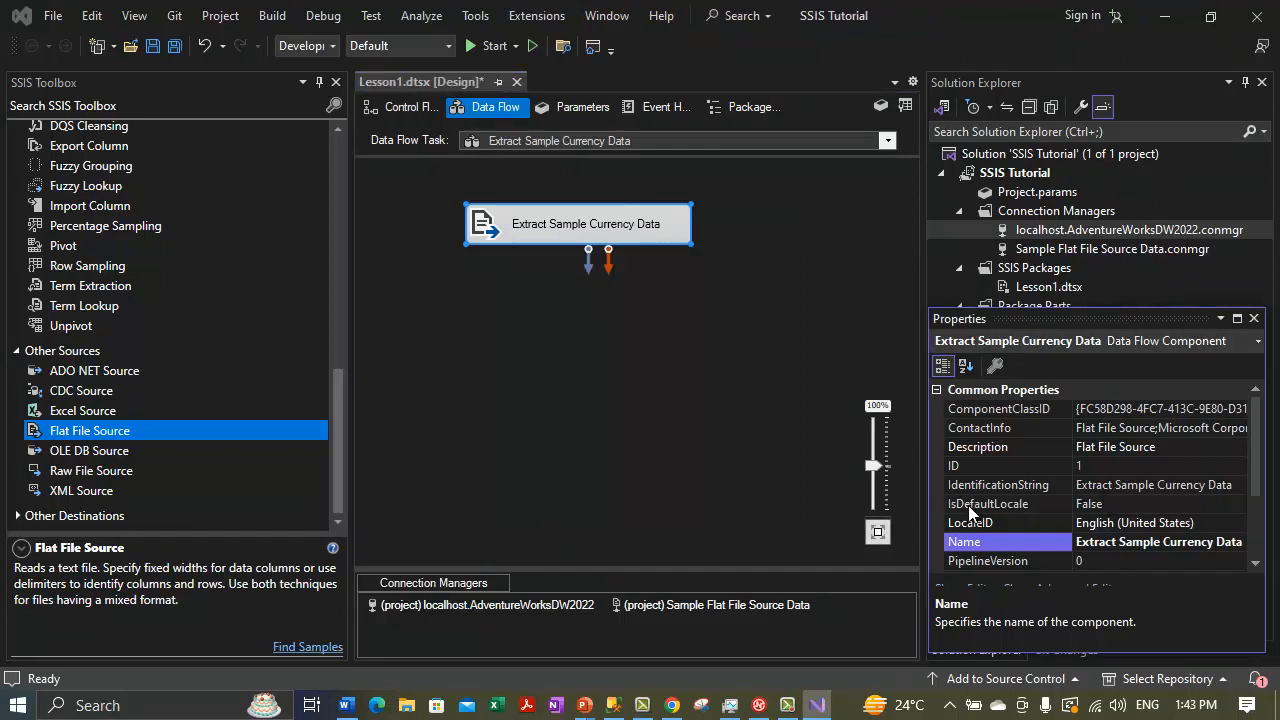
Examine the common and custom properties of the Extract Sample Currency Data source and select its LocaleID property.
left_click(1255, 564)
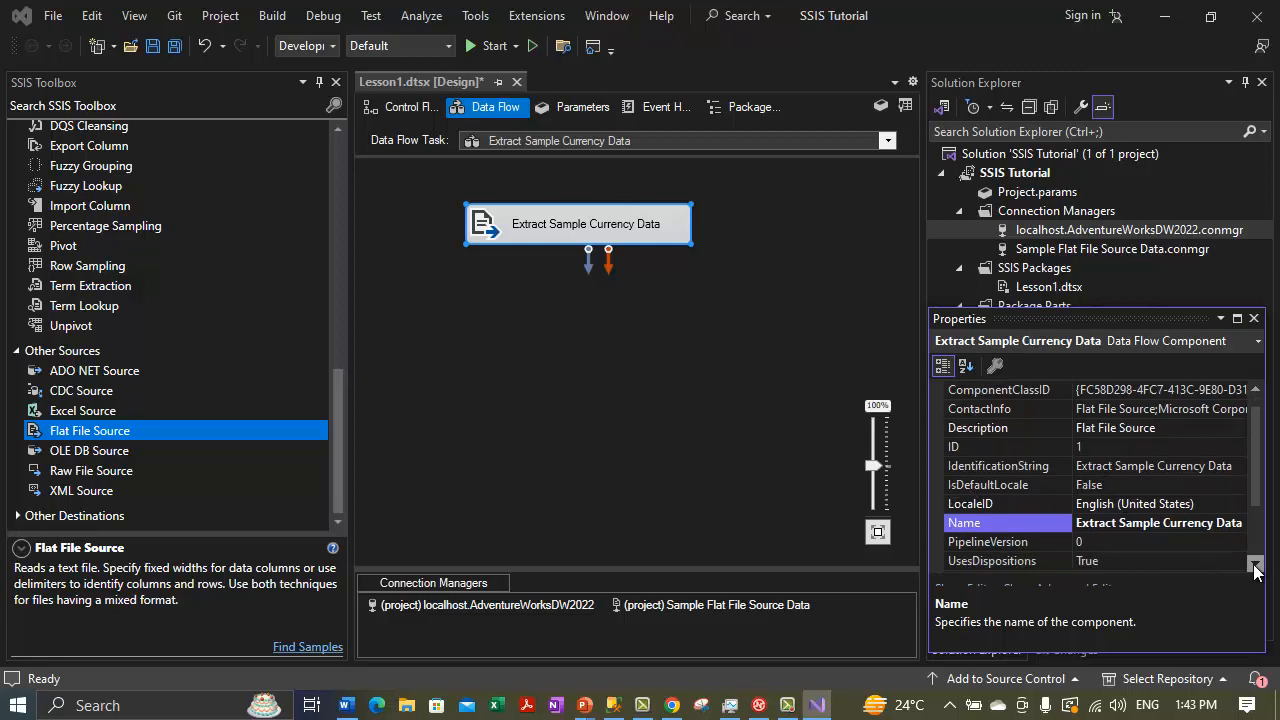
left_click(1255, 564)
left_click(1255, 566)
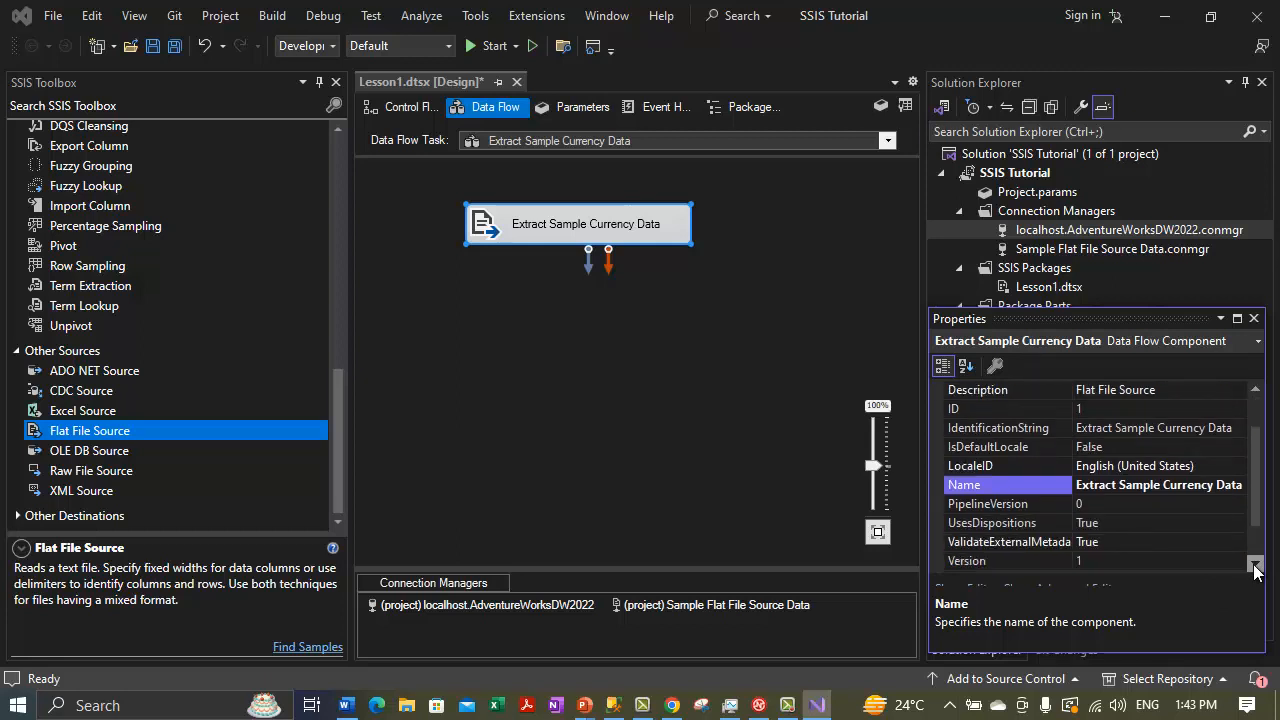
left_click(1255, 566)
left_click(1255, 566)
left_click(1255, 566)
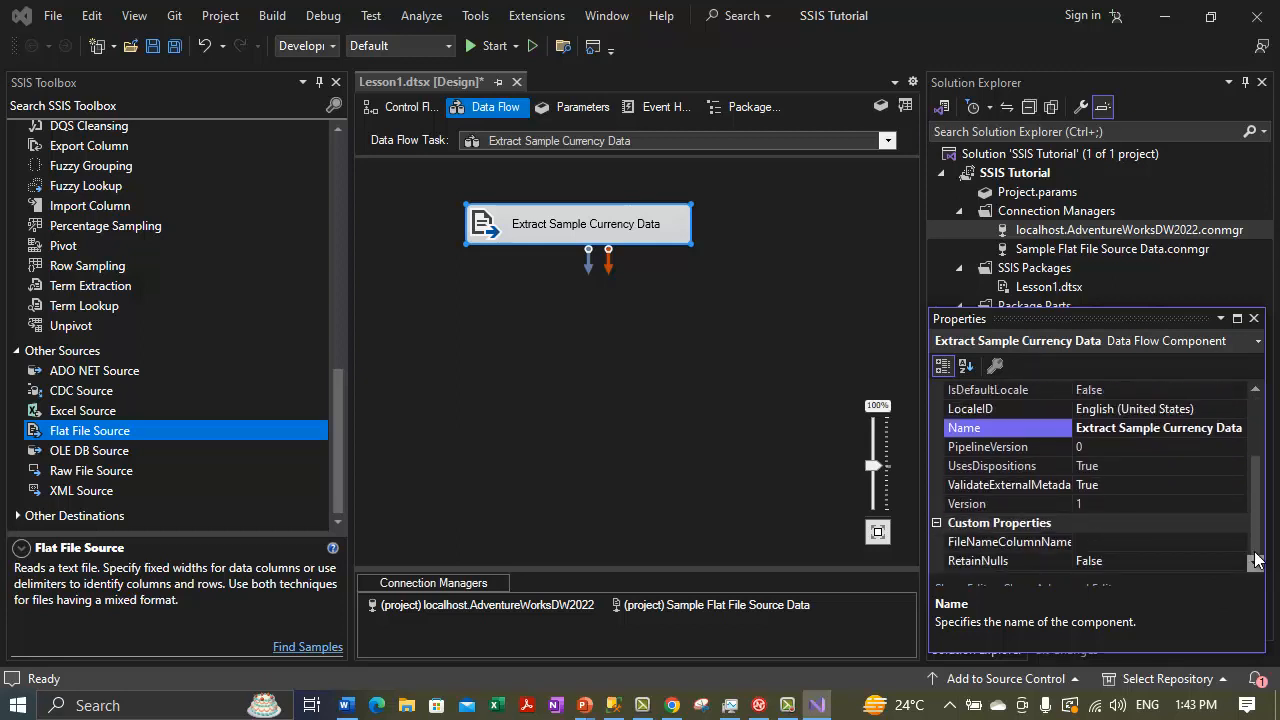
scroll(1257, 530, "up", 1)
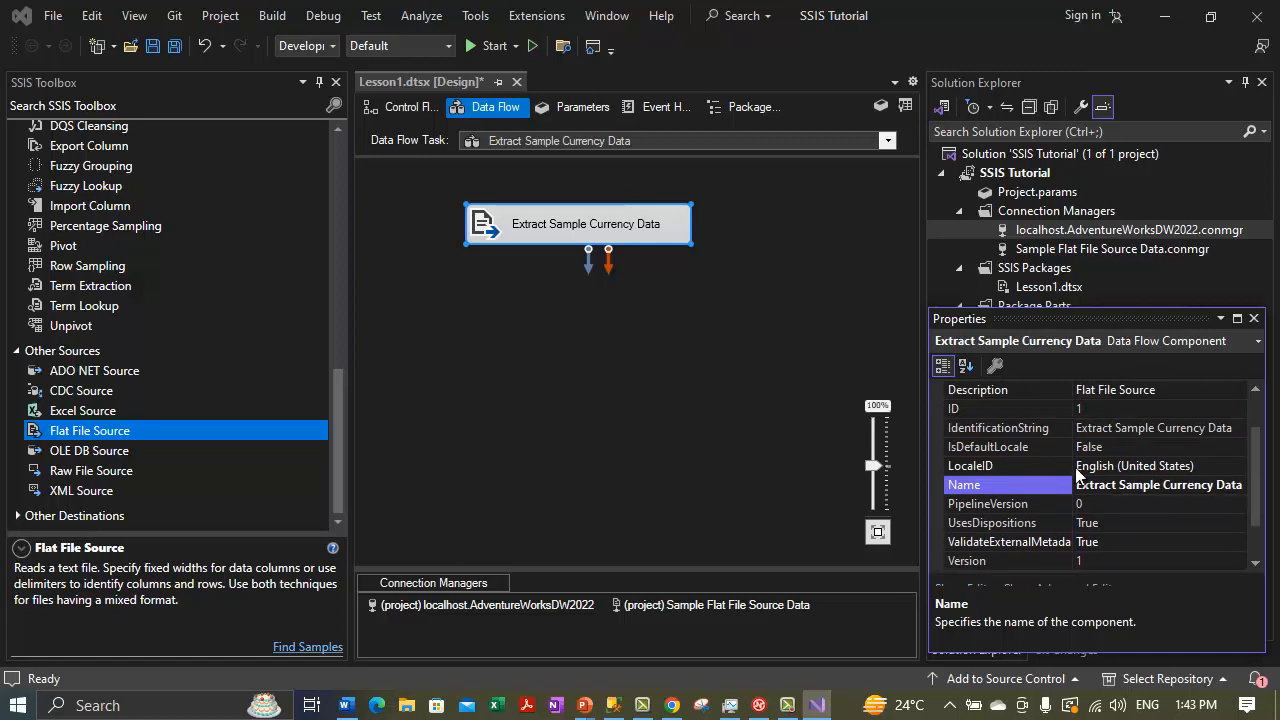
left_click(1100, 467)
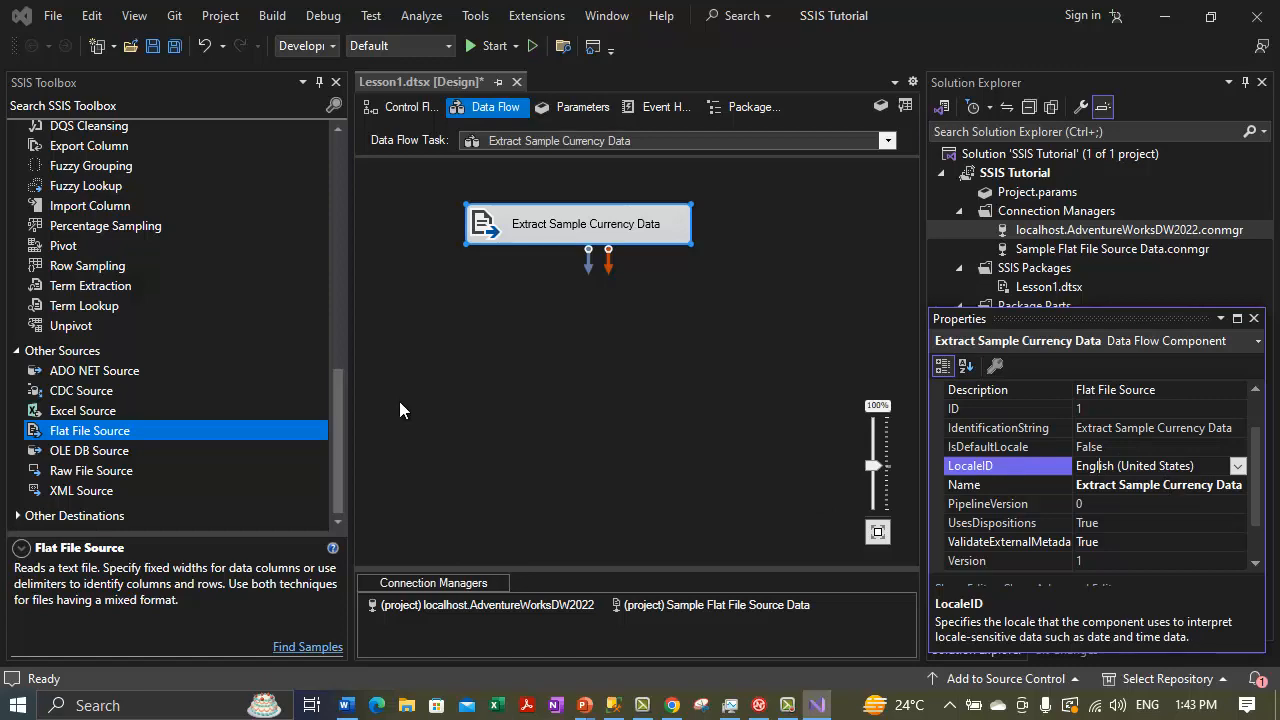
Switch to the Overview of SSIS Packages document in Word and review the Step 5 notes on the Flat File Source.
left_click(345, 705)
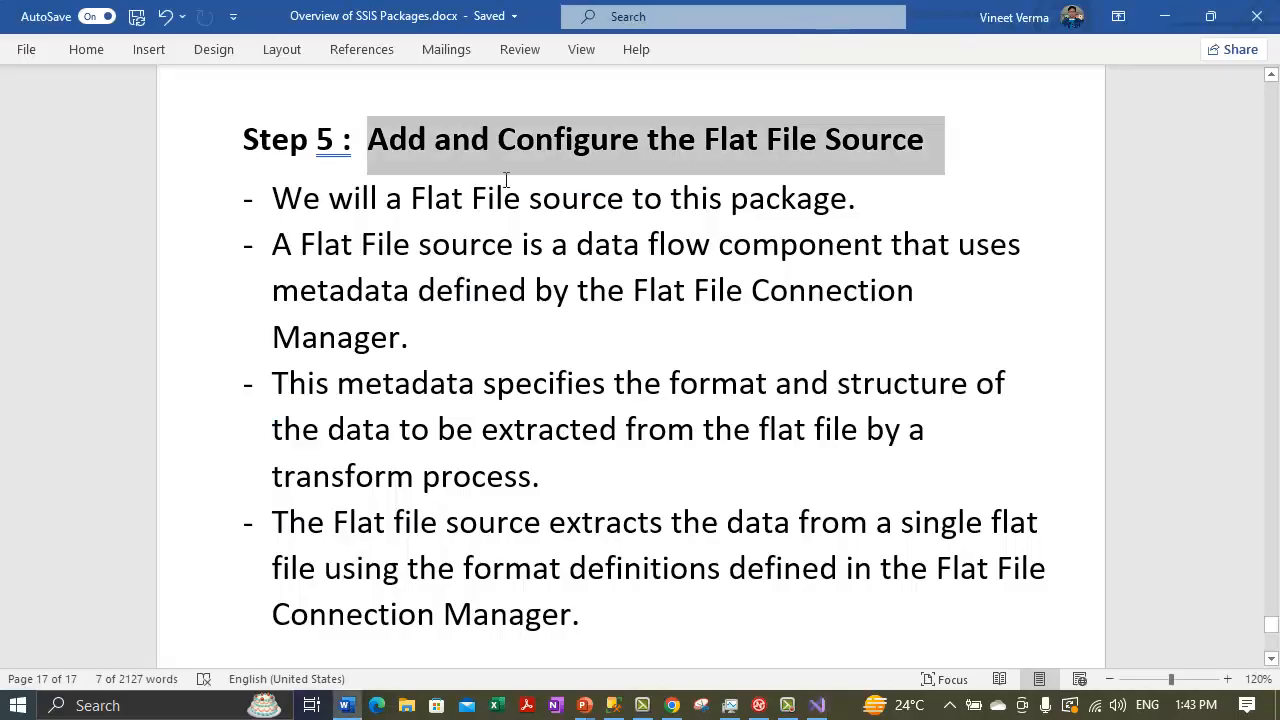
left_click(686, 164)
left_click(606, 290)
scroll(554, 466, "down", 3)
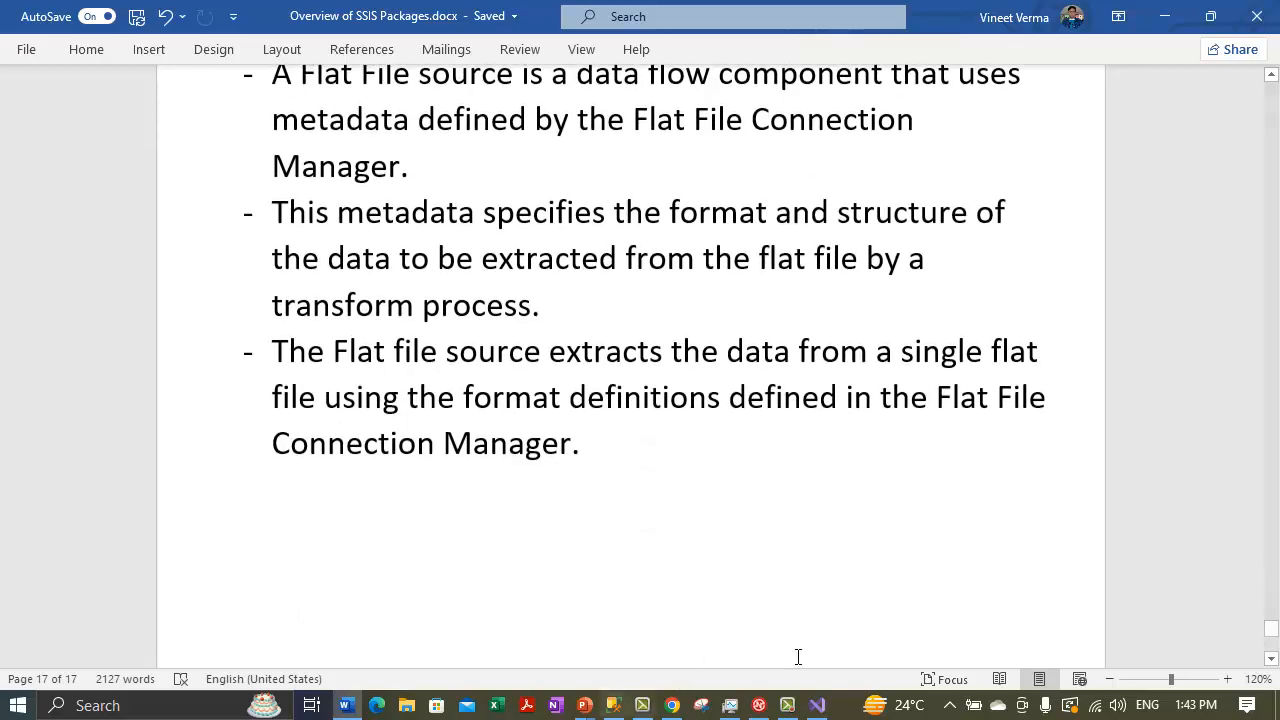
Switch back to the SSIS Tutorial project in Visual Studio and display the file commands.
left_click(818, 705)
left_click(53, 15)
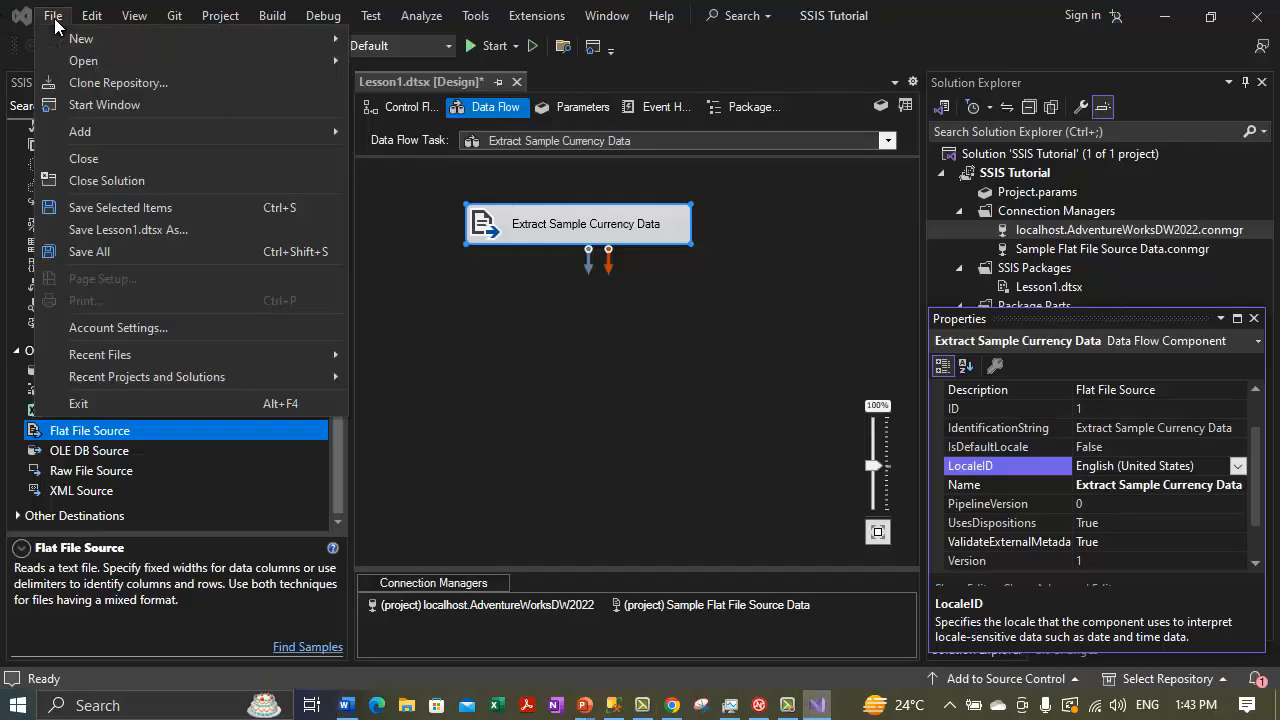